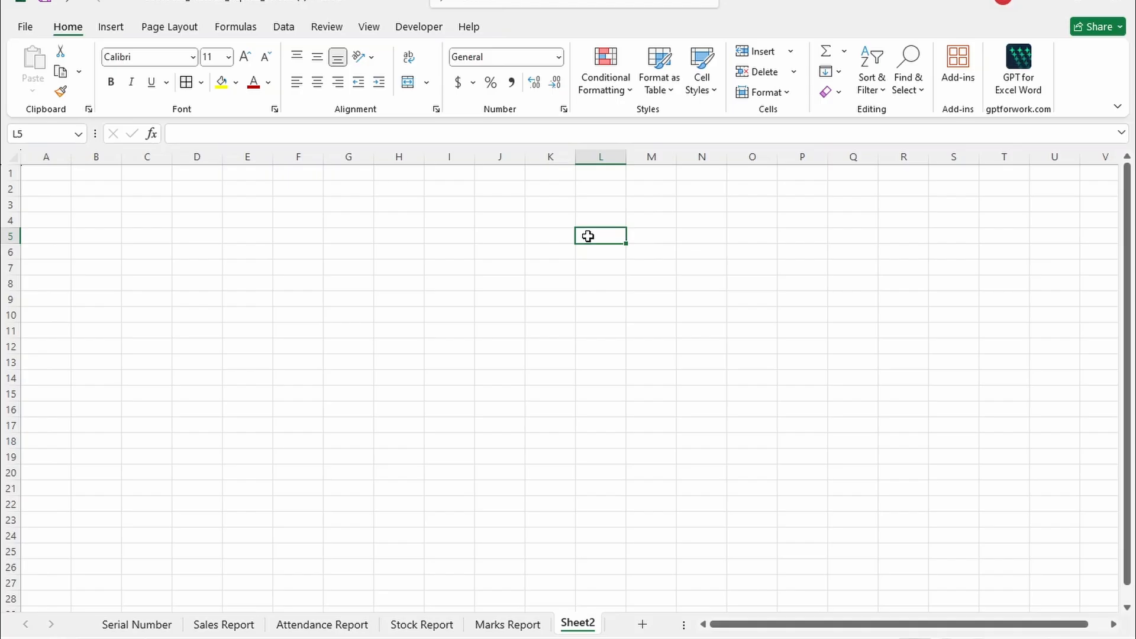
Look through the workbook's report worksheets and return to the Serial Number sheet
left_click(199, 626)
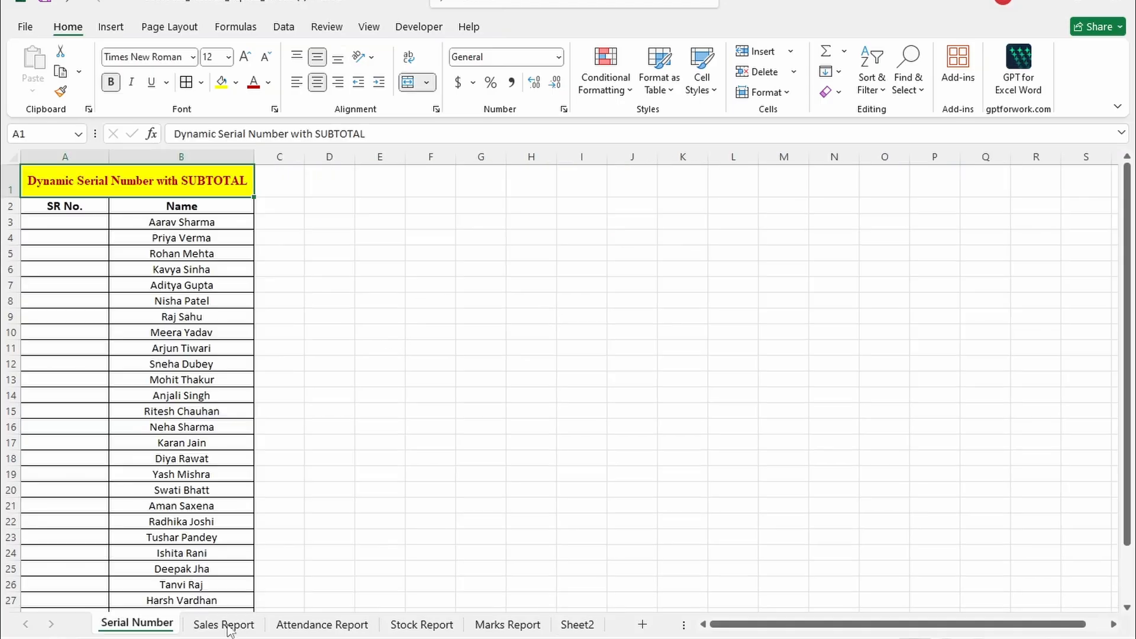
left_click(291, 626)
left_click(438, 628)
left_click(479, 627)
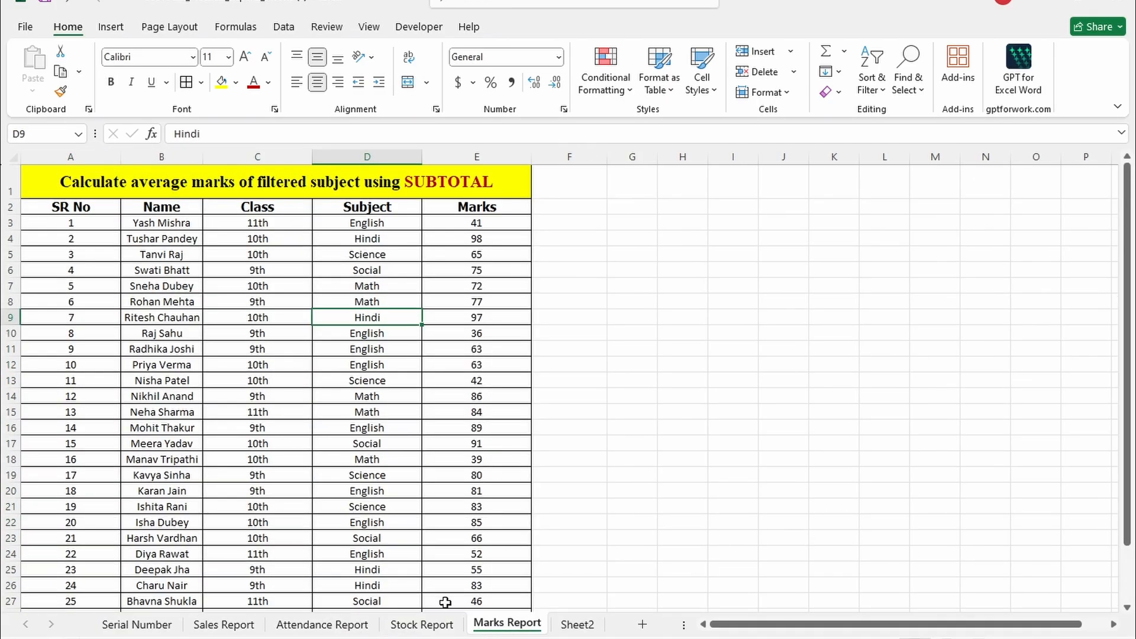
left_click(133, 622)
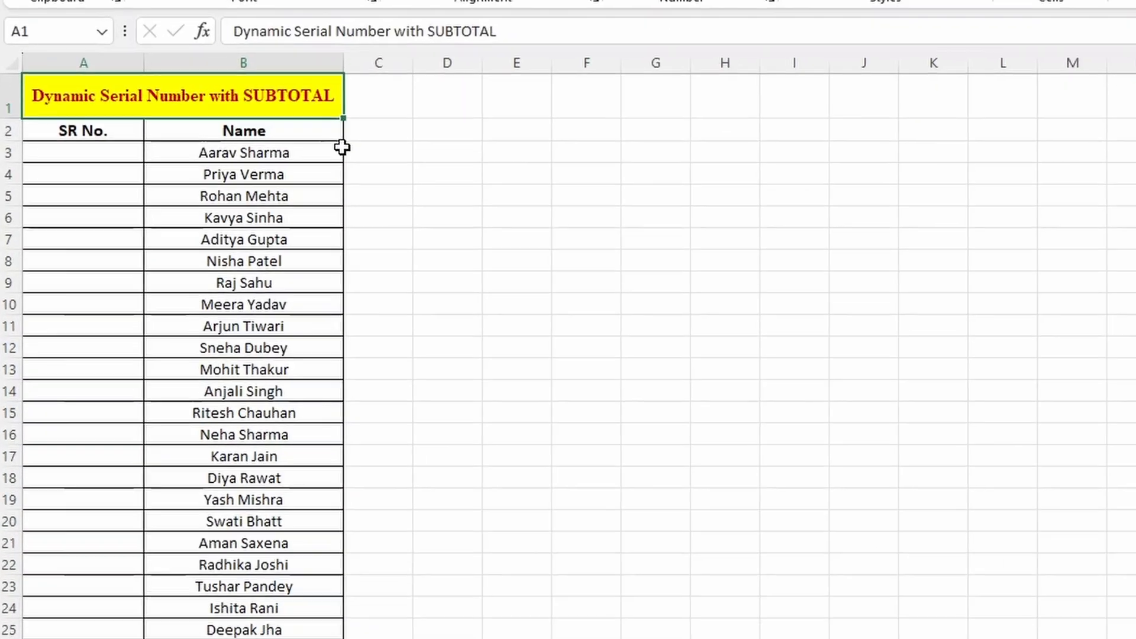
left_click(381, 205)
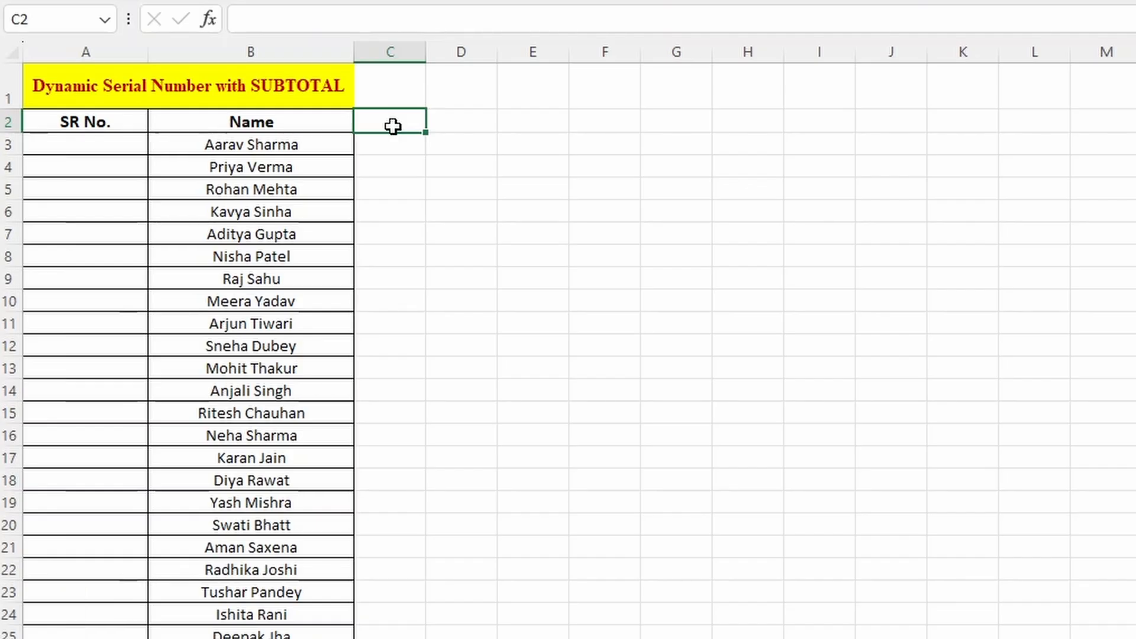
Enter the serial numbers 1, 2 and 3 manually in cells A3 to A5
left_click(67, 150)
type("1")
key("Return")
type("2")
key("Return")
type("3")
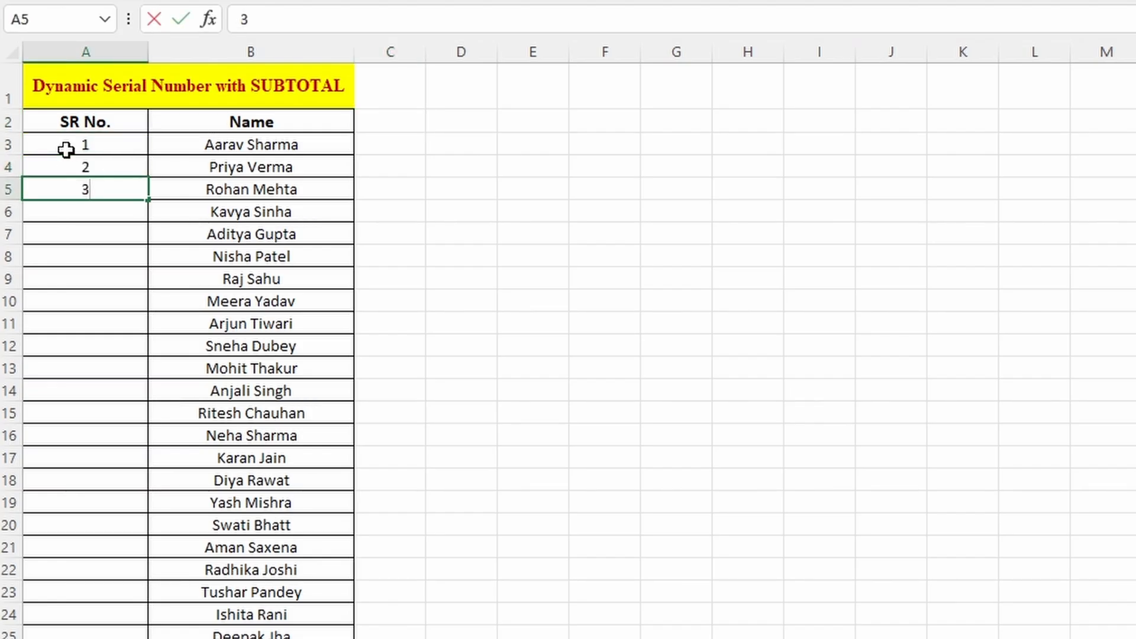
left_click(48, 271)
left_click(8, 168)
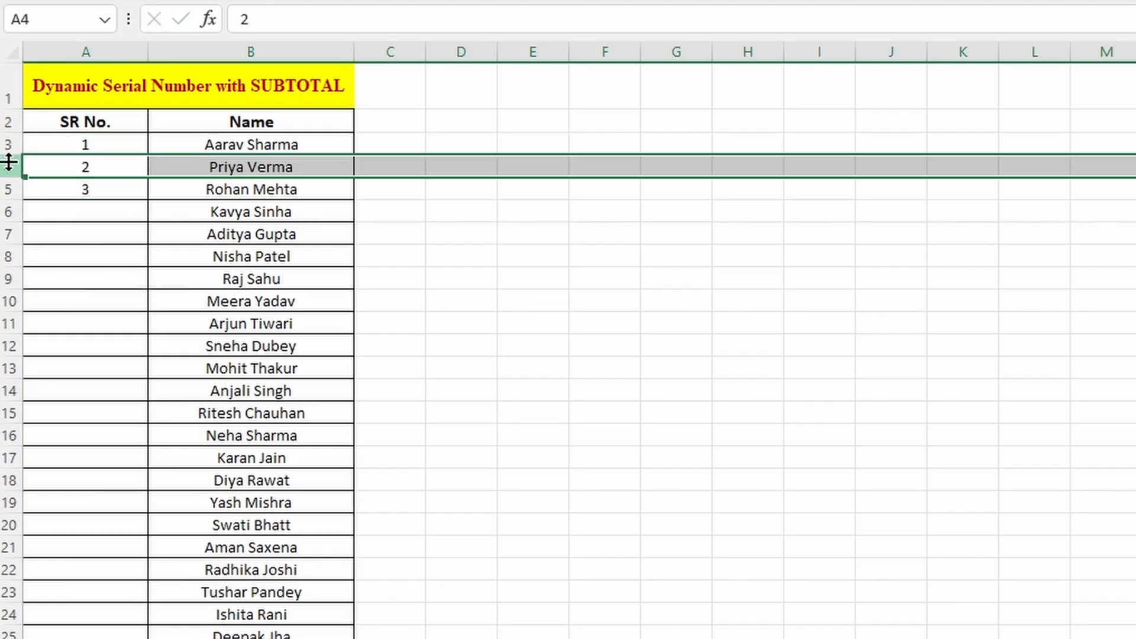
left_click_drag(109, 148, 117, 207)
left_click_drag(109, 125, 207, 121)
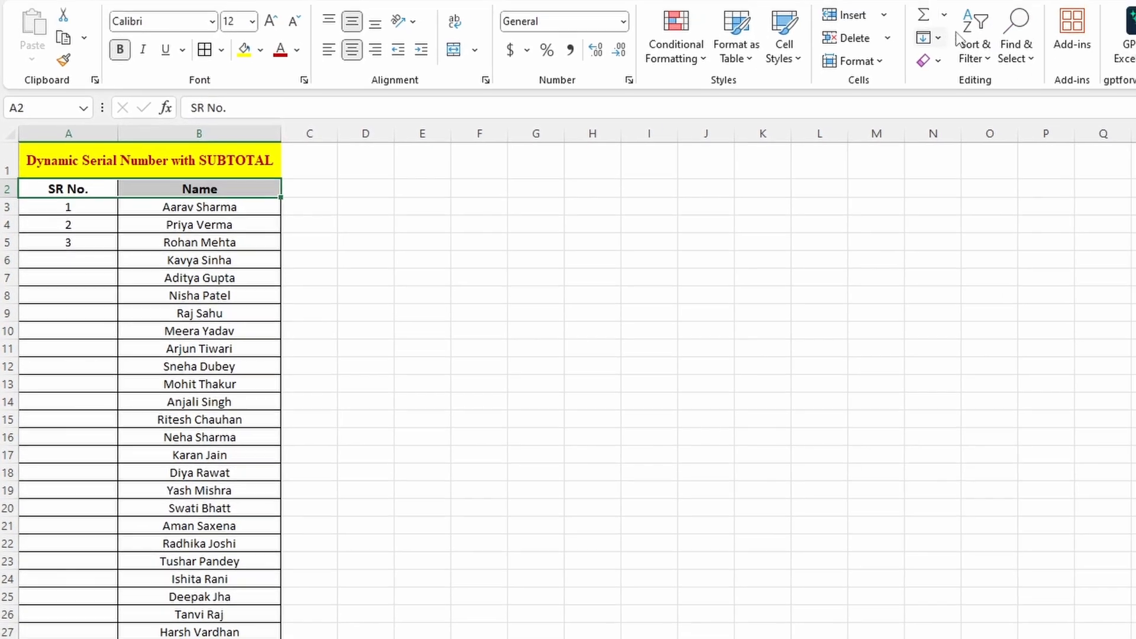
left_click(911, 62)
left_click(949, 109)
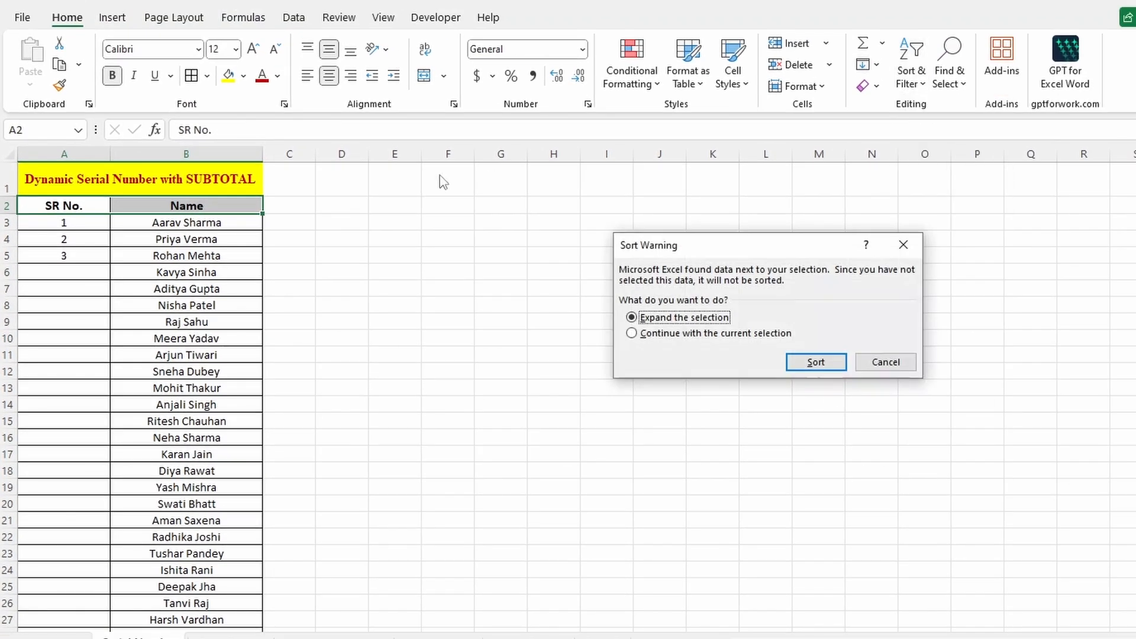
left_click(905, 244)
Clear the manually entered serial numbers from cells A3 to A5
left_click(56, 287)
left_click_drag(81, 221, 81, 267)
key("Delete")
left_click(77, 320)
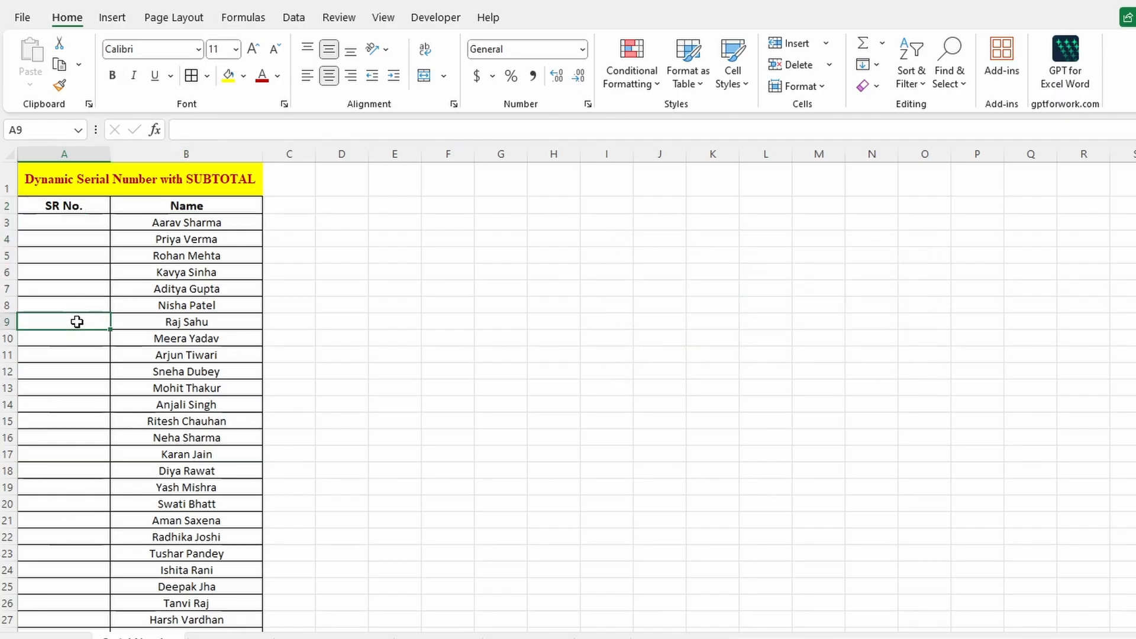
Start a SUBTOTAL formula in A3 with function number 103 and the range B3:B3
left_click(84, 223)
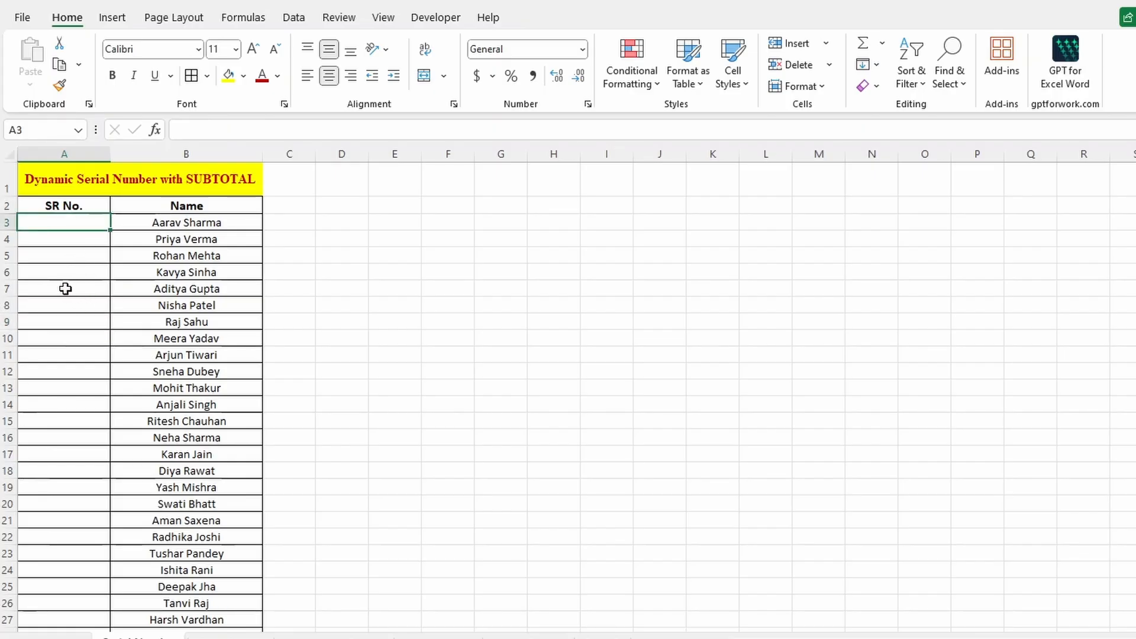
key("ctrl+shift+Down")
key("ctrl+shift+Up")
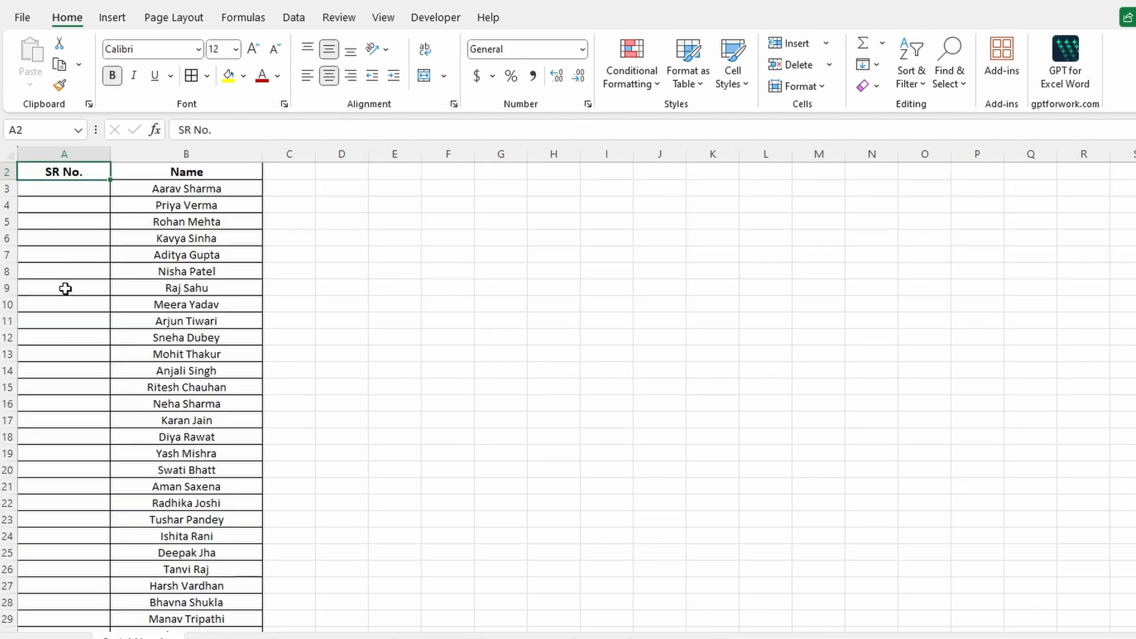
left_click(92, 192)
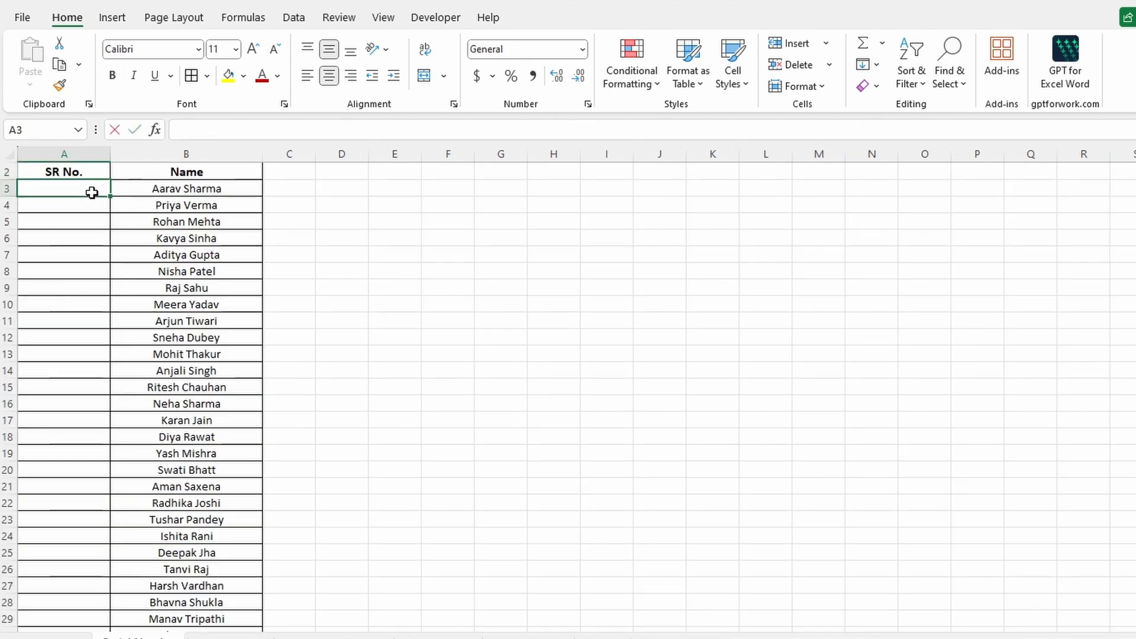
type("=SUBT")
key("Tab")
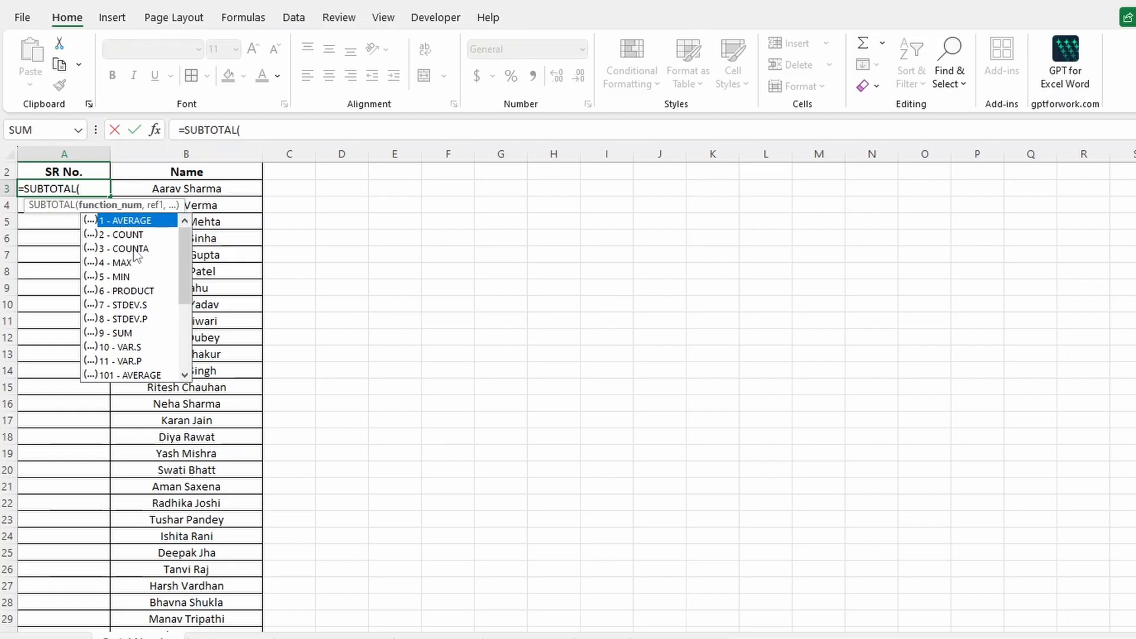
type("103,")
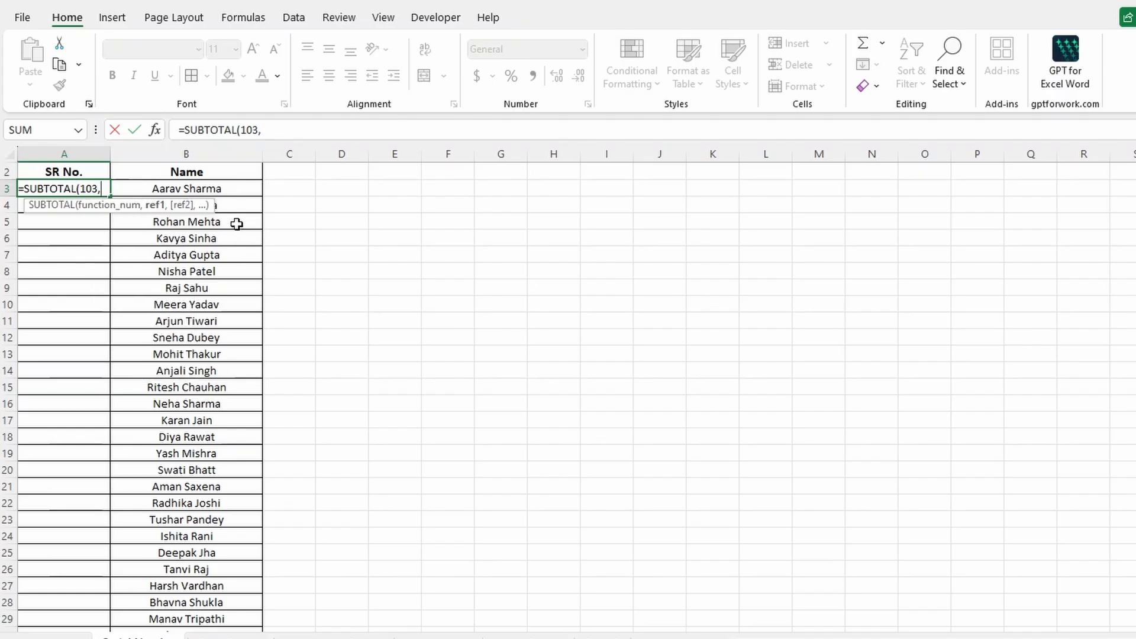
left_click(224, 189)
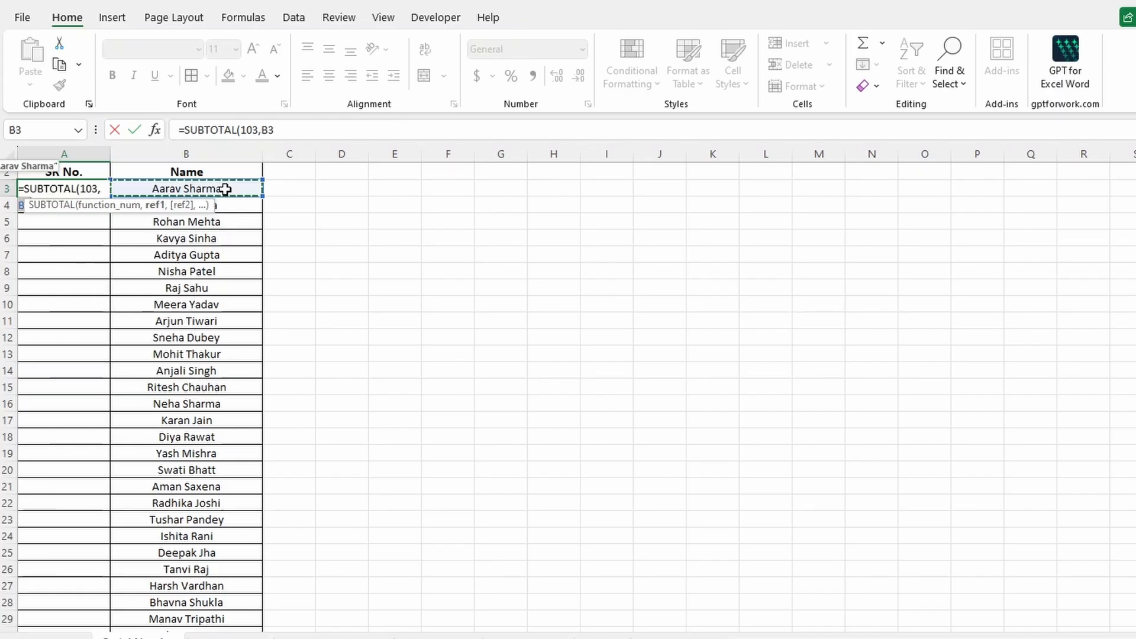
type(":B3")
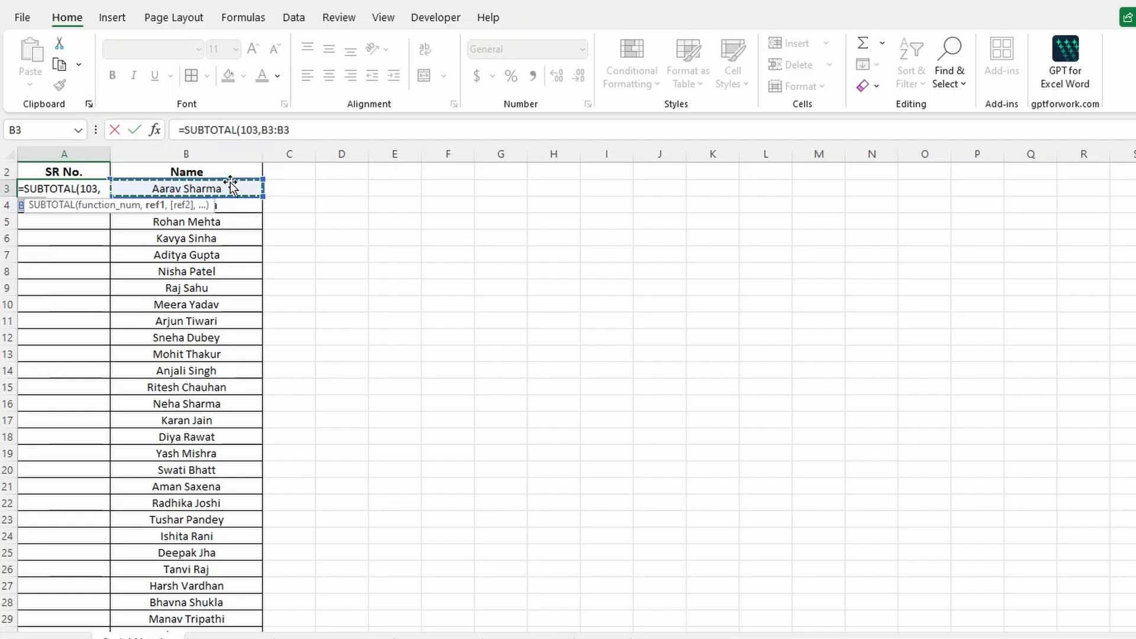
Make the range's first reference absolute and complete the formula as =SUBTOTAL(103,$B$3:B3)
left_click(266, 129)
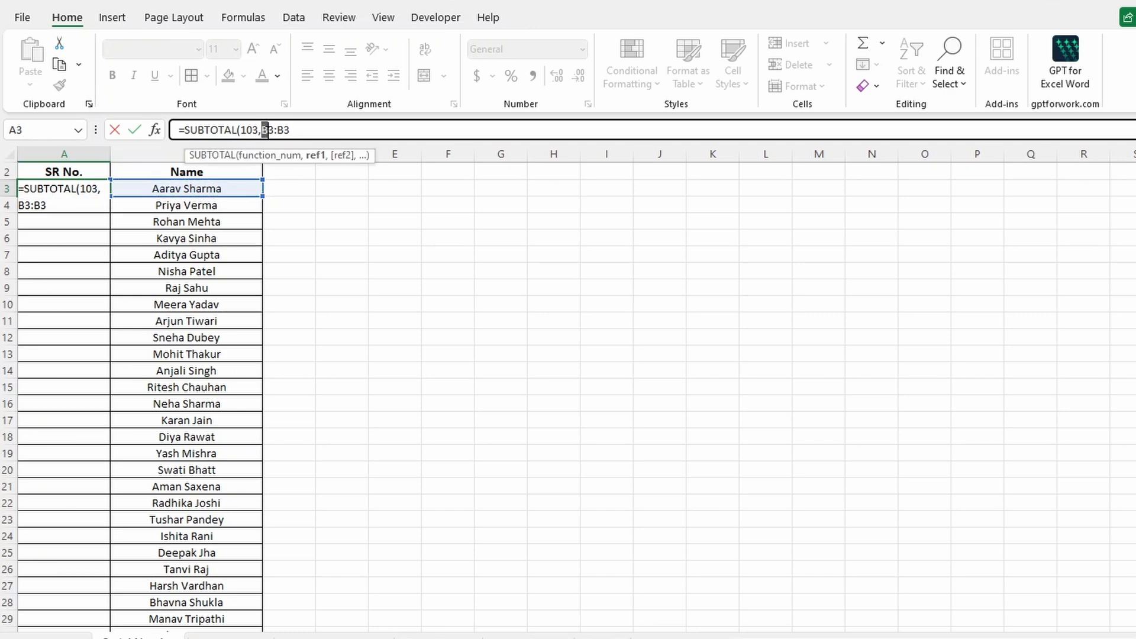
key("F4")
left_click(326, 130)
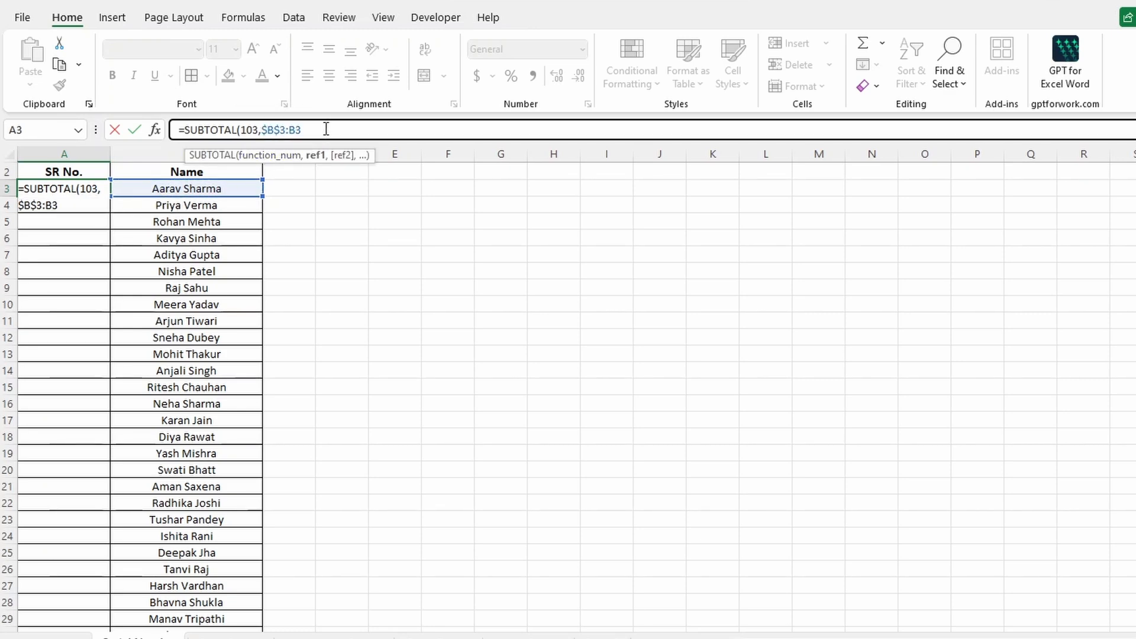
type(")")
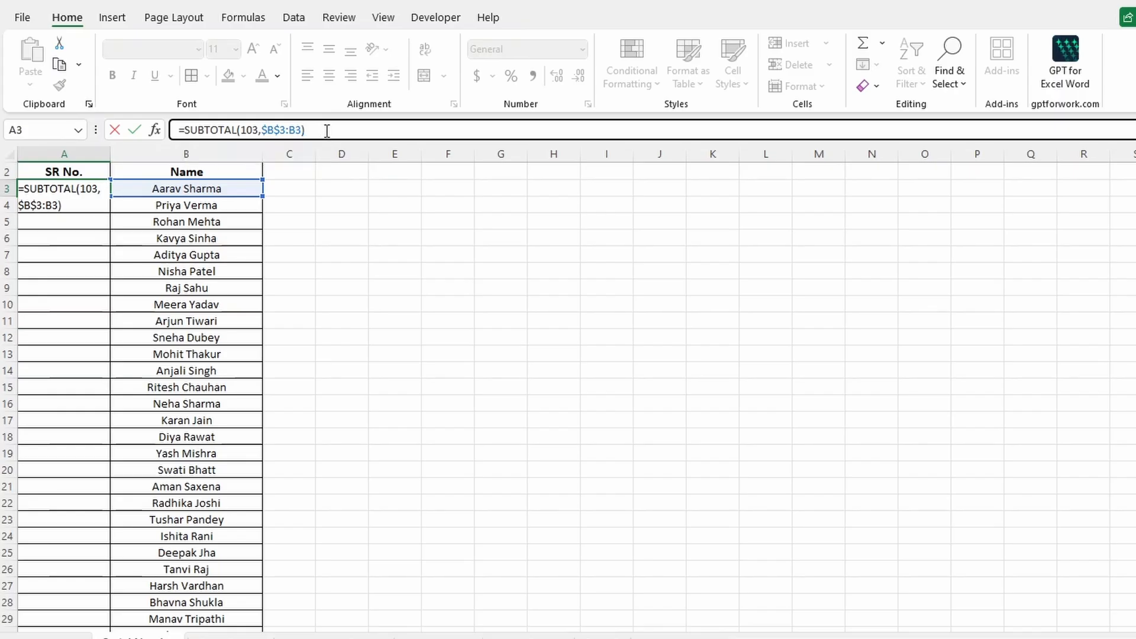
key("Return")
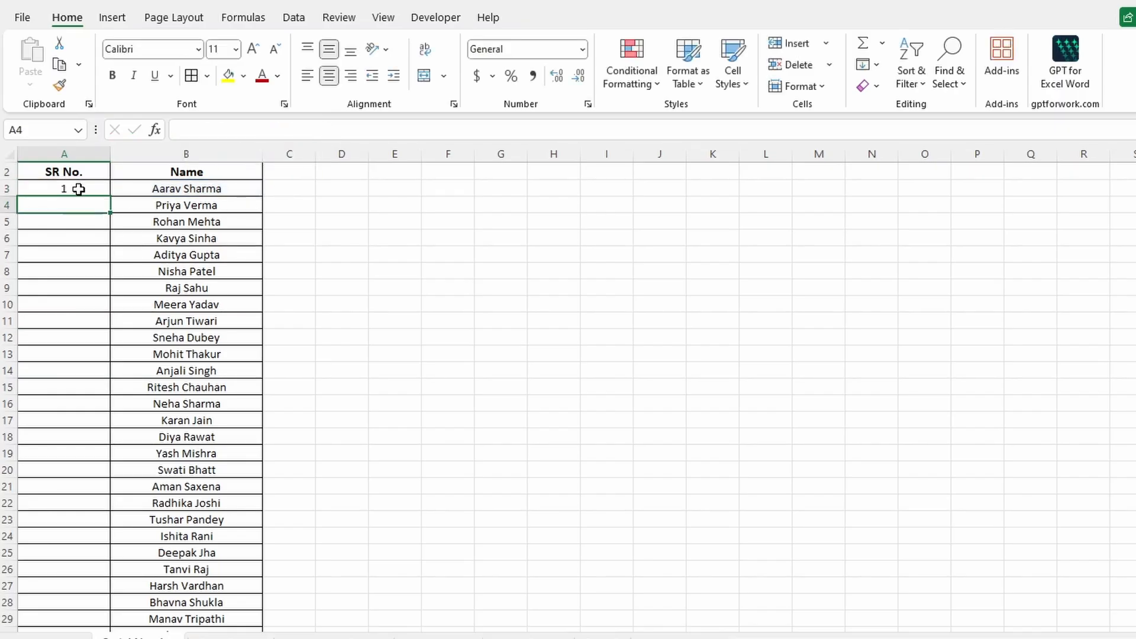
Fill the SUBTOTAL formula from A3 down the SR No. column alongside the names
left_click(83, 189)
double_click(109, 197)
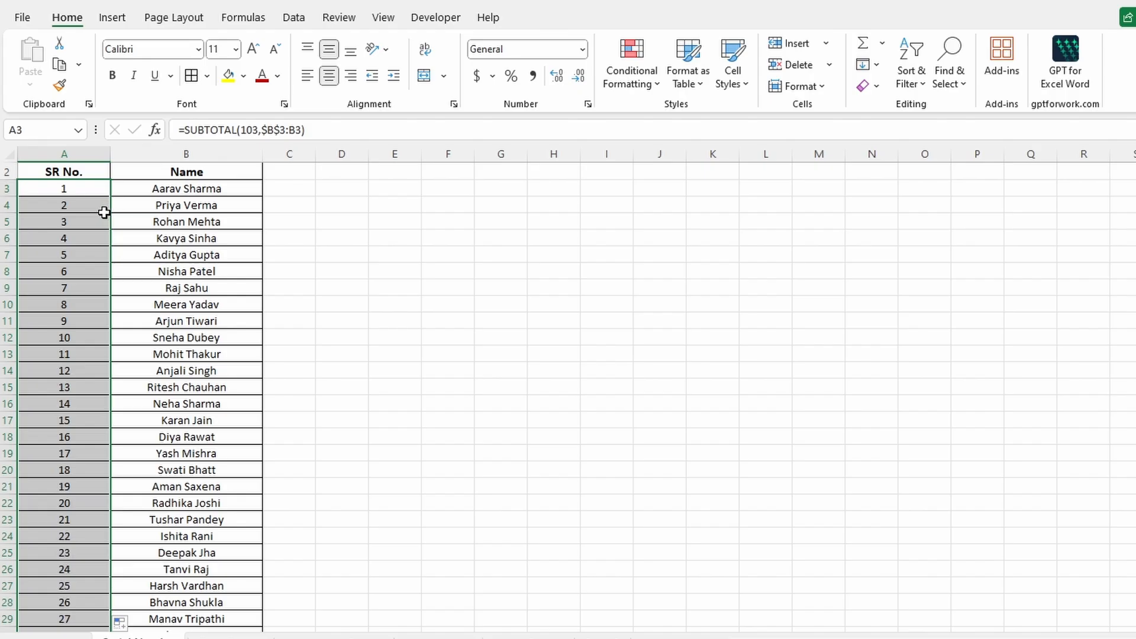
scroll(101, 211, "down", 6)
scroll(101, 211, "up", 7)
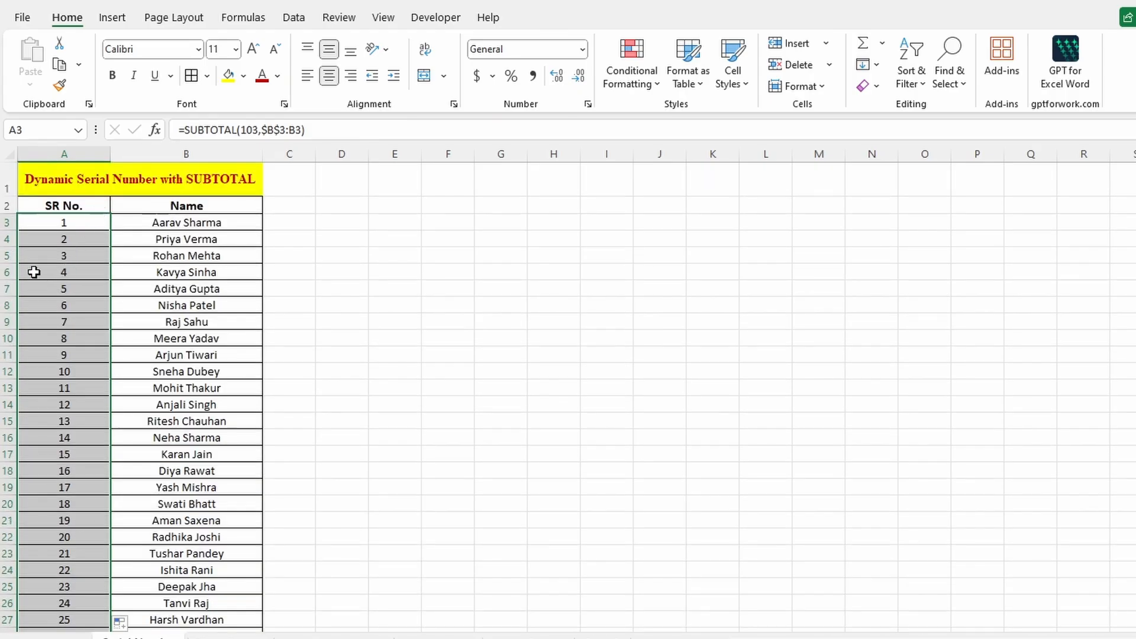
Delete worksheet rows 7 and 8 and check the numbering down the SR No. column
left_click_drag(8, 288, 8, 305)
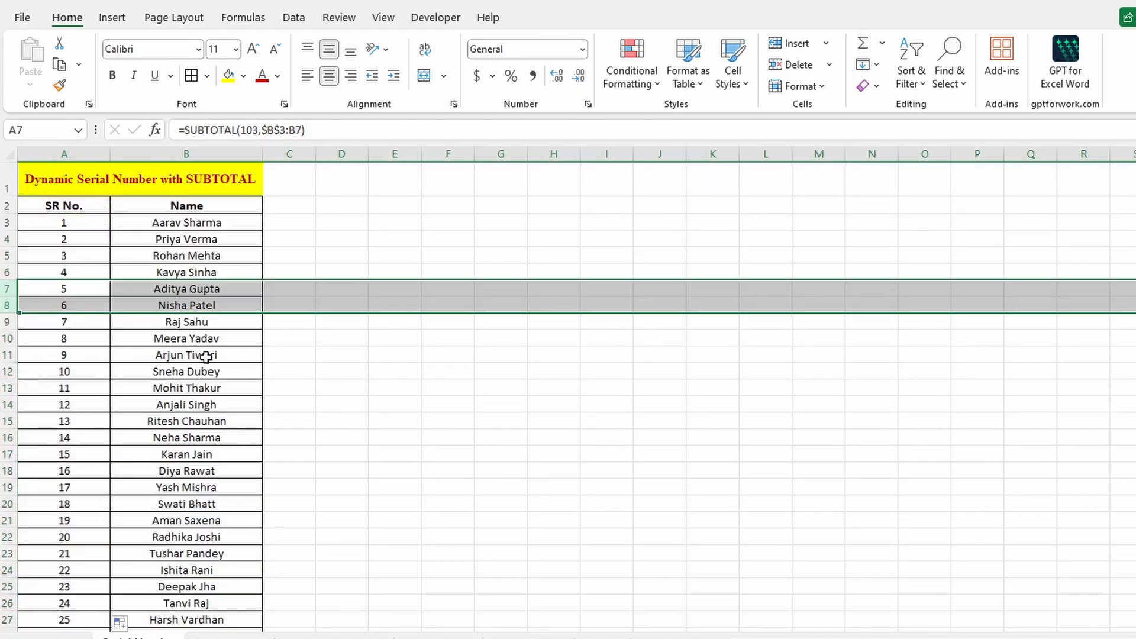
key("ctrl+minus")
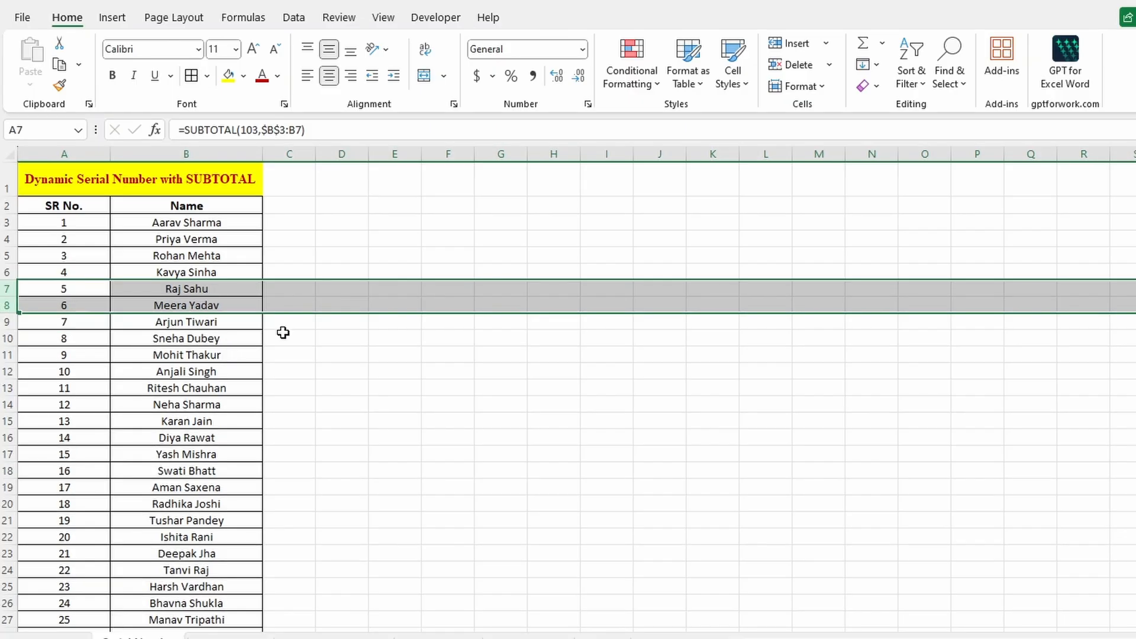
scroll(190, 324, "down", 6)
scroll(190, 324, "up", 6)
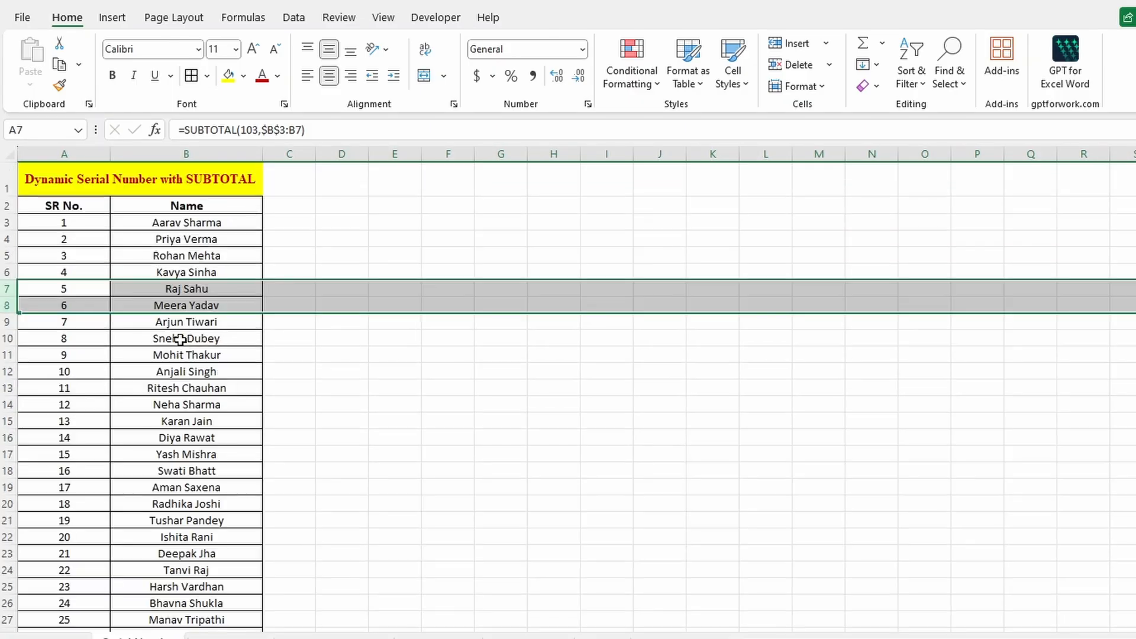
Add filters to the SR No. and Name headers in row 2
left_click(113, 256)
left_click(147, 232)
left_click_drag(93, 206, 118, 205)
left_click(911, 71)
left_click(914, 180)
left_click(226, 259)
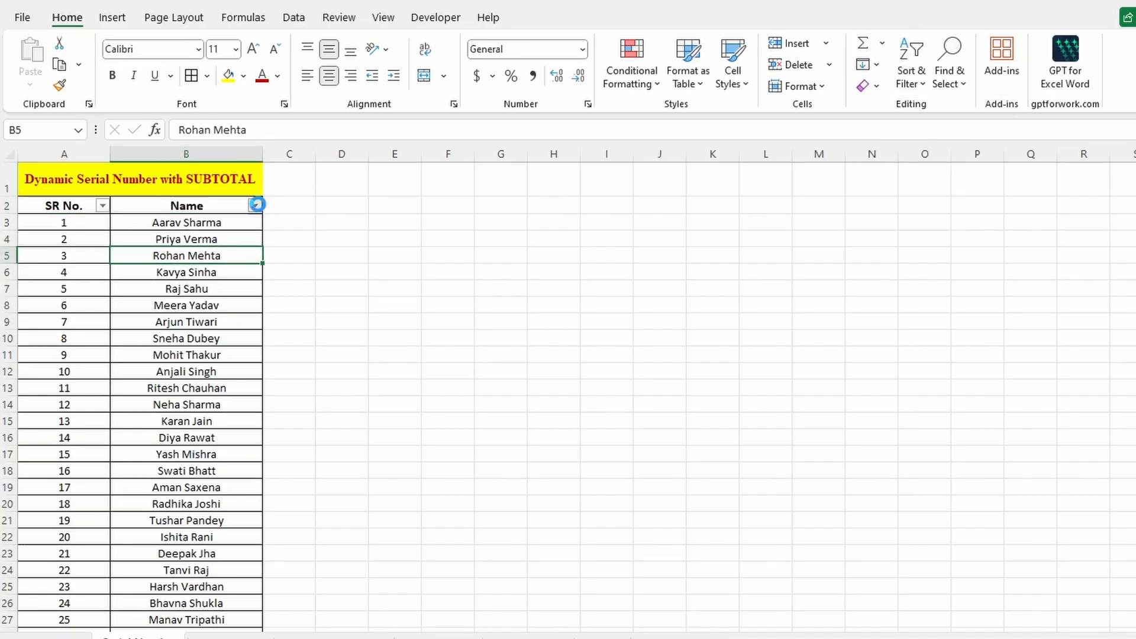
Filter the Name column to only the second, third and fourth names in the filter list
left_click(254, 205)
left_click(118, 422)
left_click(119, 451)
left_click(118, 467)
left_click(118, 482)
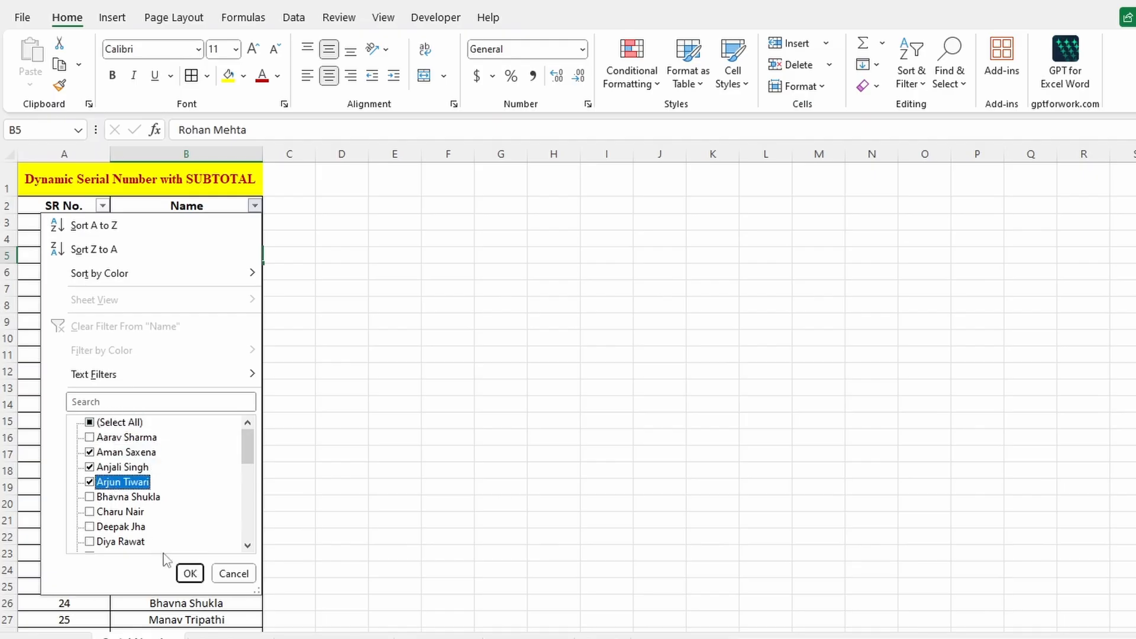
left_click(190, 573)
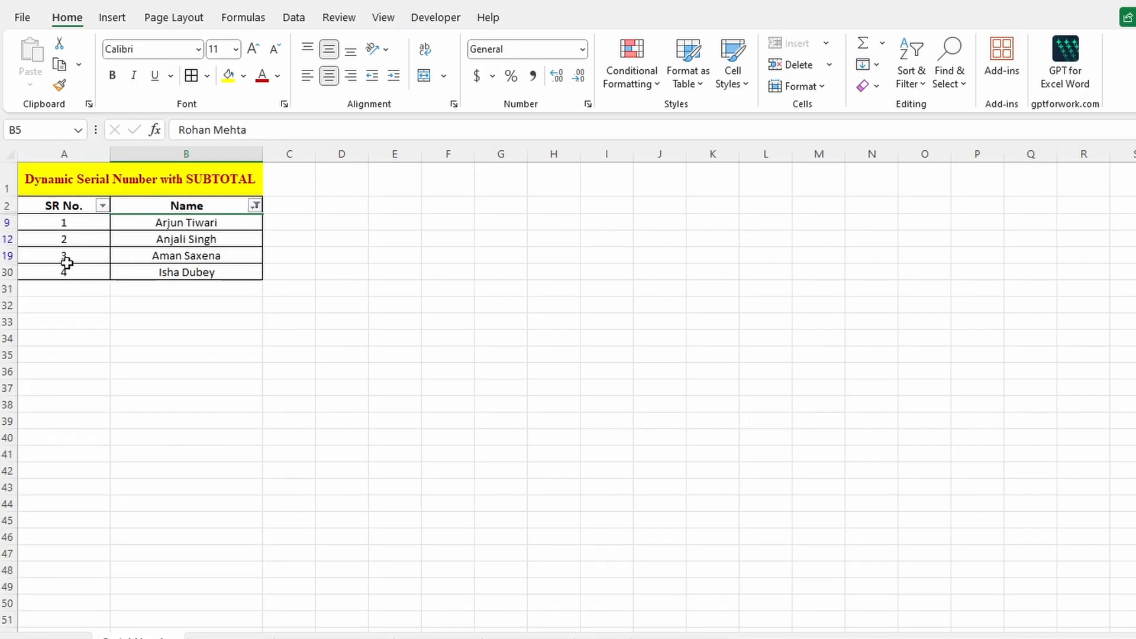
Reselect all values in the Name column's filter to show every row again
left_click(254, 205)
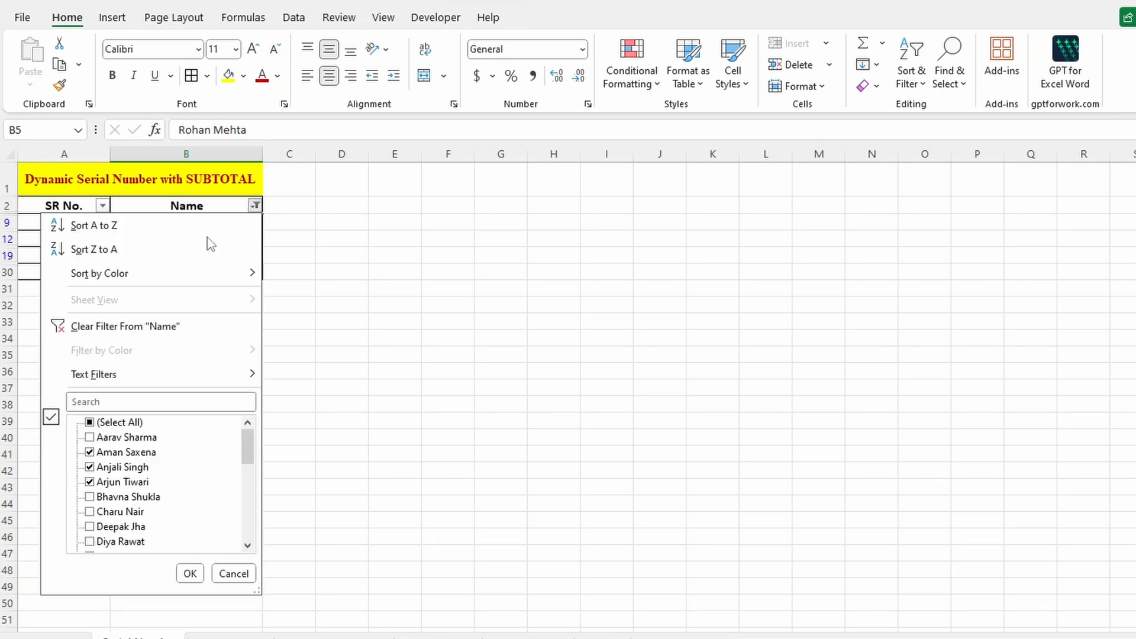
left_click(116, 422)
left_click(190, 573)
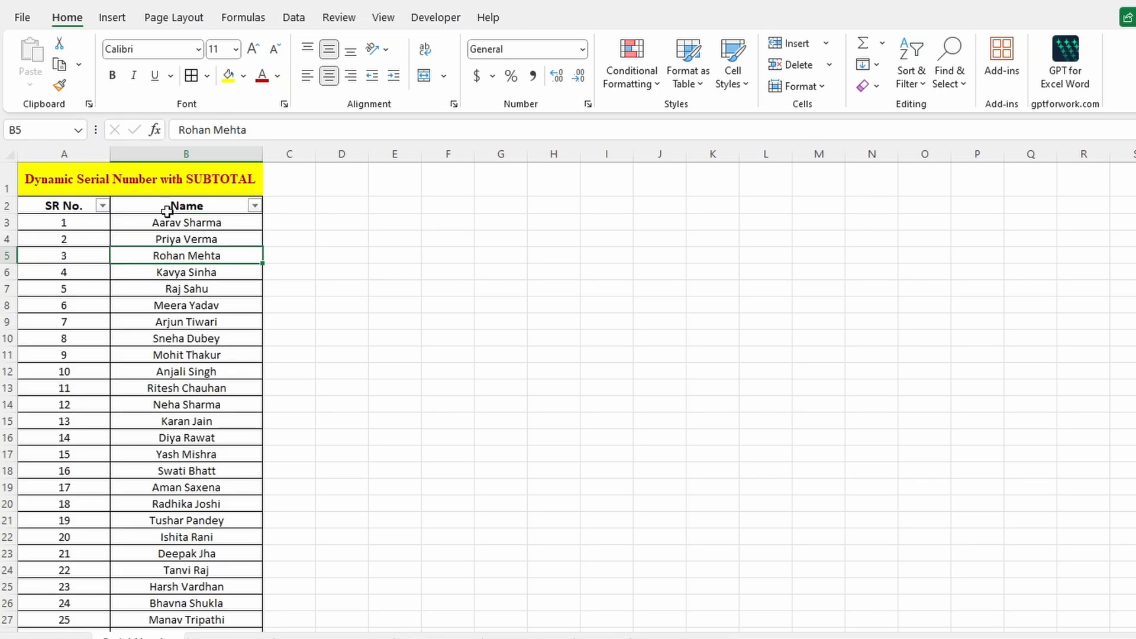
left_click(173, 188)
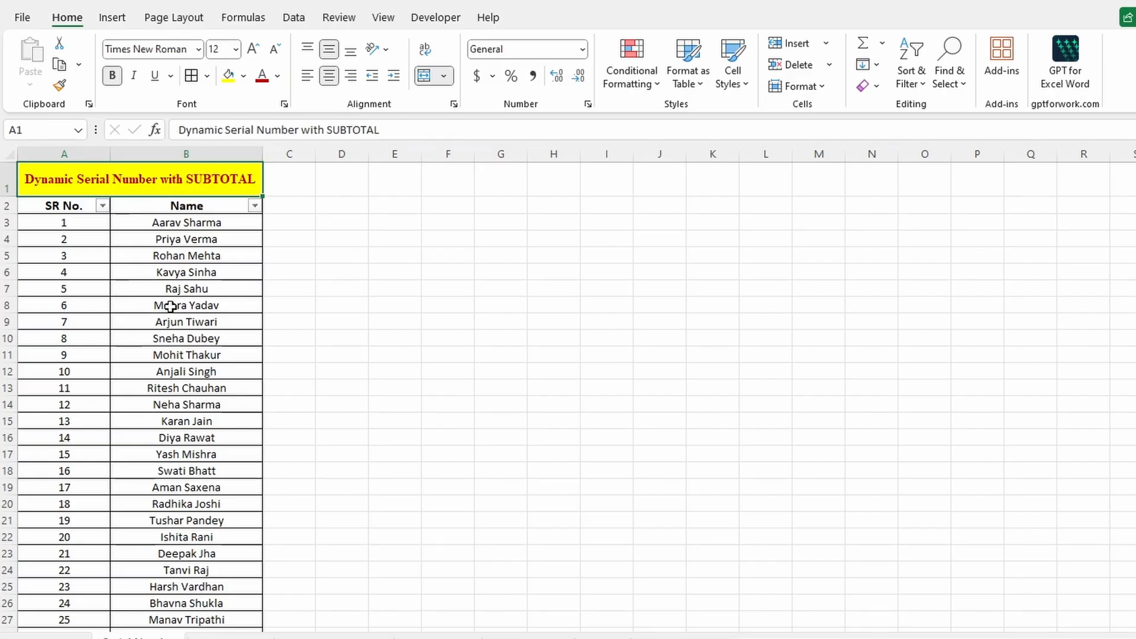
Extend the serial number formula past the end of the list, from A29 down to A40
left_click(164, 286)
scroll(109, 309, "down", 9)
left_click_drag(72, 188, 112, 378)
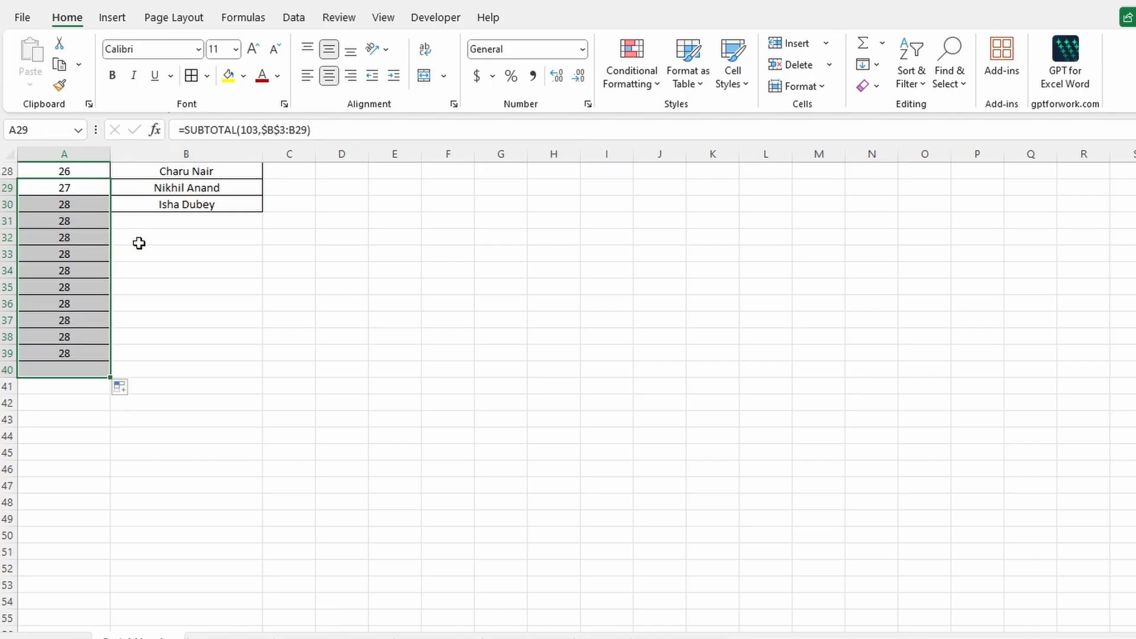
Enter the sample names KFD, FKJGHF and JKHFG in cells B31 to B33
left_click(160, 232)
type("KFD")
key("Return")
type("FKJGHF")
key("Return")
type("JKHFG")
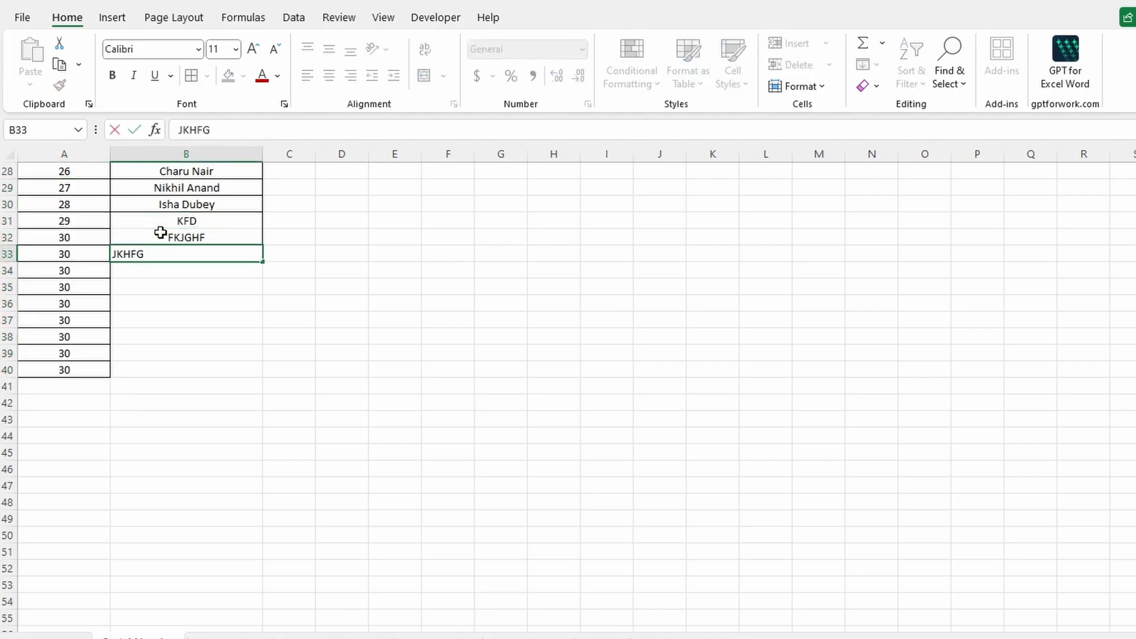
left_click(183, 314)
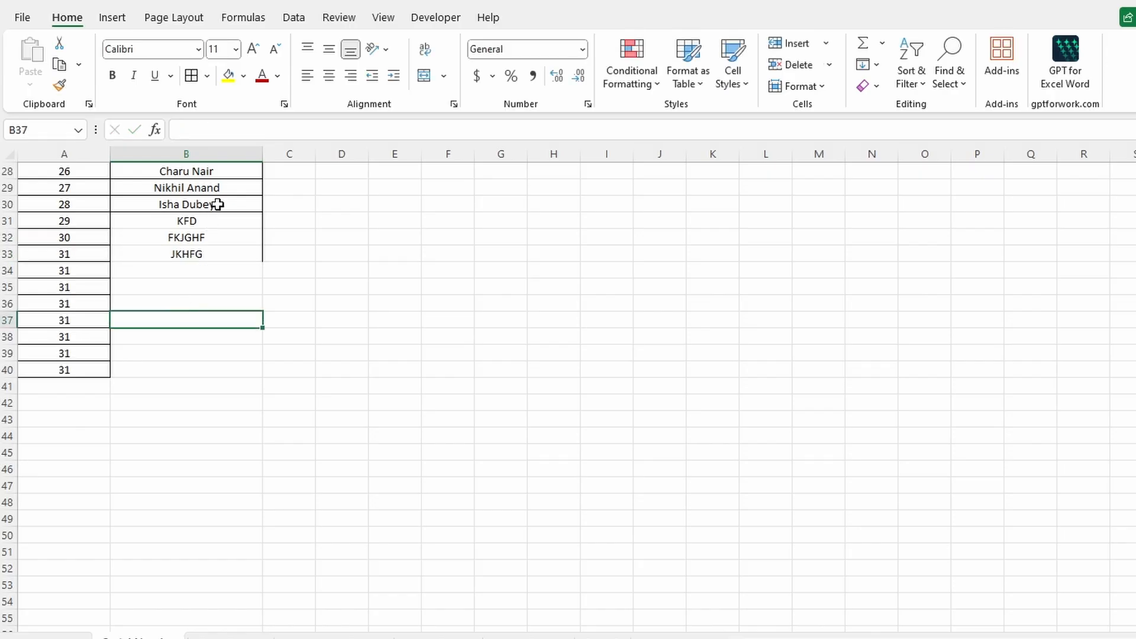
Undo the sample name entries and the extension of the serial number formula below row 30
left_click_drag(213, 220, 213, 269)
scroll(99, 309, "up", 9)
scroll(146, 290, "down", 3)
key("ctrl+z")
key("ctrl+z")
key("ctrl+z")
key("ctrl+z")
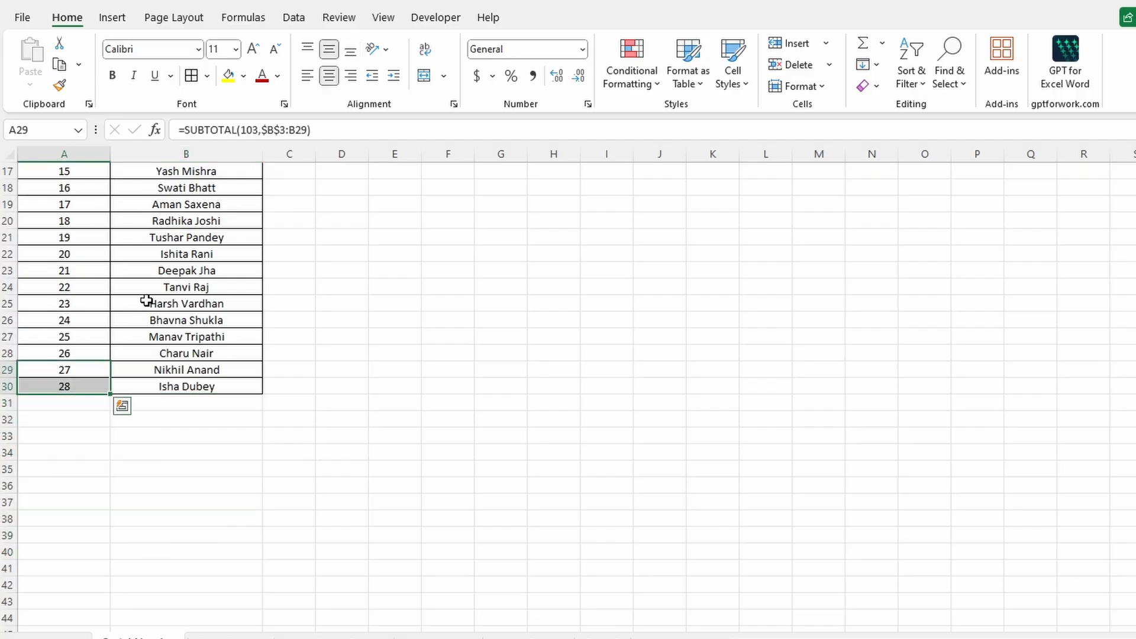
Start a replacement serial number formula in A3 with IF(B3="","", so that a blank name gives a blank number
scroll(145, 301, "up", 5)
left_click(89, 223)
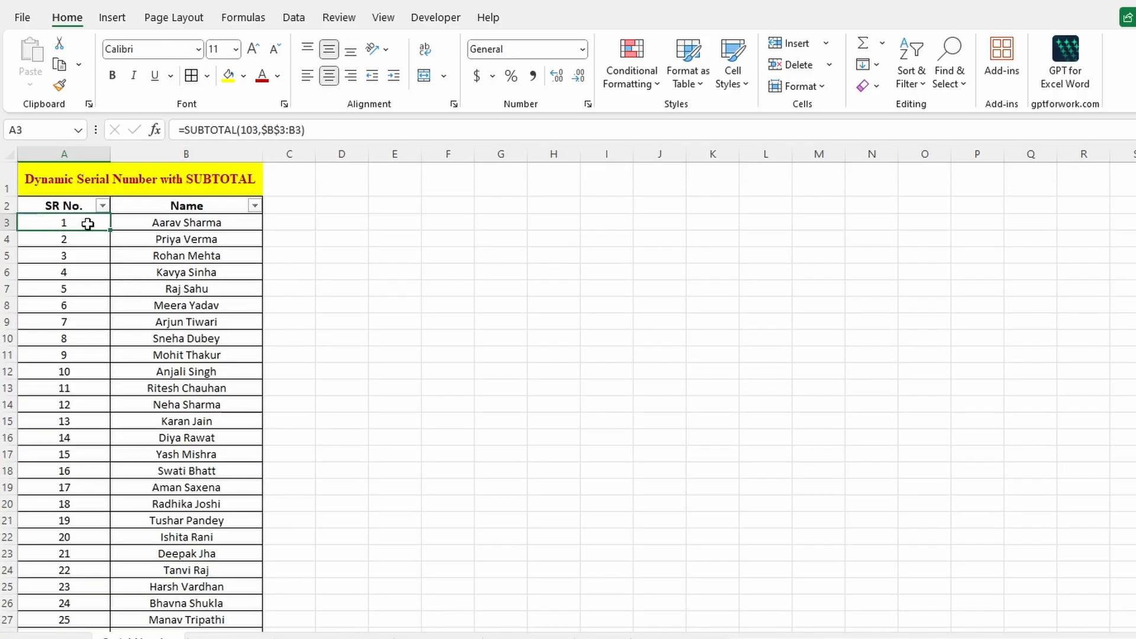
type("=IF")
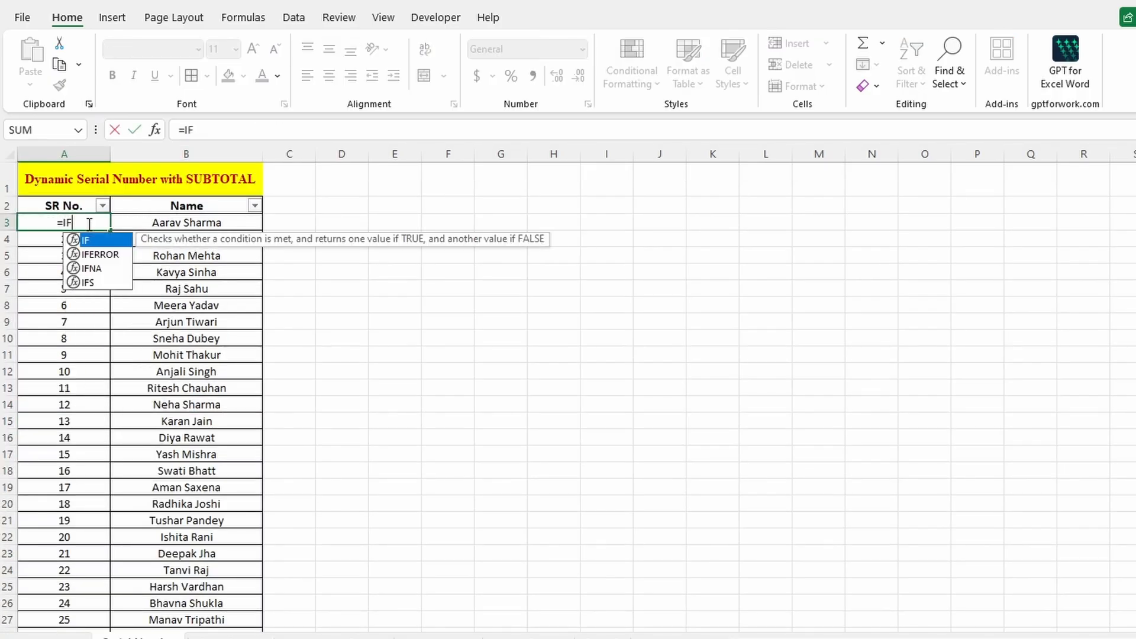
type("(")
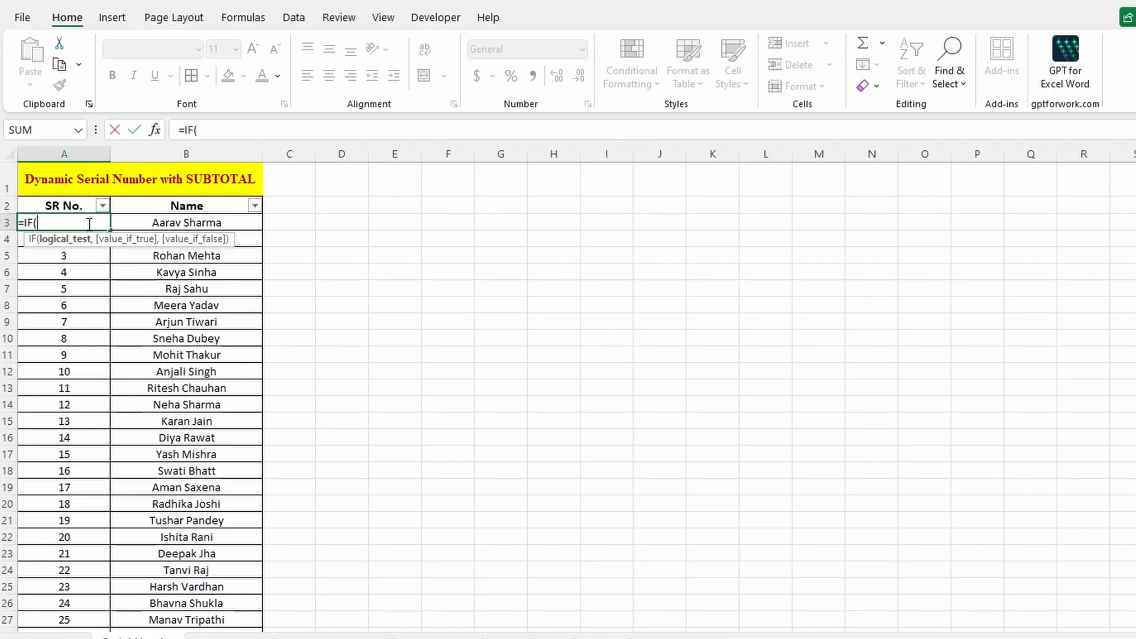
left_click(178, 224)
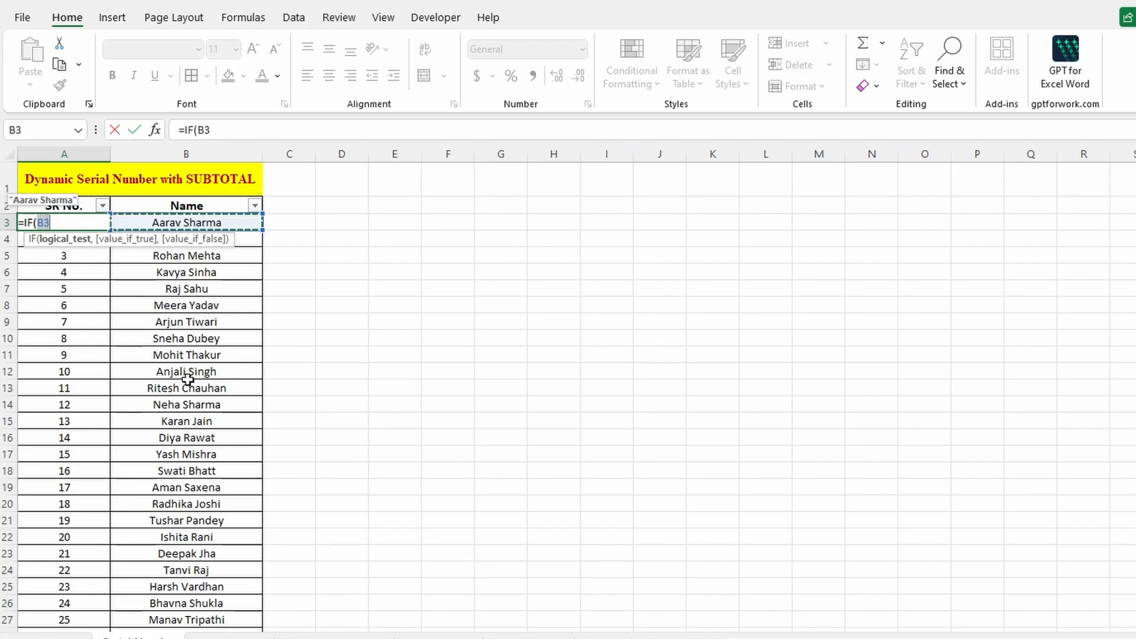
type("=")
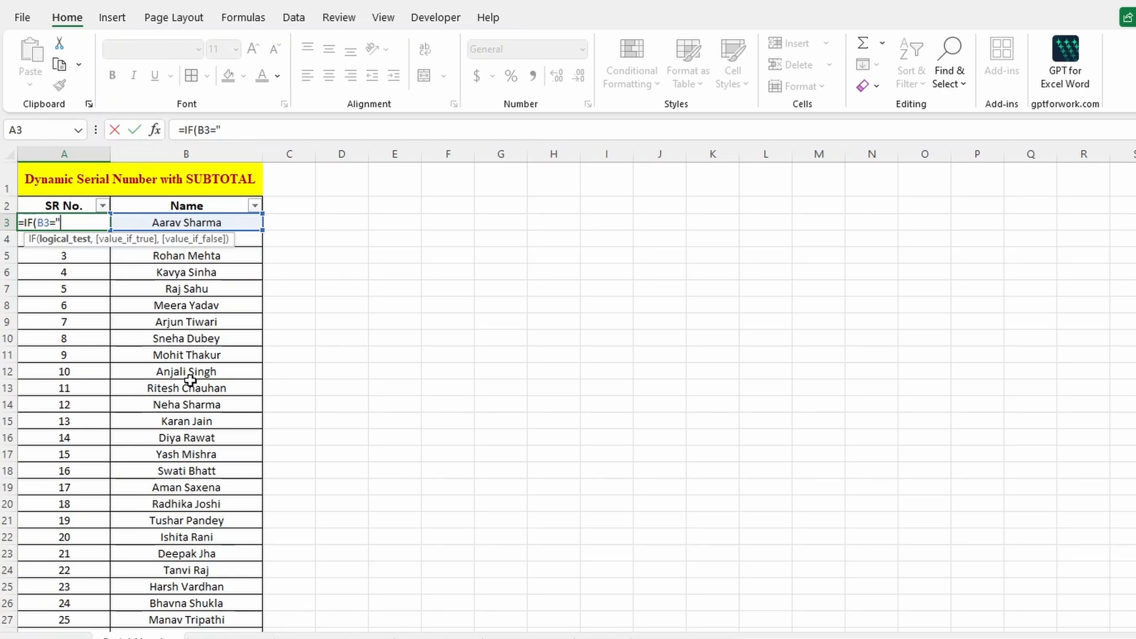
type("\"\",")
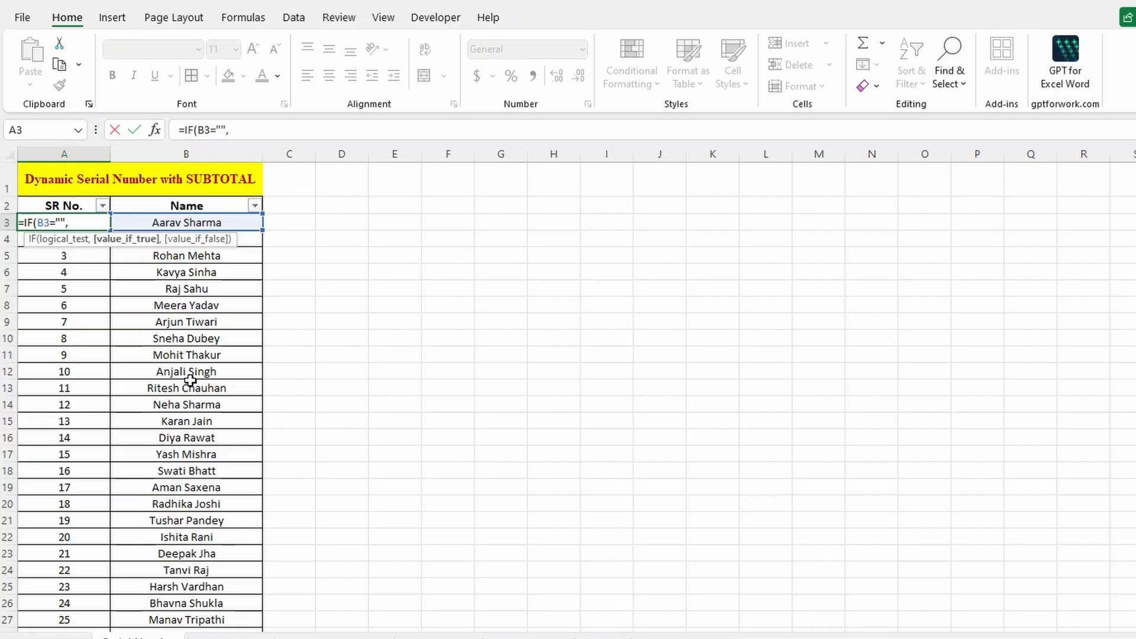
type("\"\",")
Complete the A3 formula with SUBTOTAL(3,$B$3:B3) as the false result, anchoring the first B3 reference as absolute
type("SUBT")
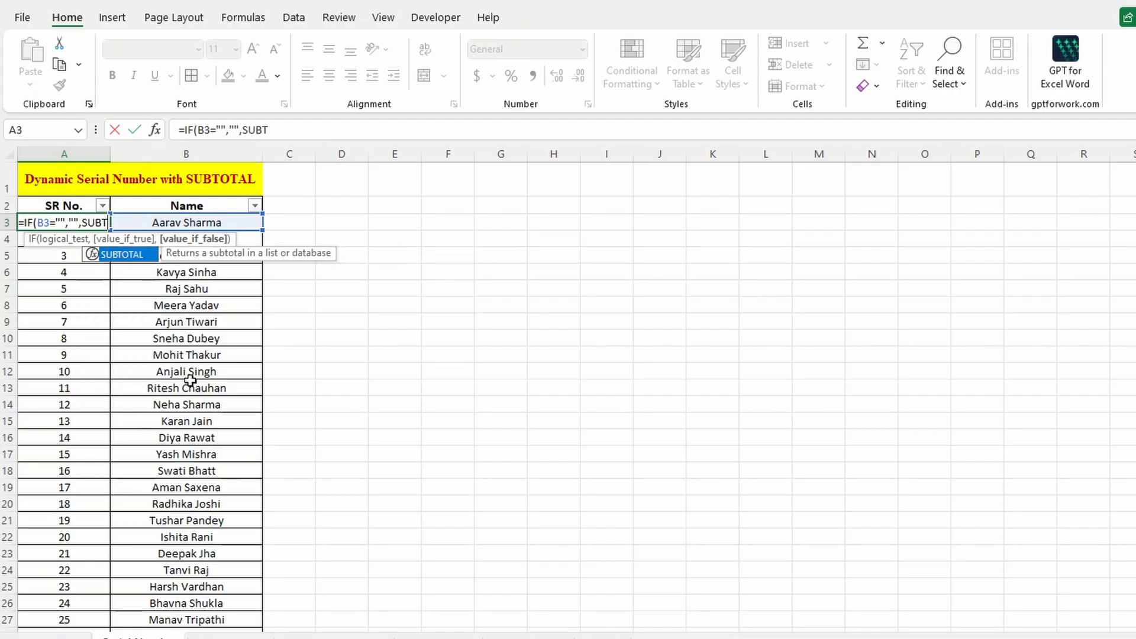
key("Tab")
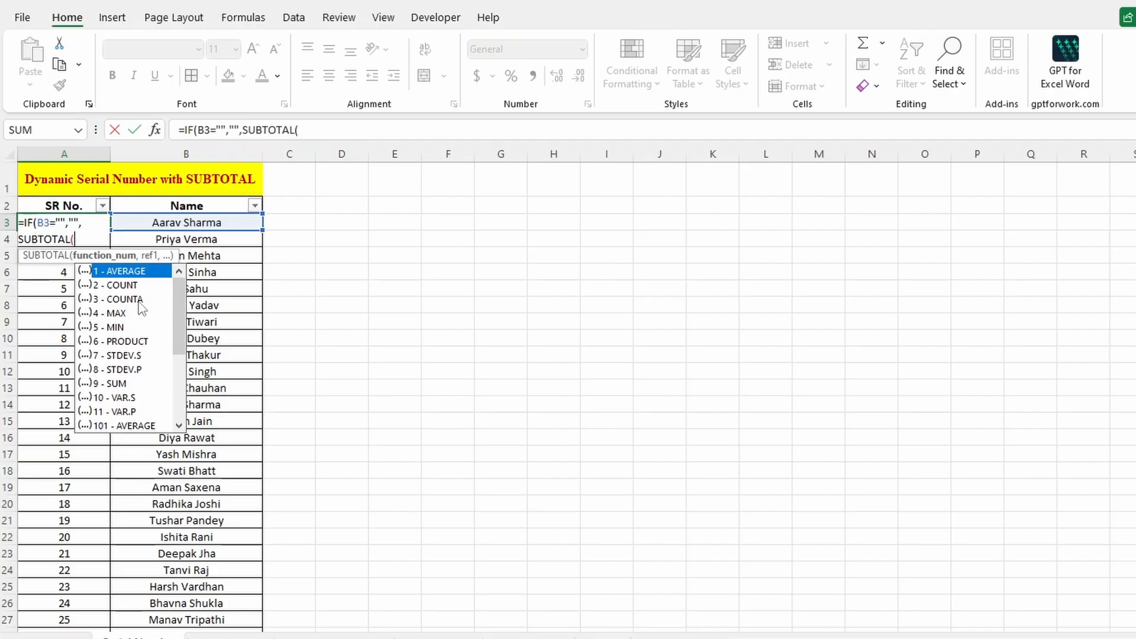
double_click(140, 300)
type(",")
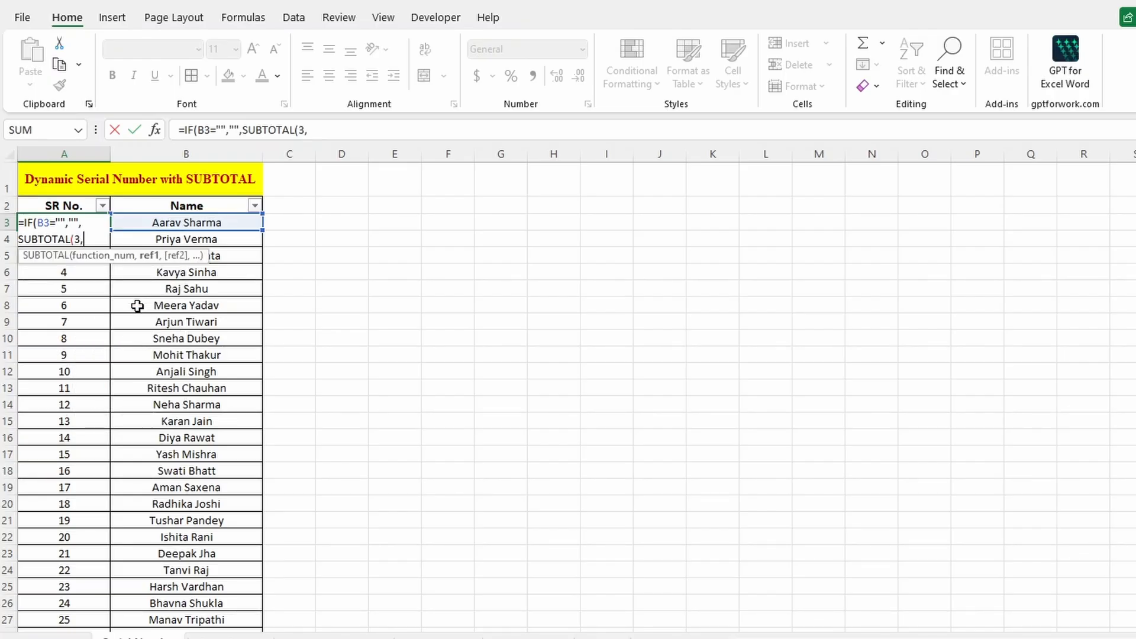
left_click(183, 223)
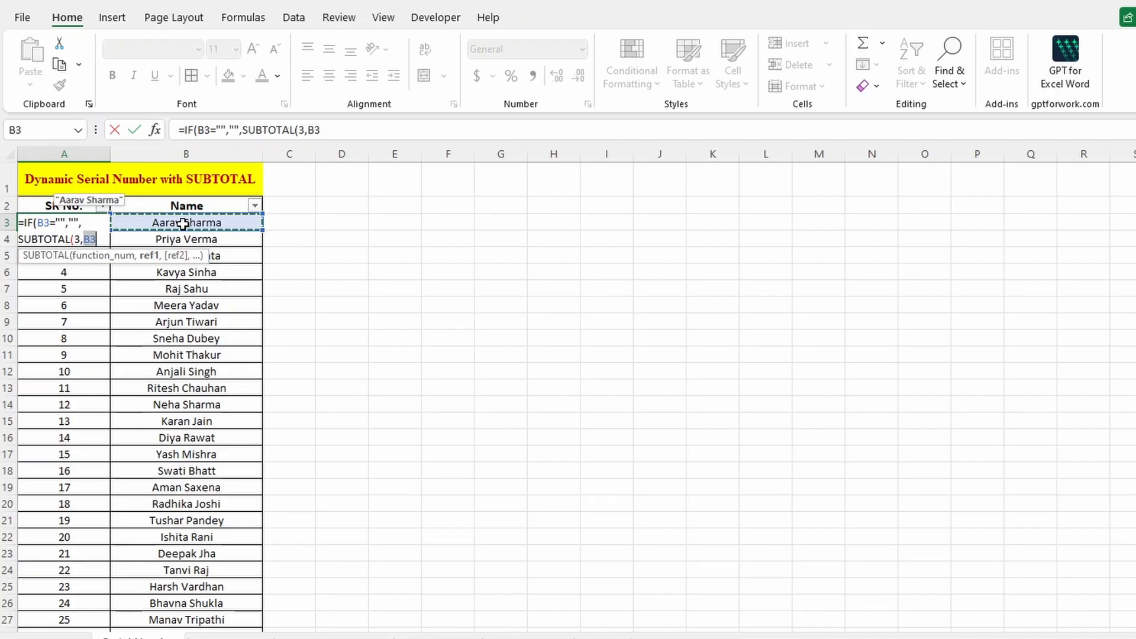
type(":")
left_click(183, 224)
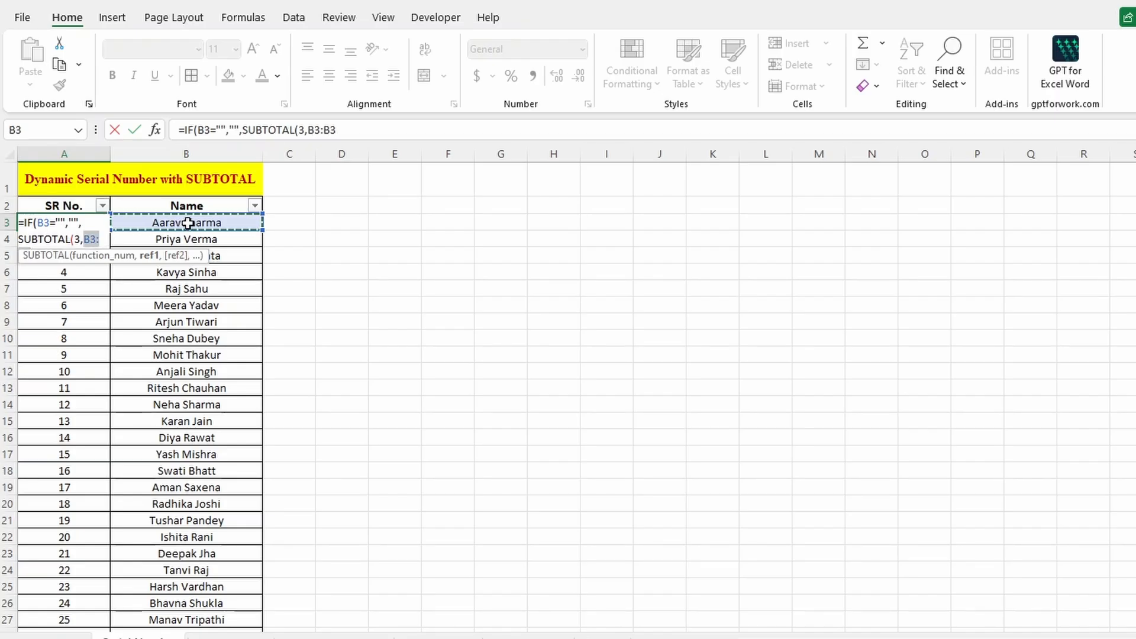
left_click(312, 126)
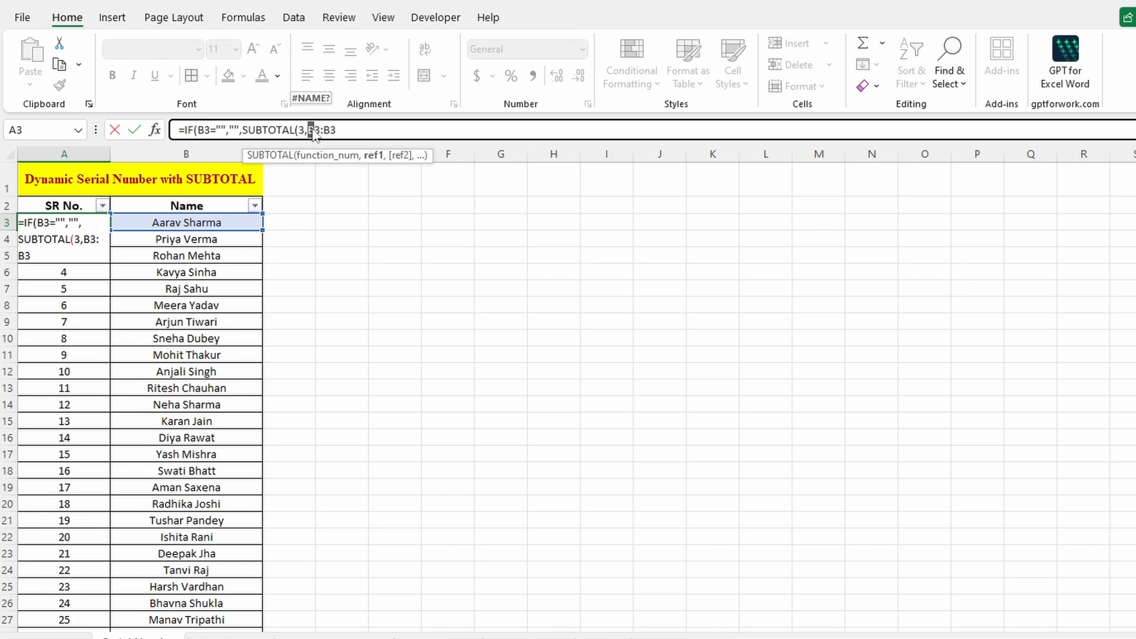
key("F4")
left_click(354, 129)
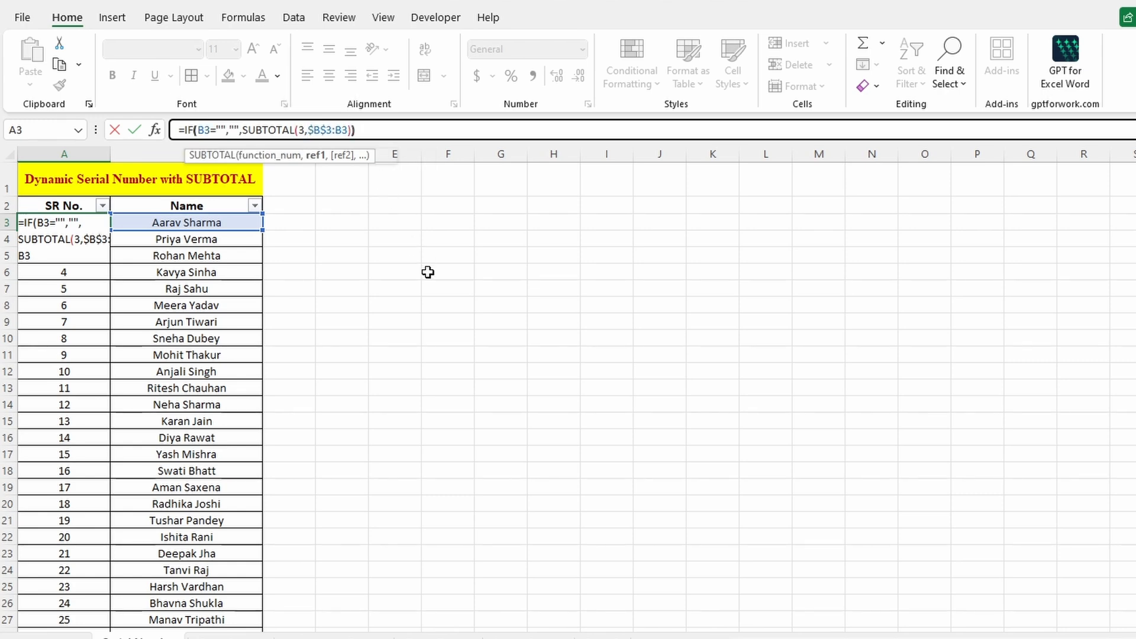
type(")")
key("Return")
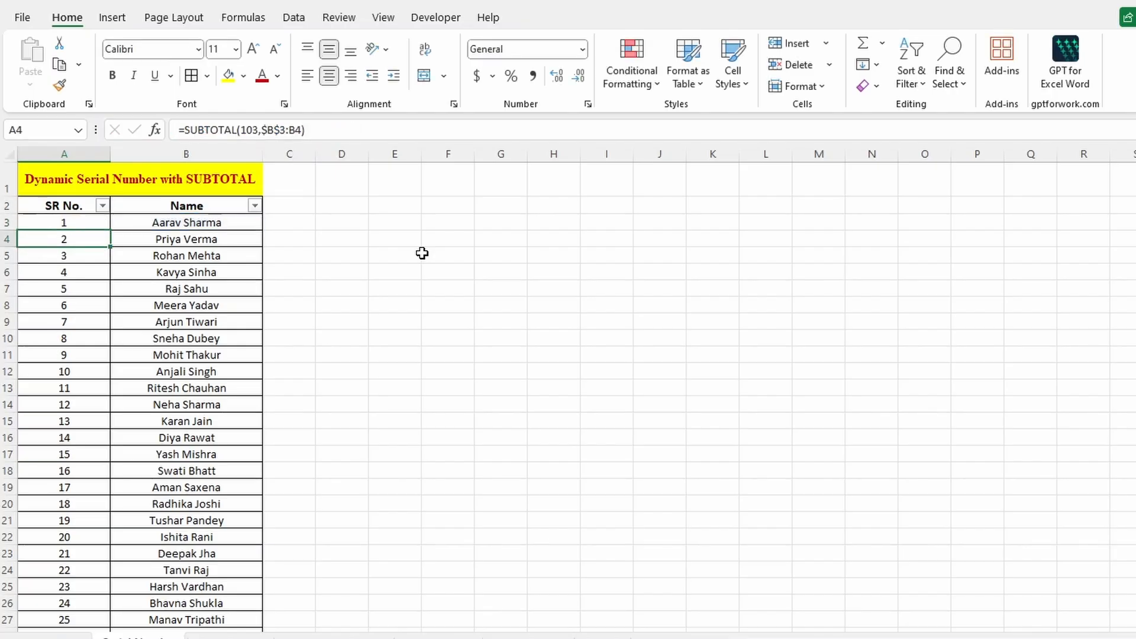
Fill the A3 serial number formula down the list and past its end to A44
left_click(89, 223)
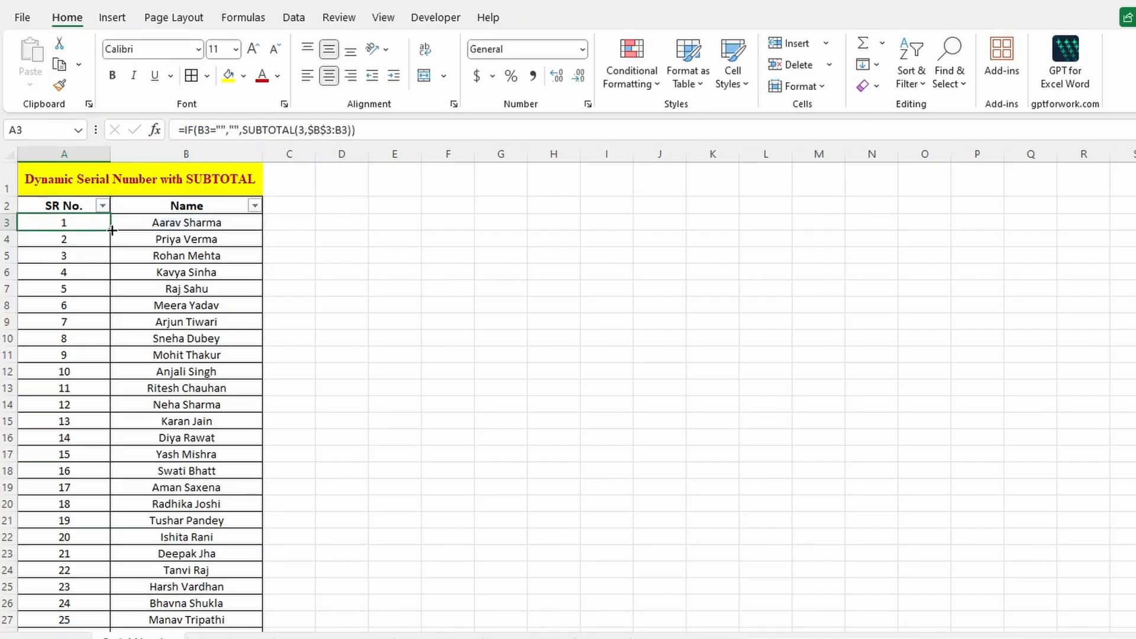
double_click(111, 231)
scroll(101, 258, "down", 6)
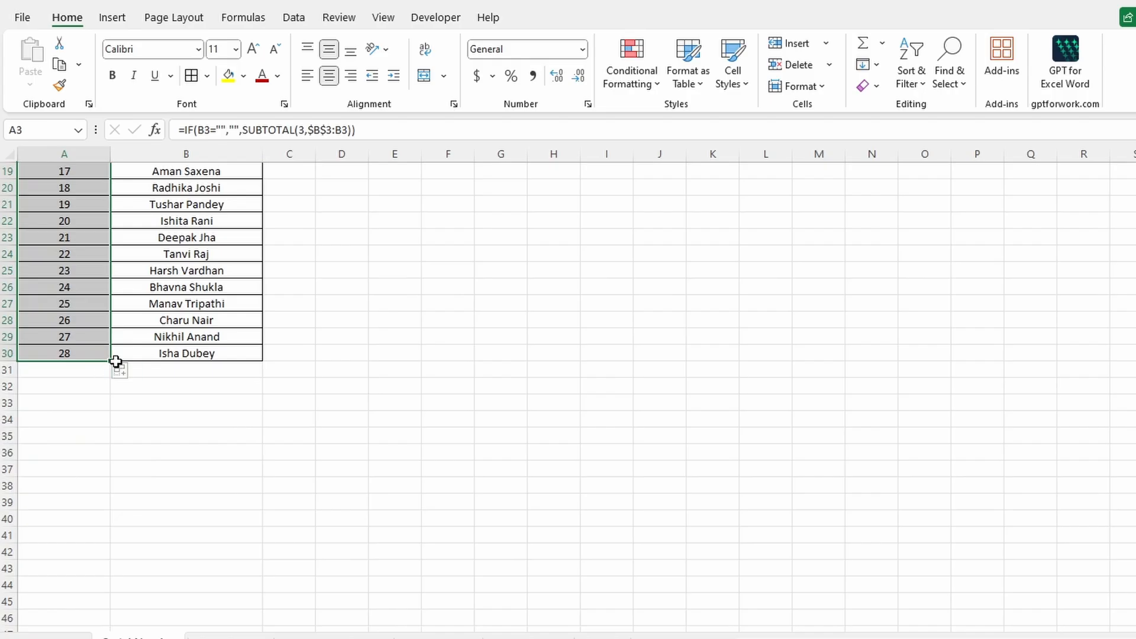
left_click_drag(112, 362, 104, 594)
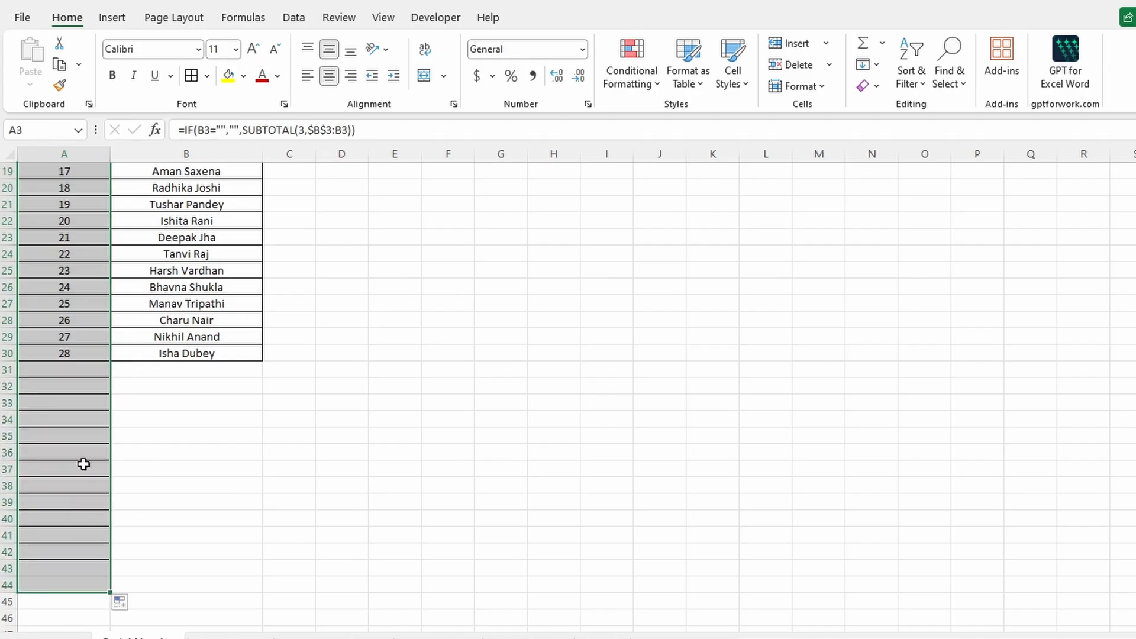
Add four more sample names below the list in cells B31 to B34, retyping the mistyped entry in B31
left_click(223, 375)
type("MADHU\\")
key("Return")
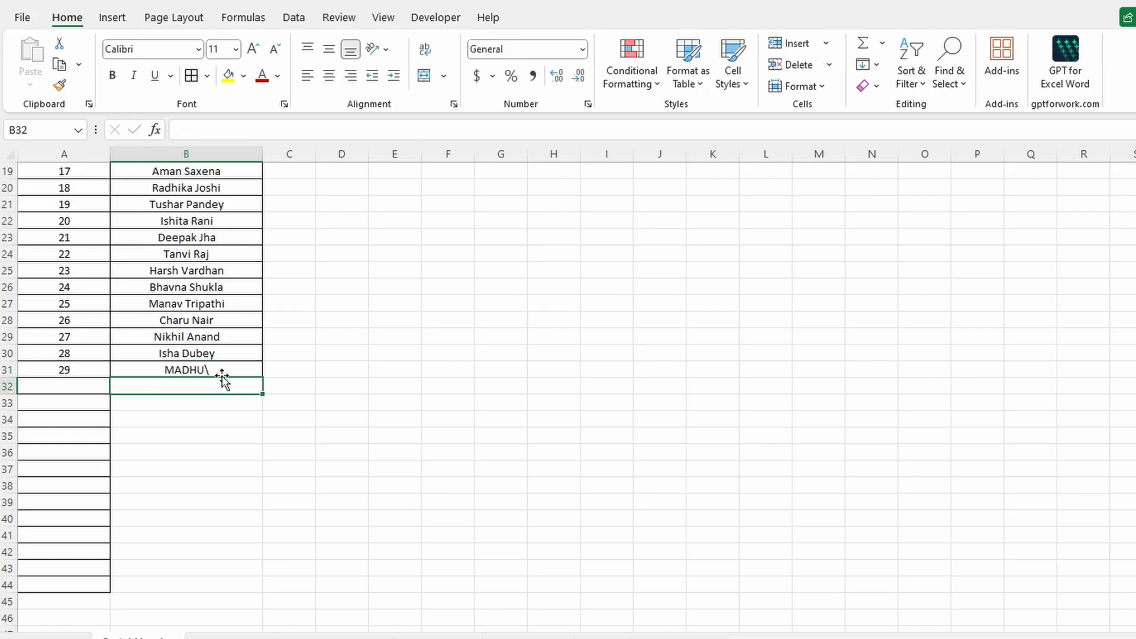
key("Up")
type("MADHU")
key("Return")
type("ADITI")
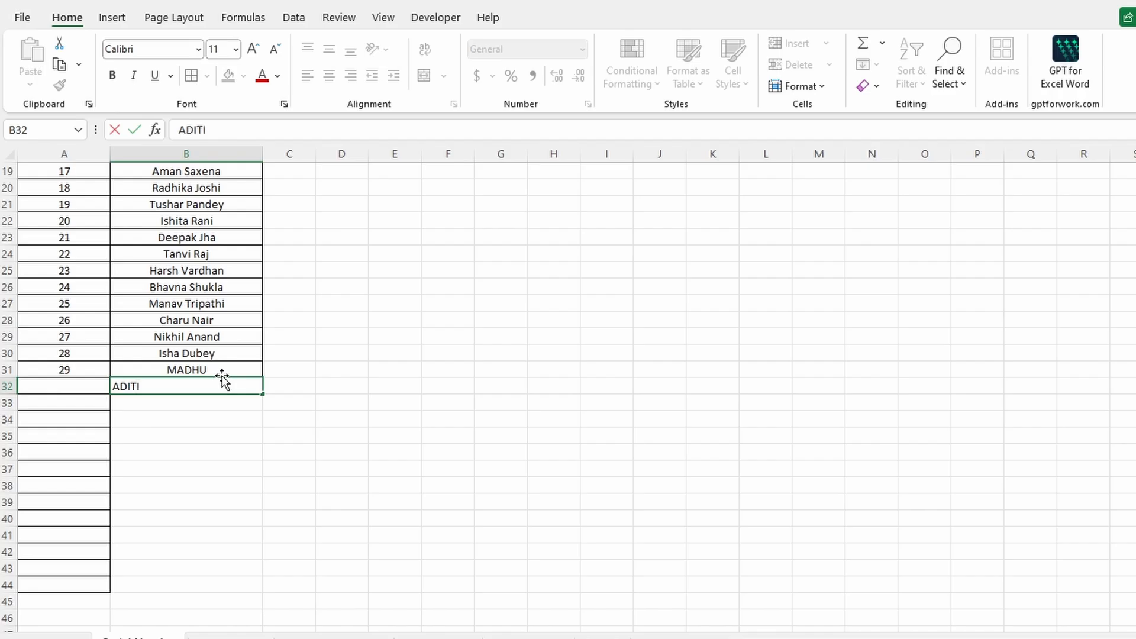
key("Return")
type("SURAJ")
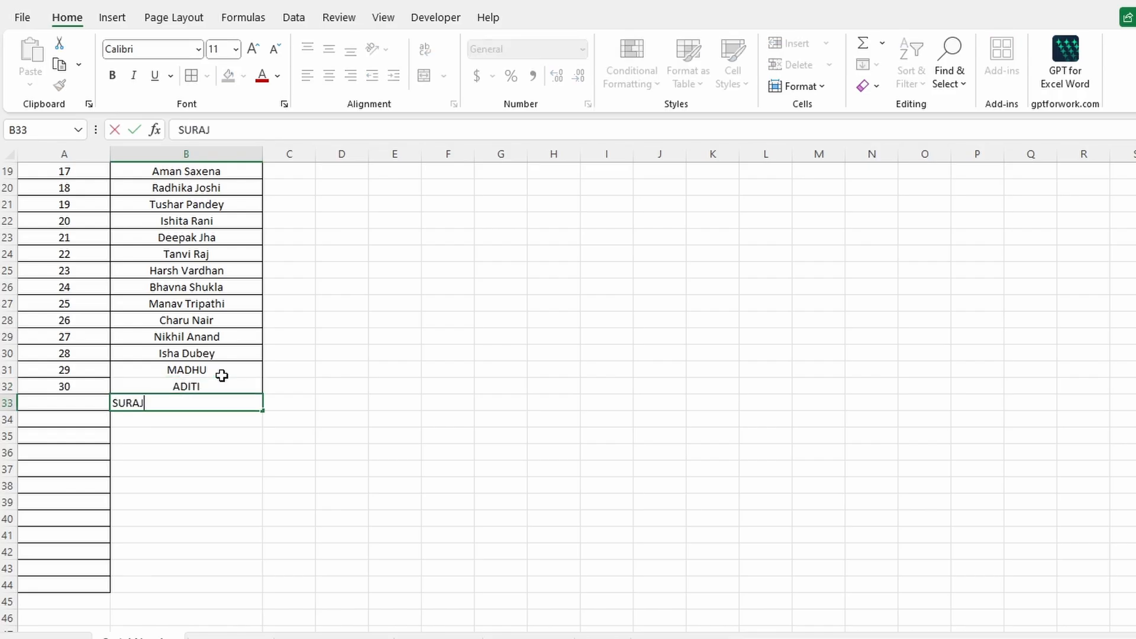
key("Return")
type("ISHA")
key("Return")
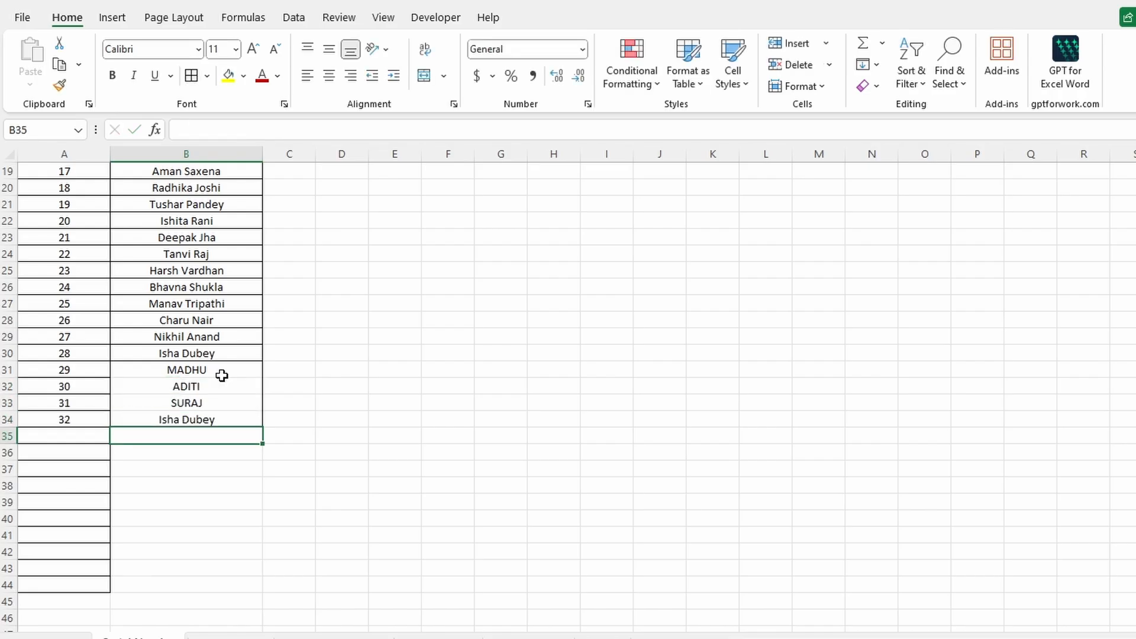
scroll(160, 401, "up", 6)
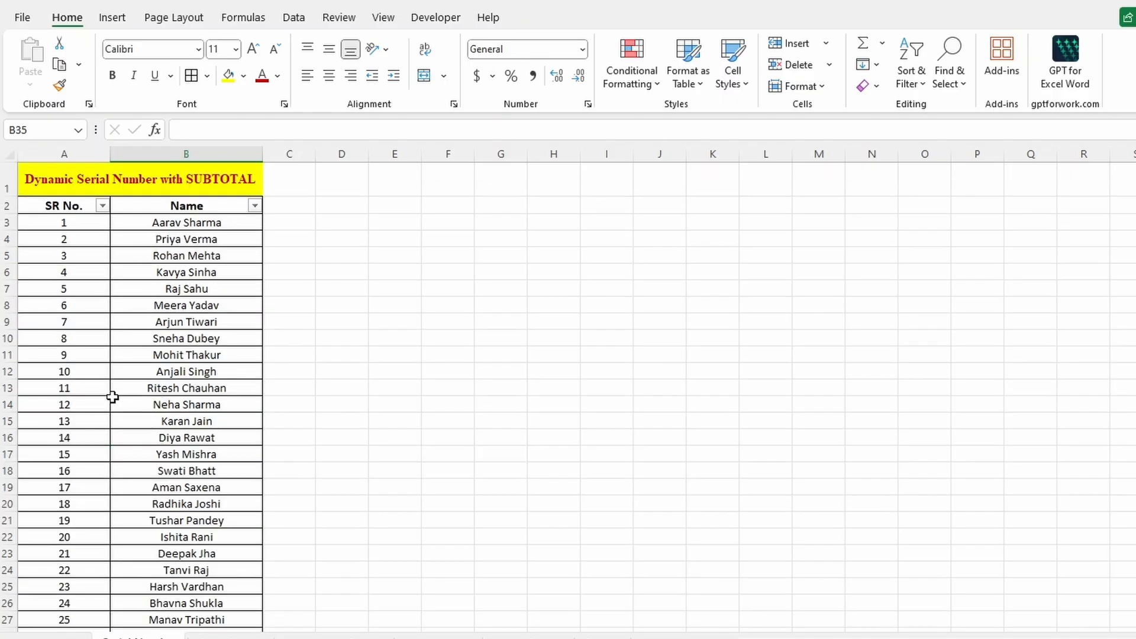
left_click(127, 179)
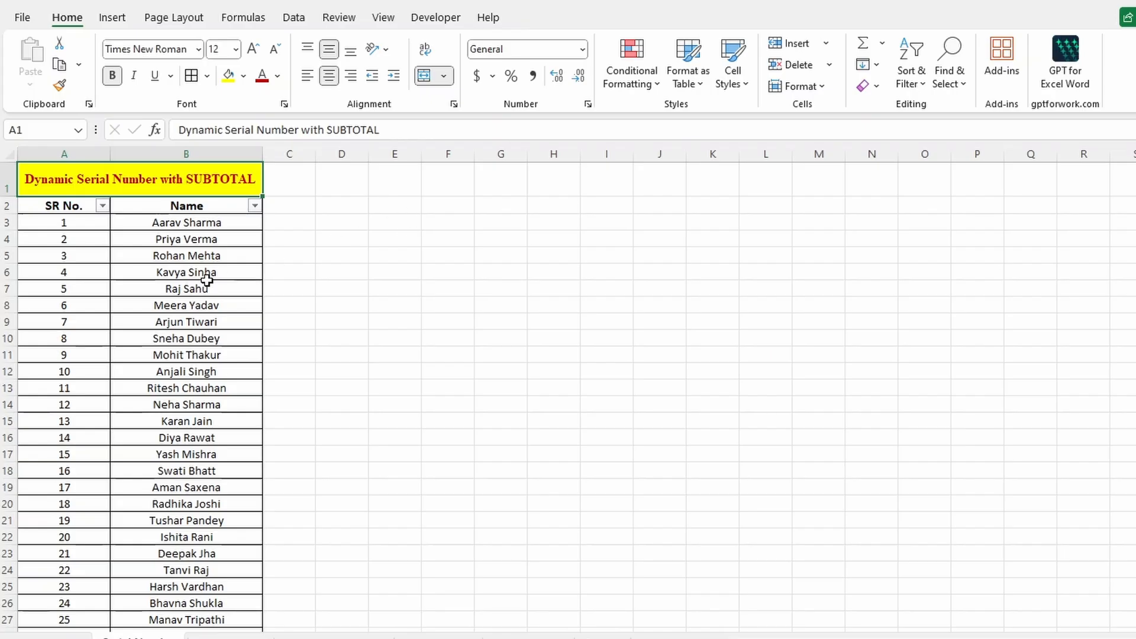
left_click_drag(204, 206, 208, 503)
left_click(220, 238)
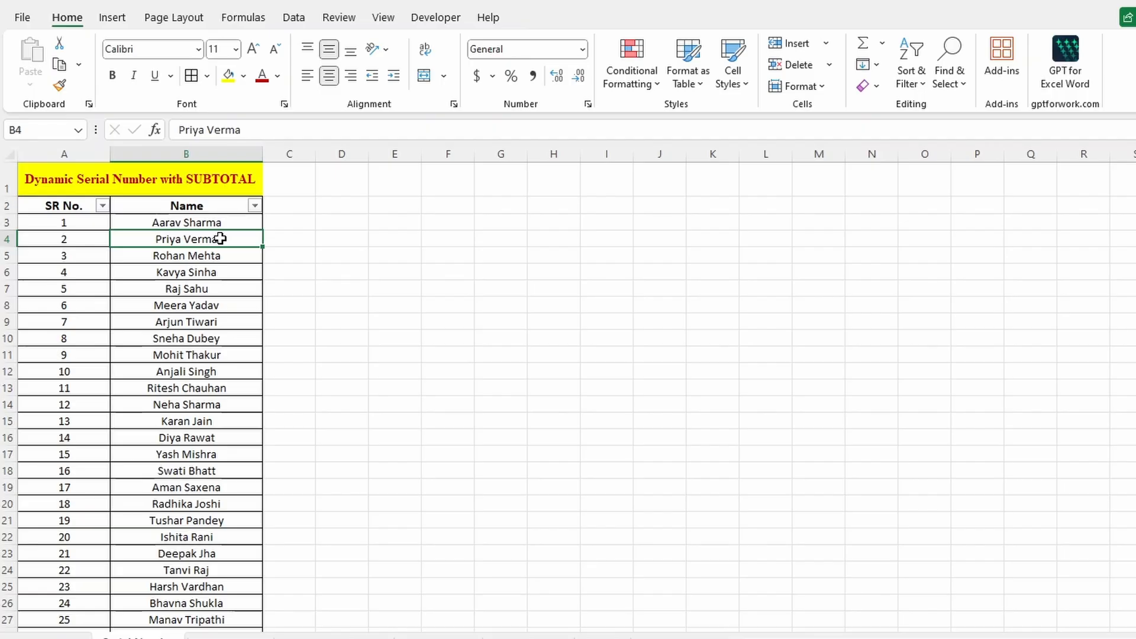
left_click_drag(64, 206, 71, 354)
left_click_drag(222, 207, 207, 455)
left_click_drag(341, 205, 355, 328)
left_click_drag(390, 211, 380, 337)
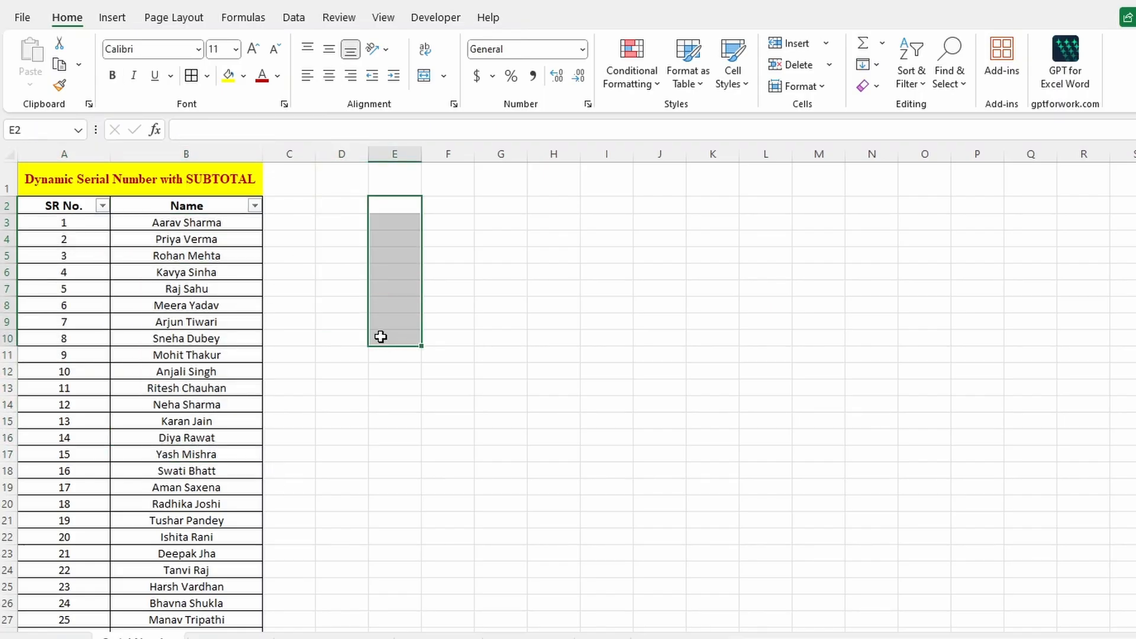
left_click(206, 339)
Clear the names in cells B7, B12, B15 and B18
left_click(244, 289)
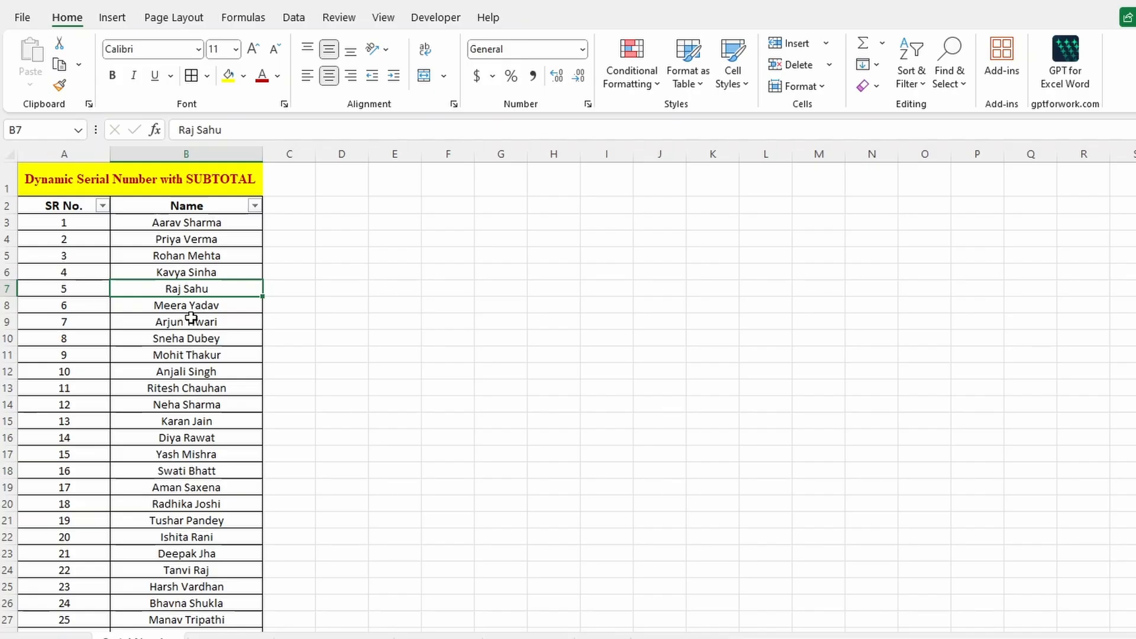
key("Delete")
left_click(195, 371)
key("Delete")
left_click(195, 422)
key("Delete")
left_click(181, 470)
key("Delete")
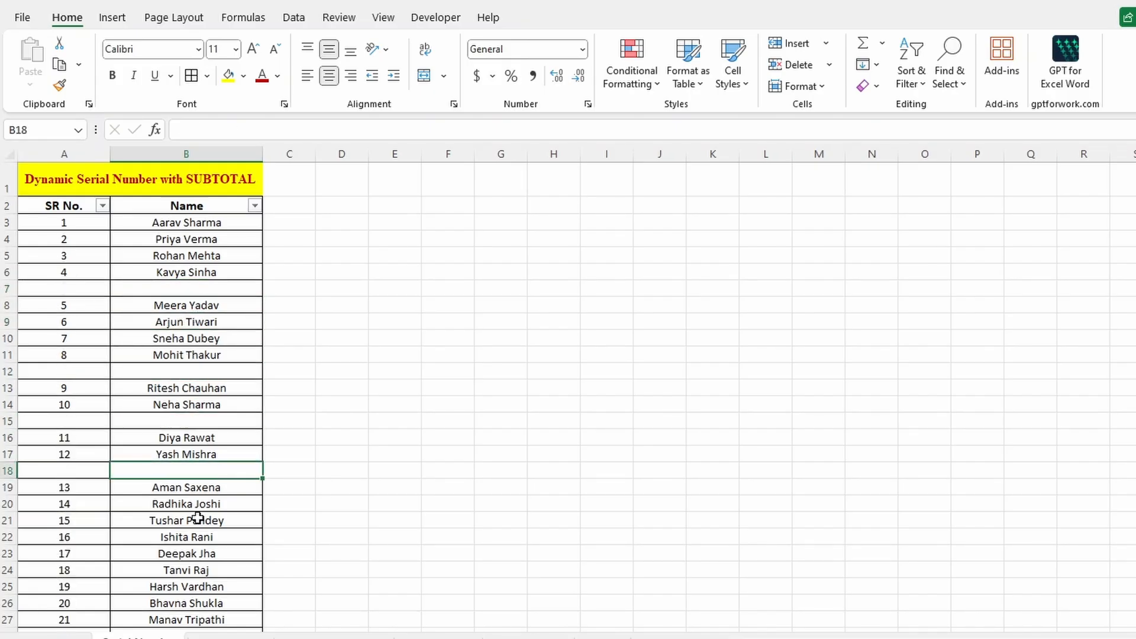
Delete the entire rows 8 and 9 from the name list
left_click(174, 426)
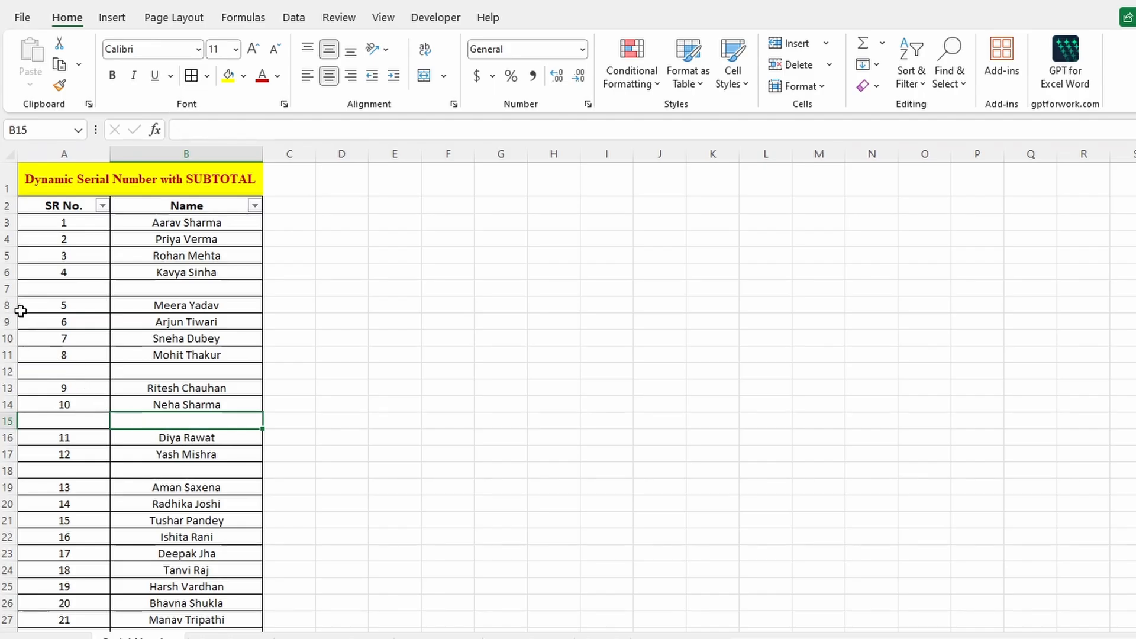
left_click_drag(8, 305, 10, 319)
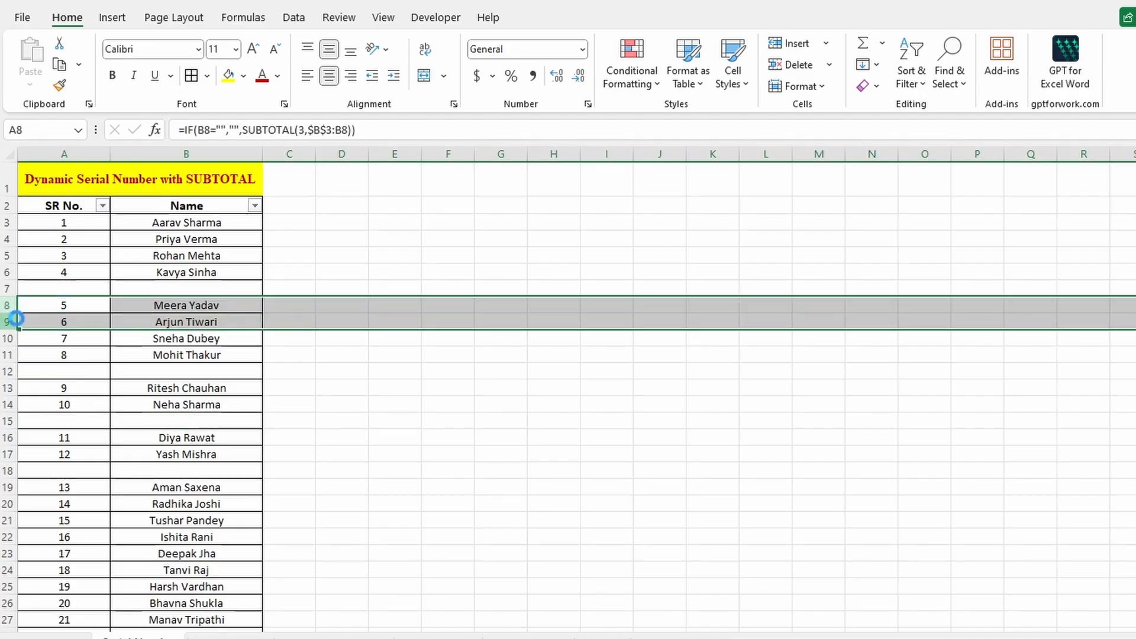
key("ctrl+minus")
left_click(173, 372)
left_click(186, 310)
left_click(204, 350)
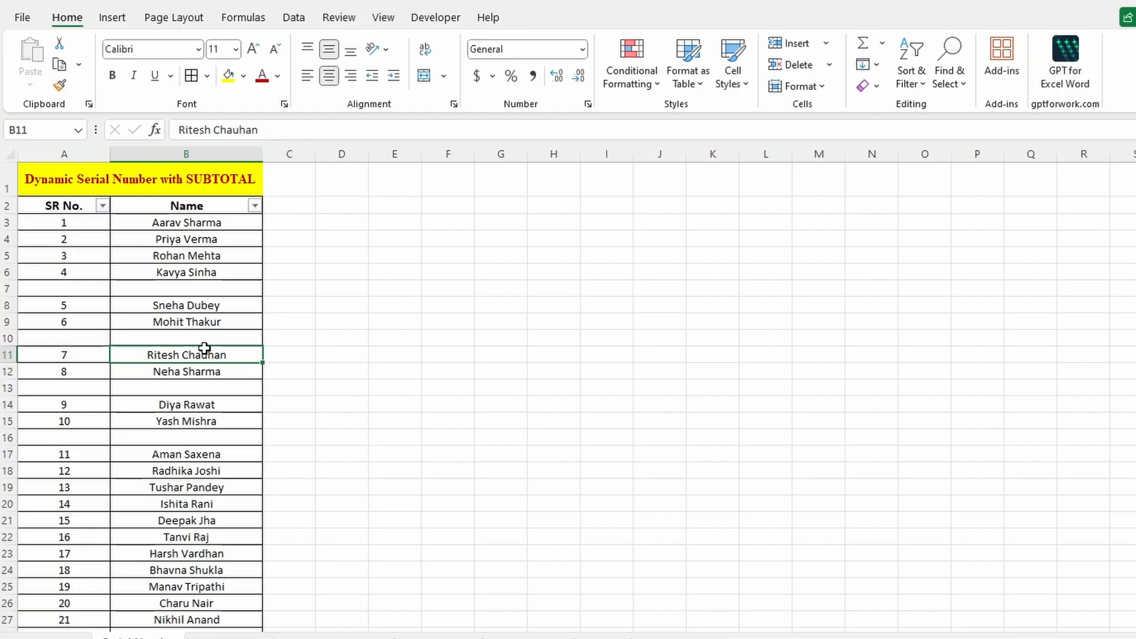
Switch to the sales data sheet for City=Delhi and look through the Sales Amount column down to its last row
left_click(231, 637)
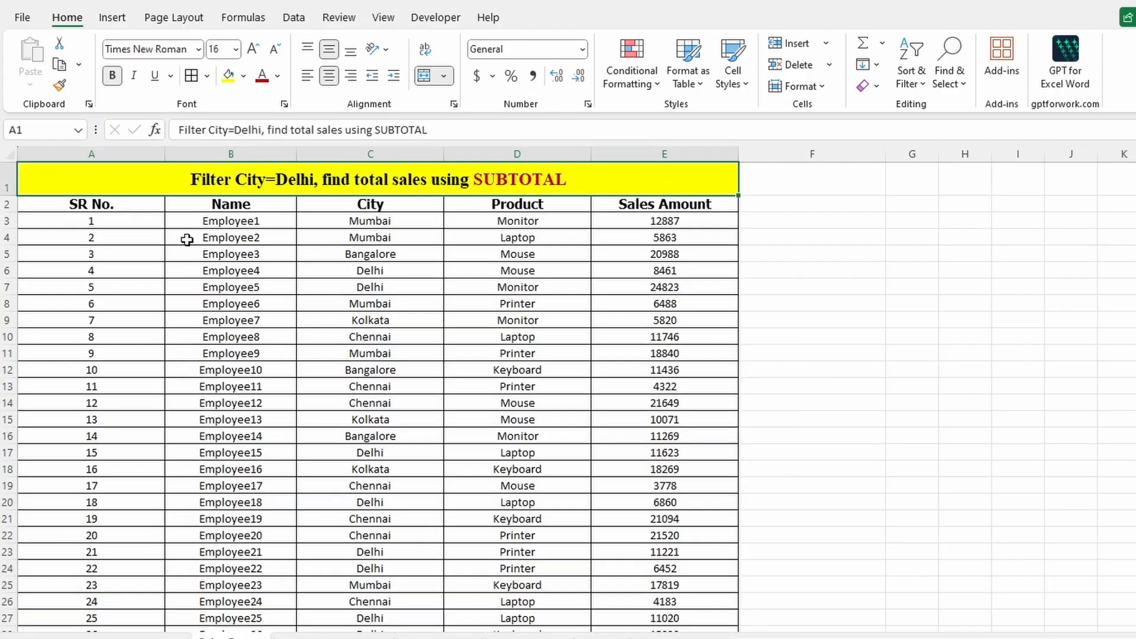
left_click(98, 219)
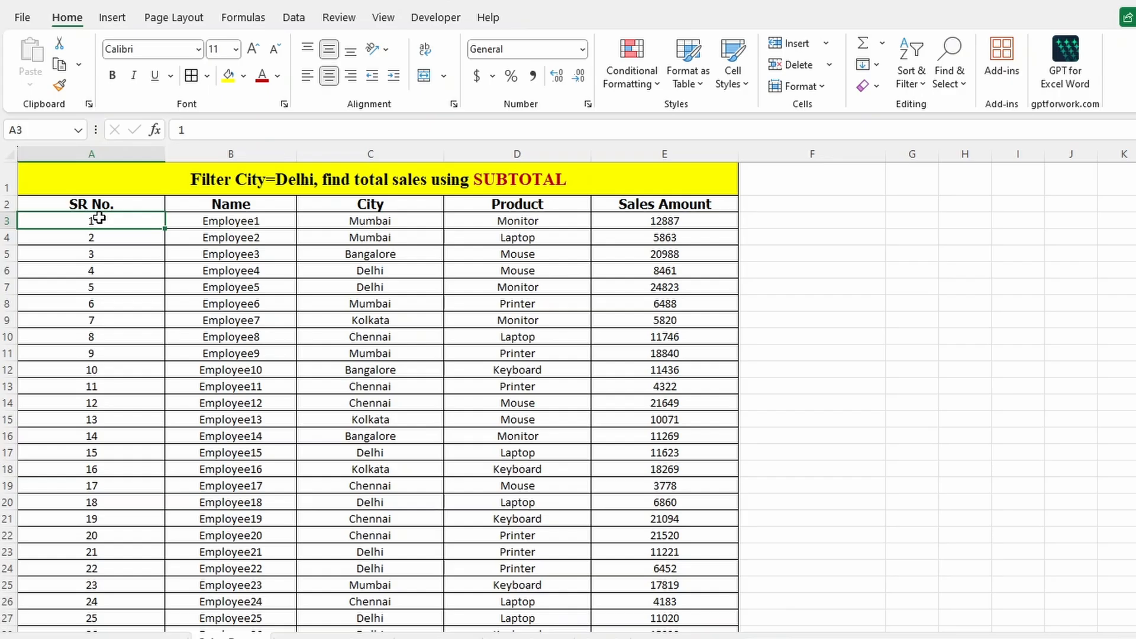
left_click_drag(701, 225, 665, 586)
scroll(672, 542, "down", 9)
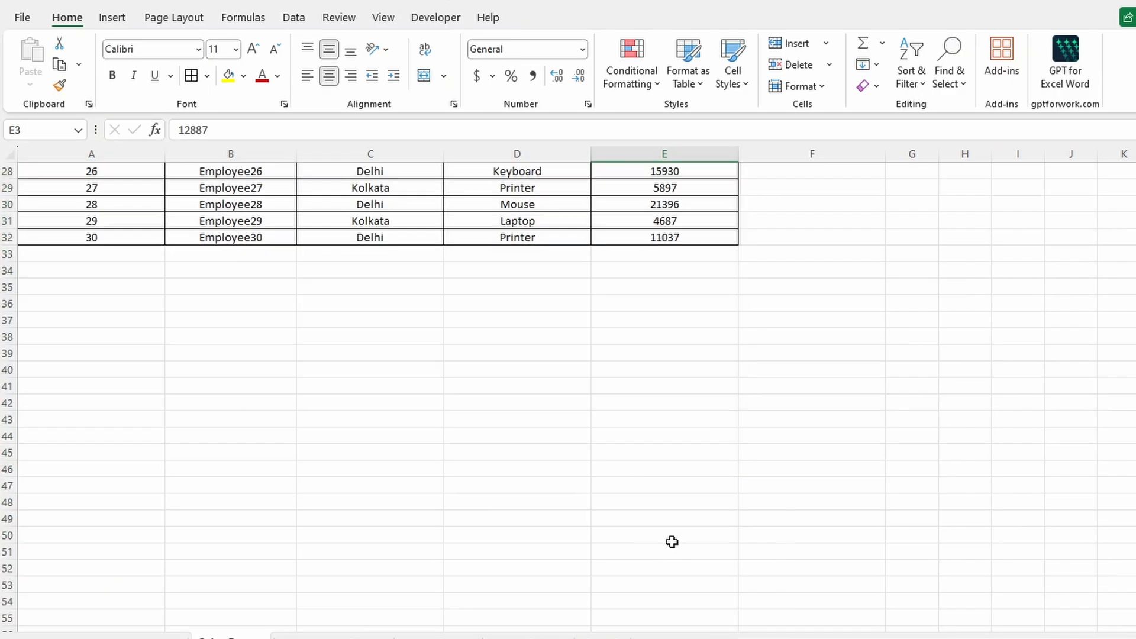
left_click(668, 256)
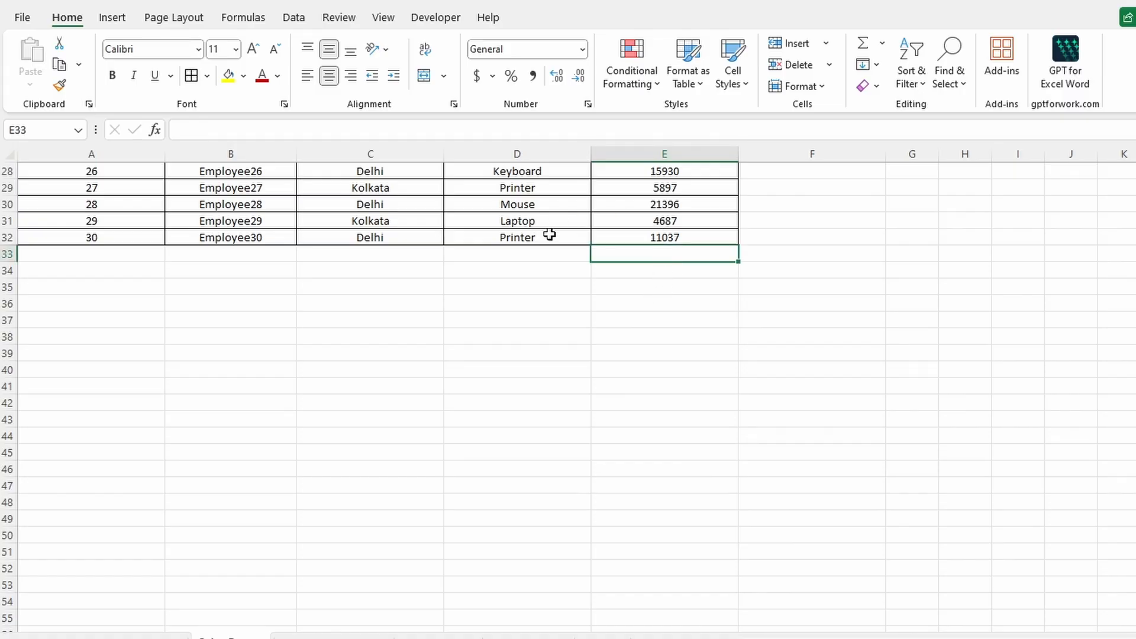
scroll(652, 428, "up", 9)
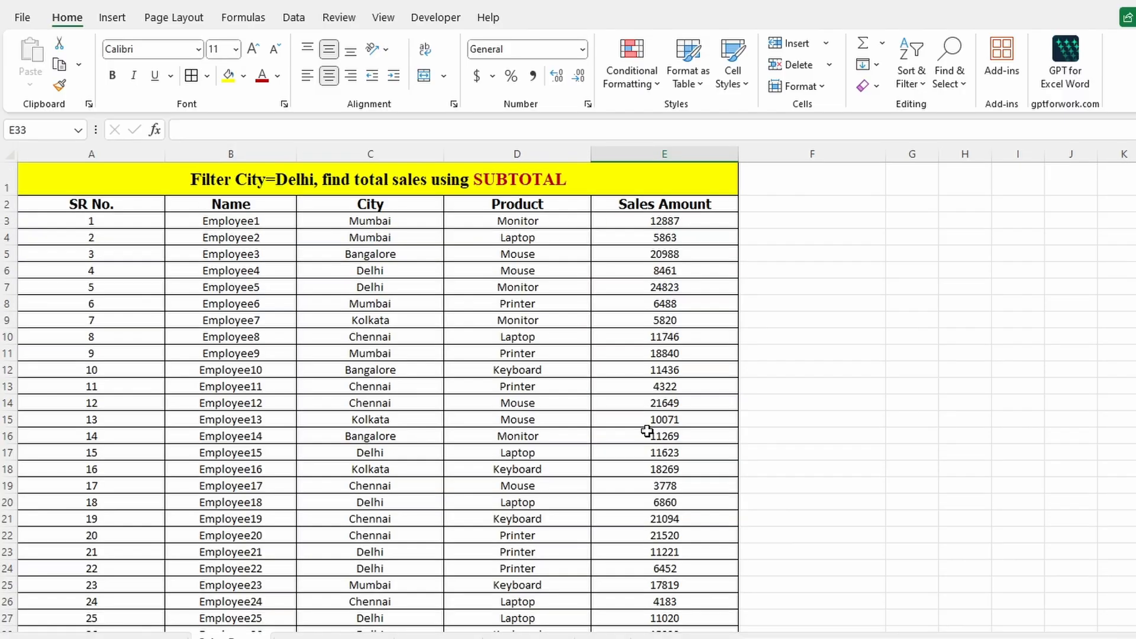
Insert a blank row above the column headers of the sales table
left_click(663, 205)
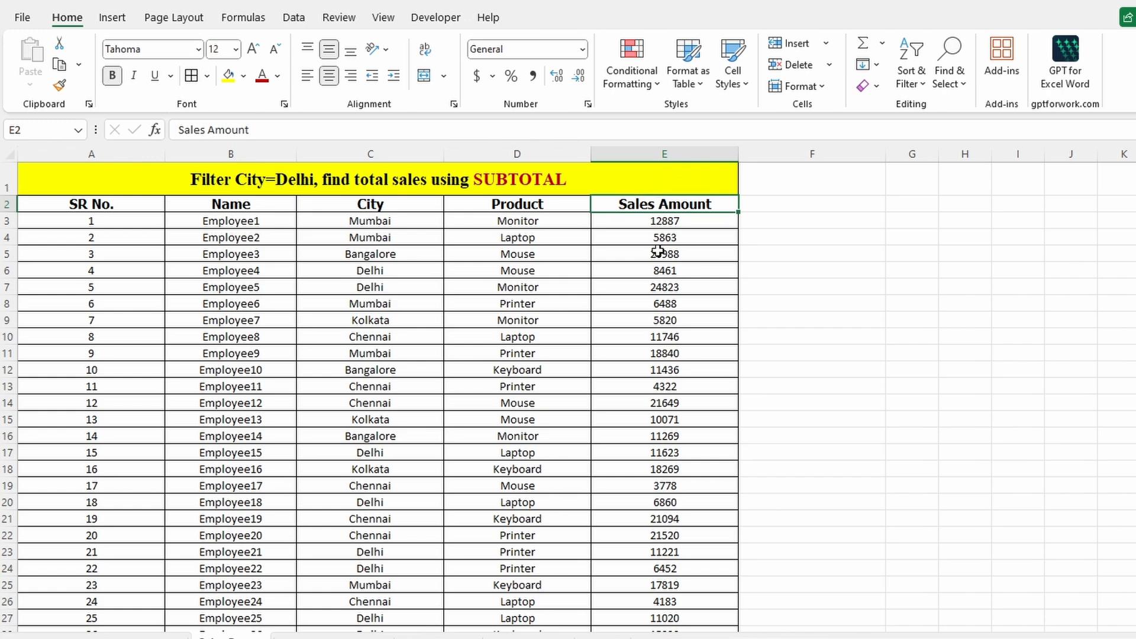
left_click(4, 204)
key("ctrl+shift+equal")
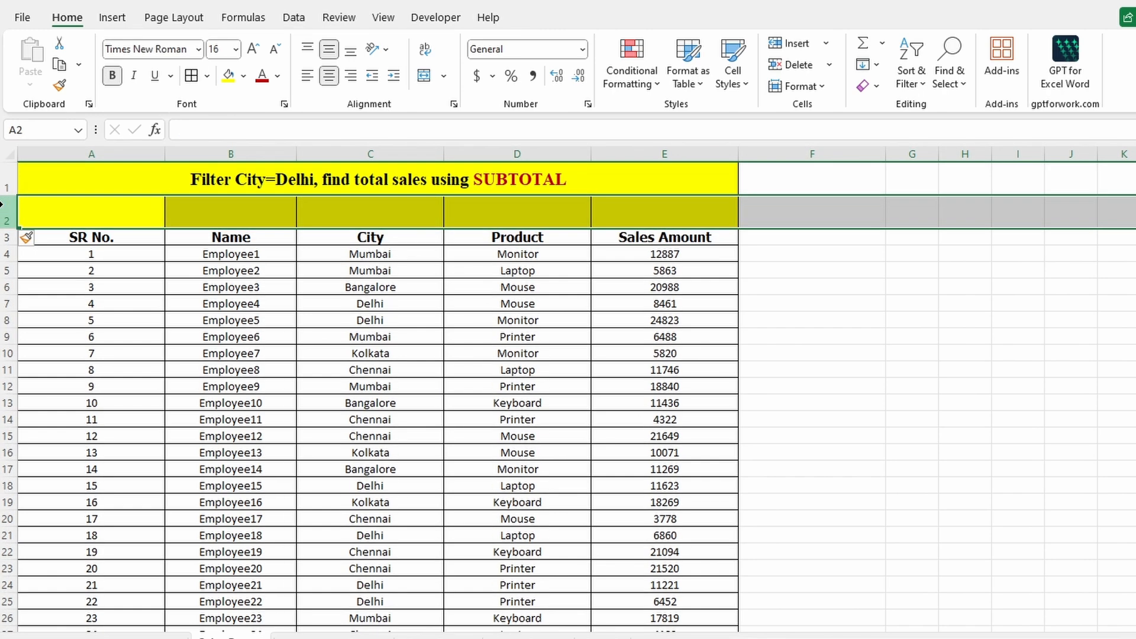
Enter a SUBTOTAL formula with function number 9 (SUM) over E3:E33 in cell E2, above the Sales Amount header
left_click(619, 218)
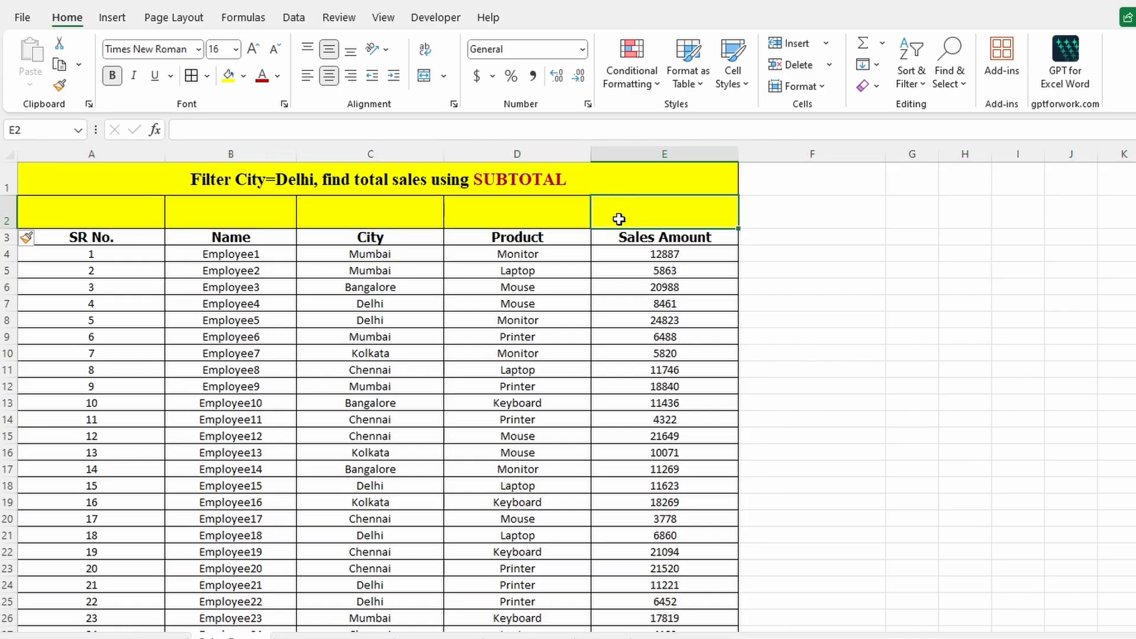
type("=SUBT")
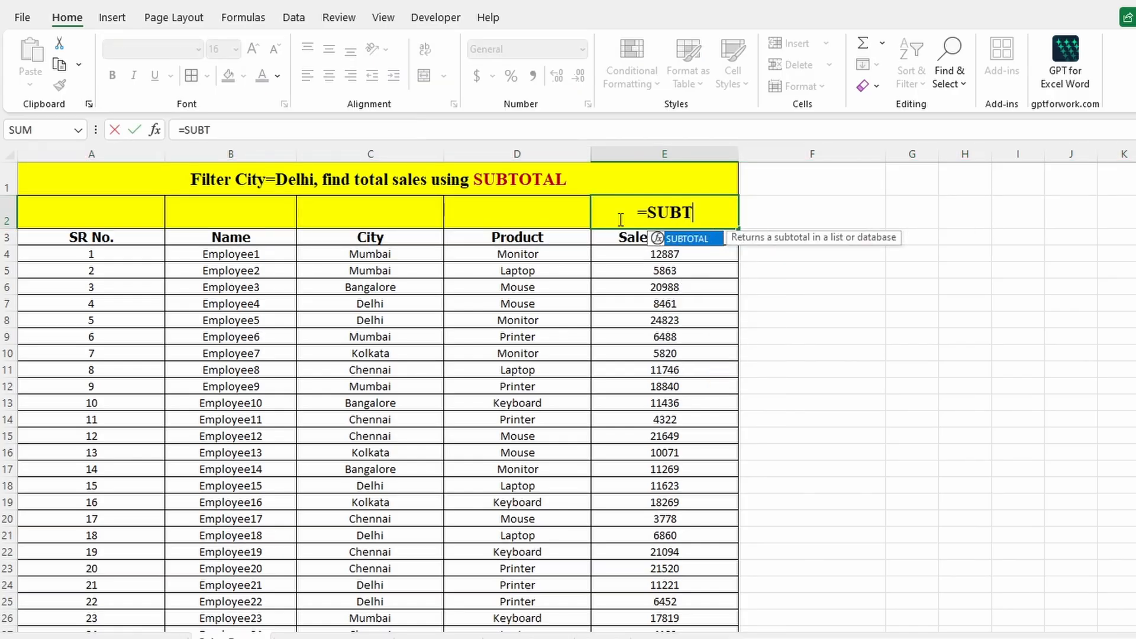
key("Tab")
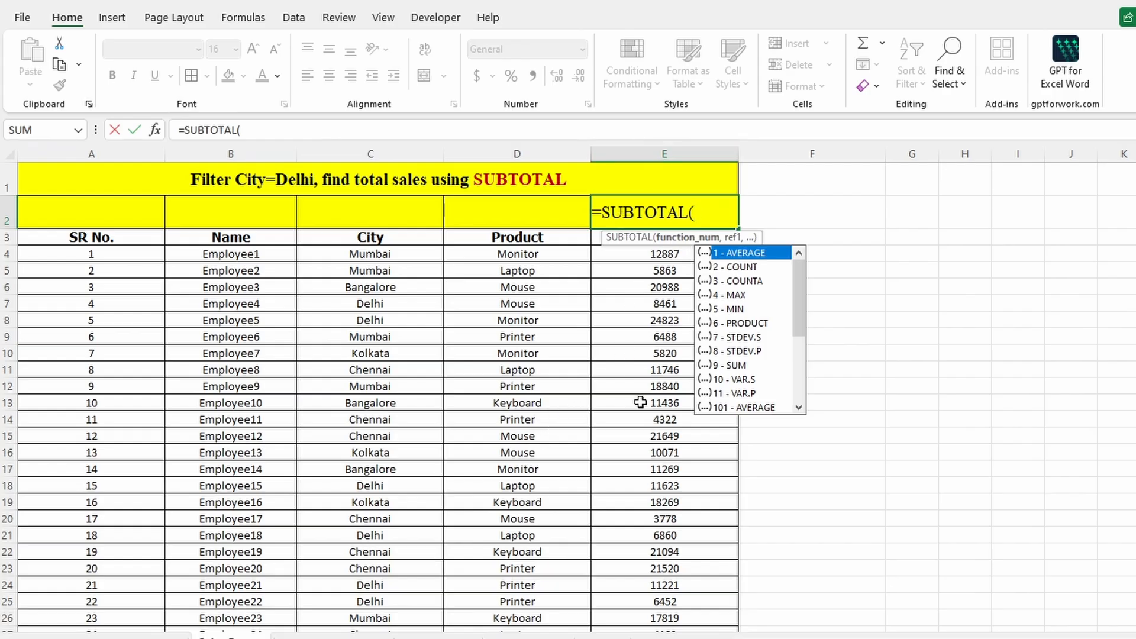
type("9,")
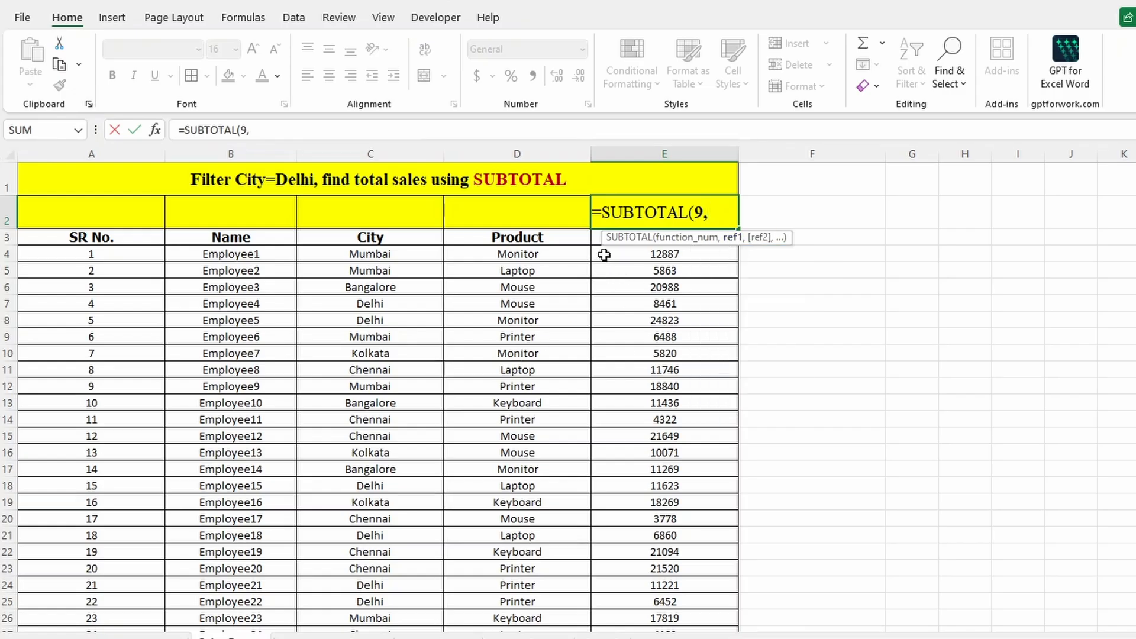
left_click_drag(596, 238, 623, 484)
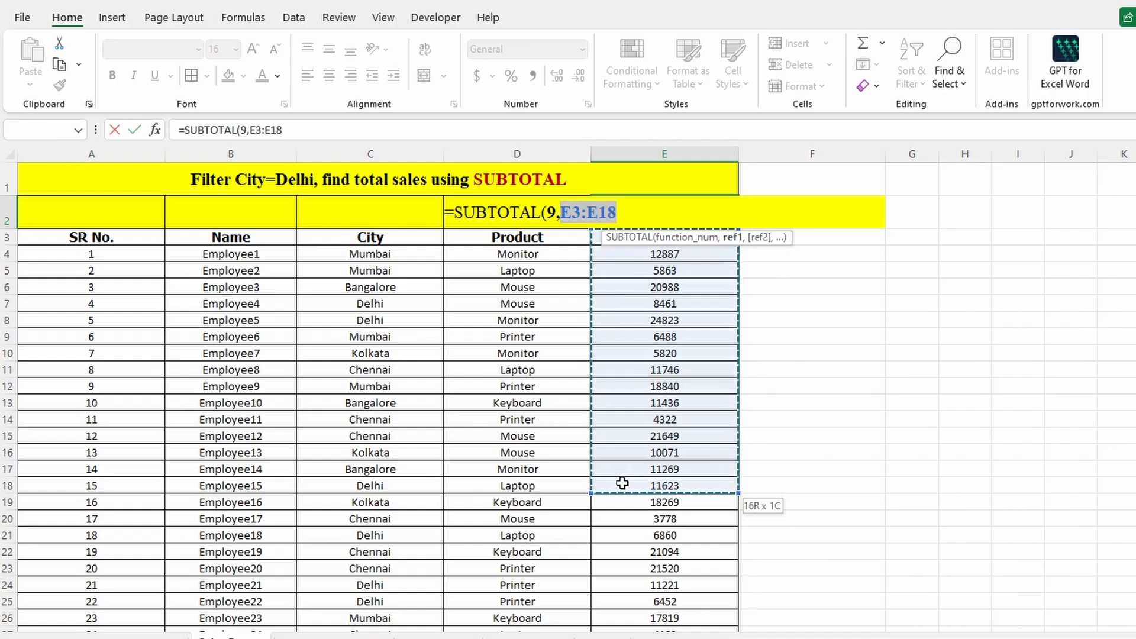
left_click_drag(623, 485, 651, 612)
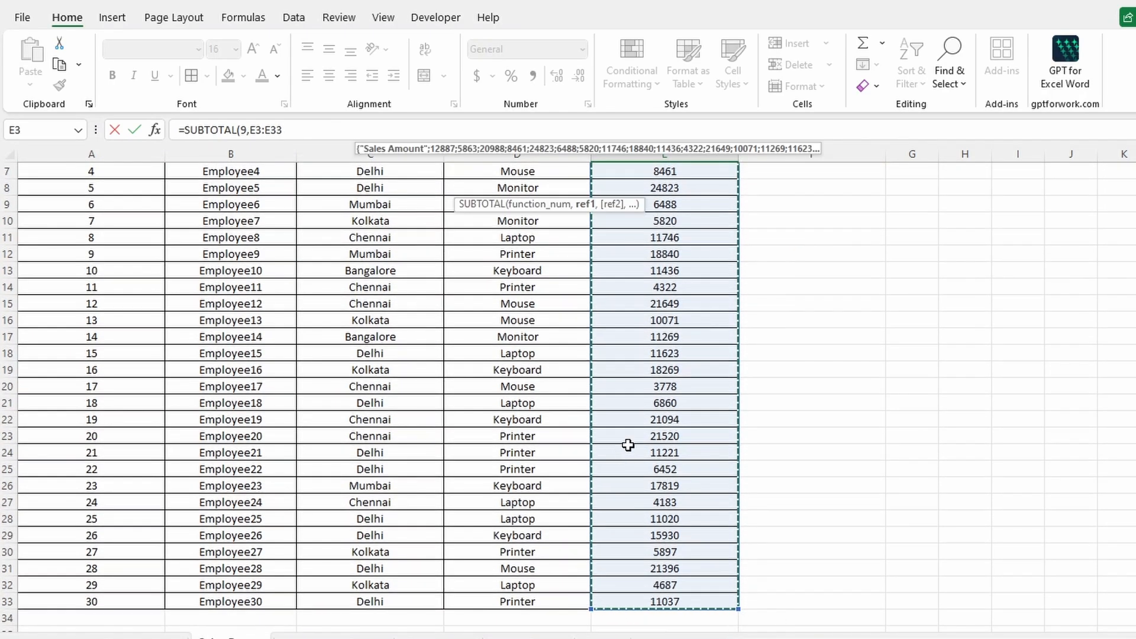
scroll(632, 436, "up", 2)
key("Return")
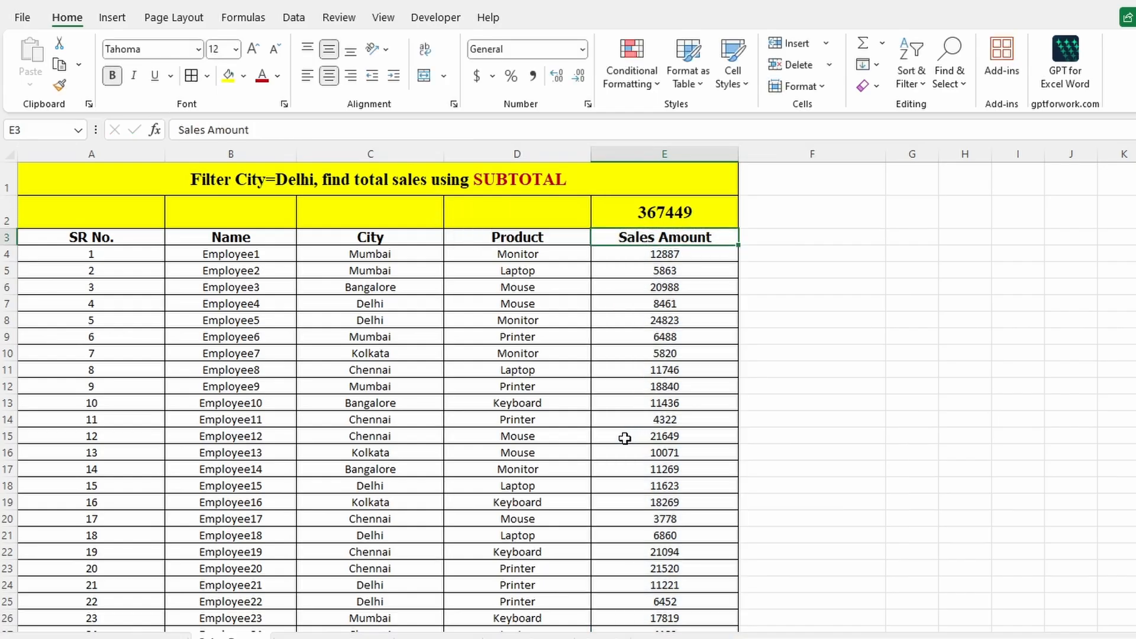
Turn on filtering for the sales table's header row A3:E3
left_click(666, 215)
left_click_drag(119, 234, 663, 238)
left_click(918, 77)
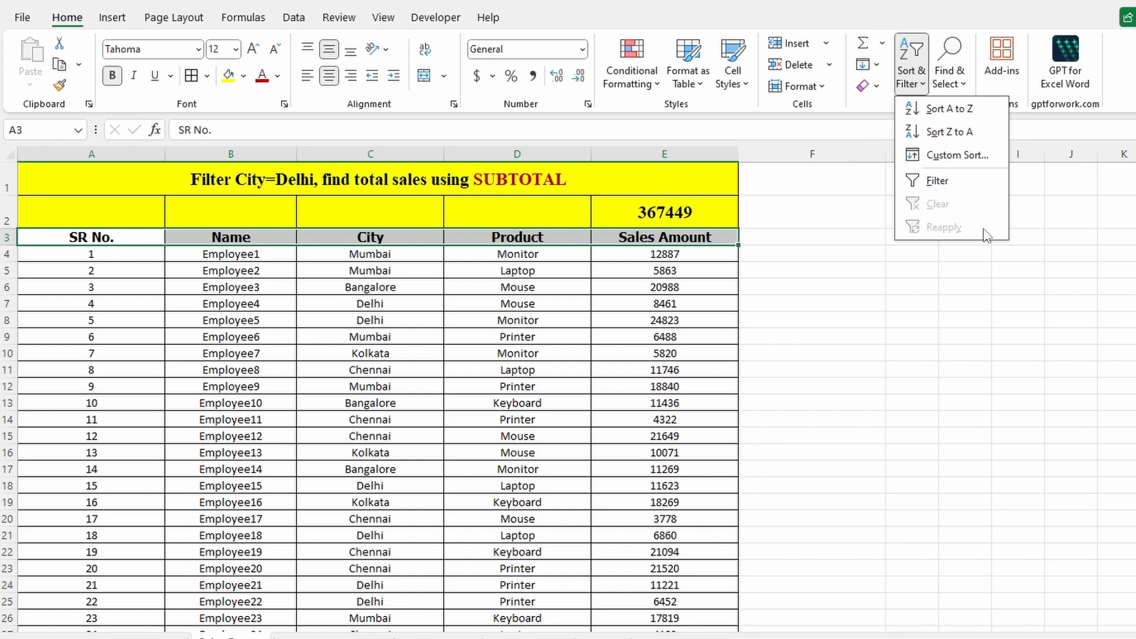
left_click(940, 180)
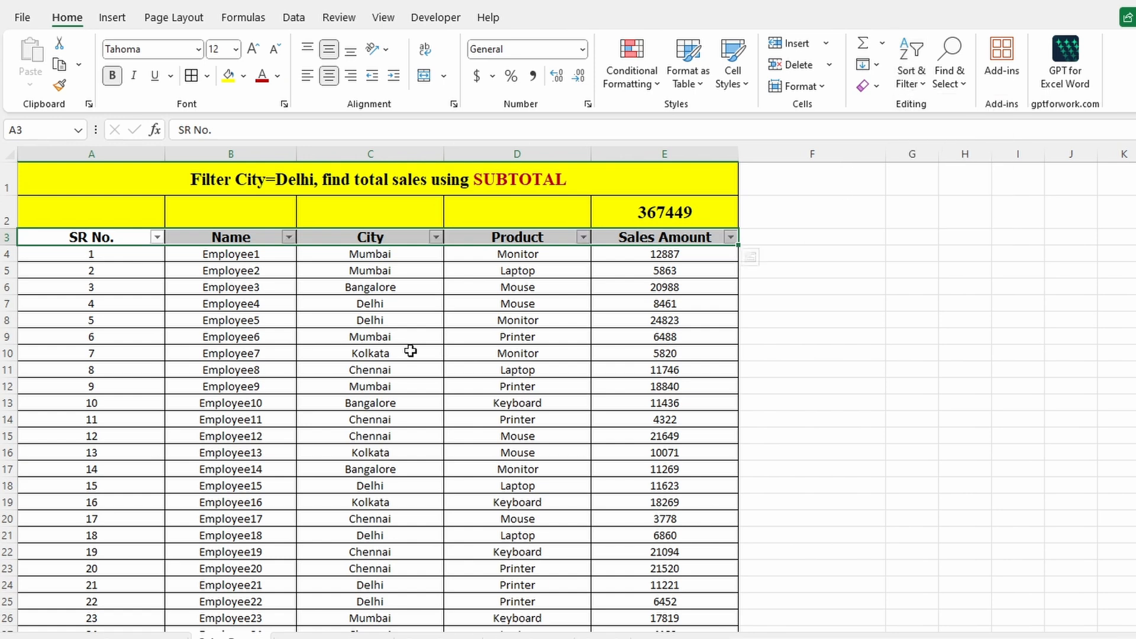
Filter the City column to show only Delhi and check the subtotal against the visible sales amounts
left_click(436, 237)
left_click(296, 454)
left_click(291, 500)
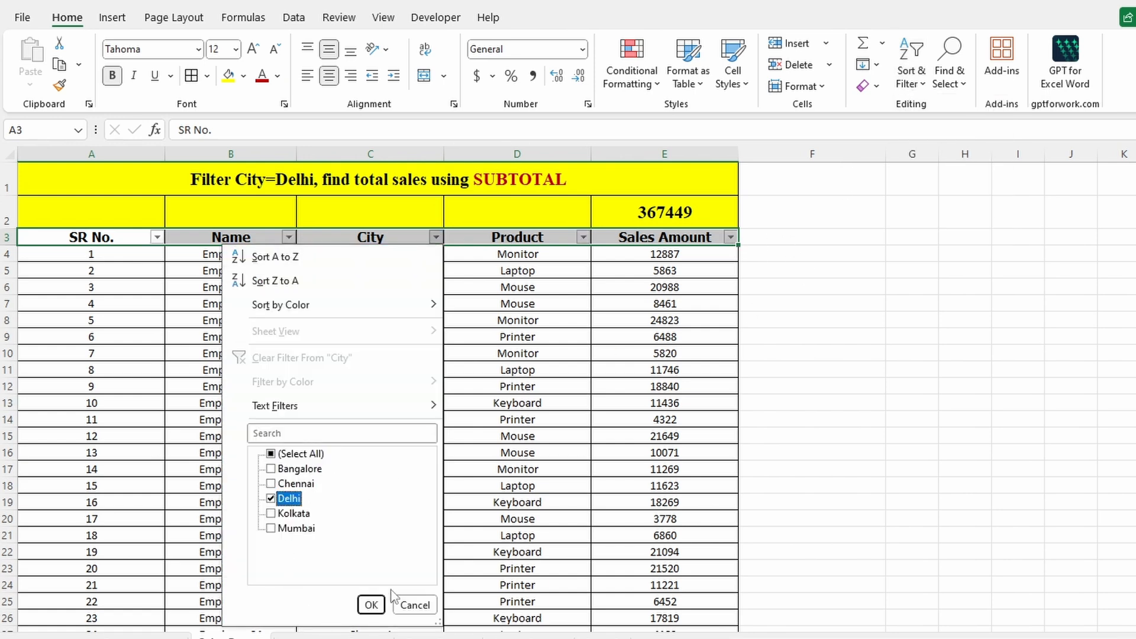
left_click(378, 606)
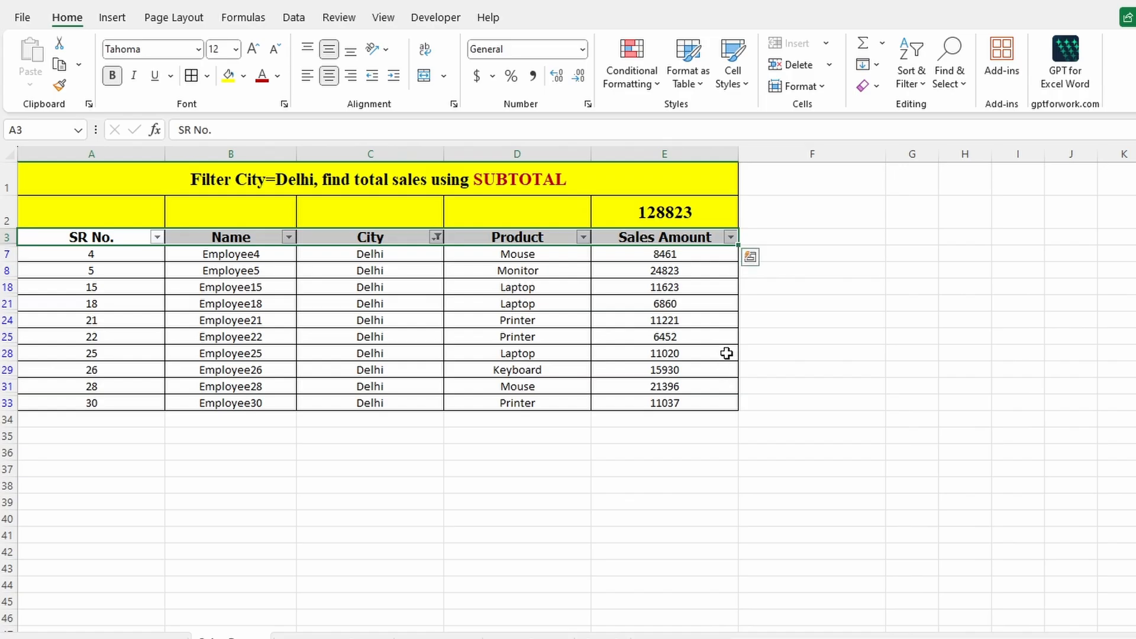
left_click(698, 208)
left_click_drag(663, 354, 660, 339)
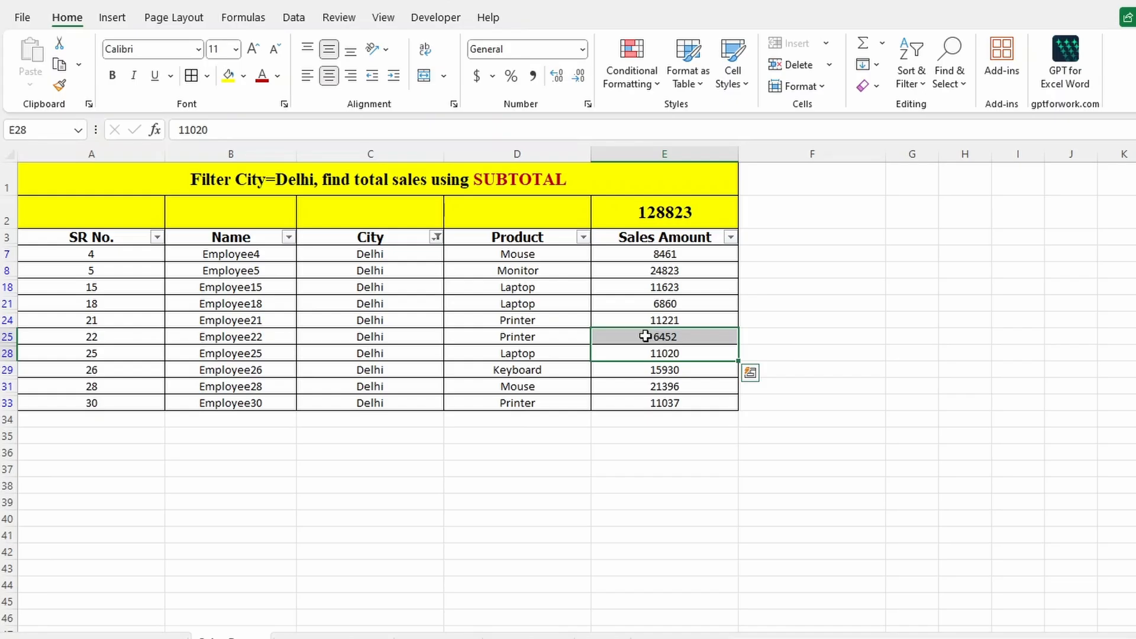
Change the City filter from Delhi to show only Chennai
left_click(436, 237)
left_click(284, 500)
left_click(288, 484)
left_click(372, 605)
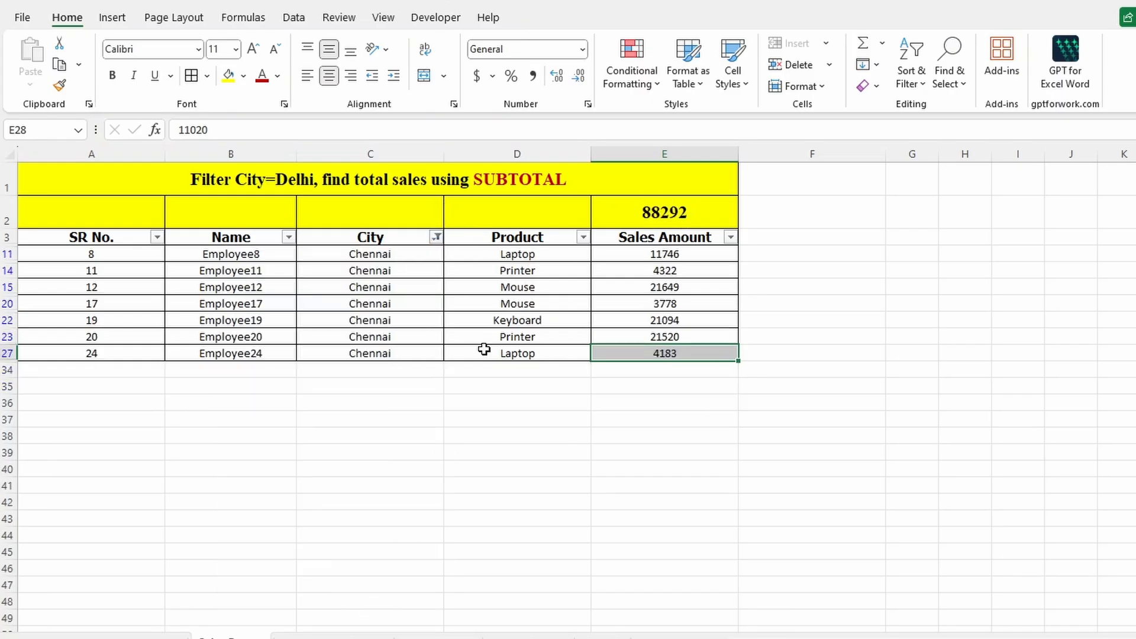
Change the City filter from Chennai to show only Kolkata
left_click(436, 237)
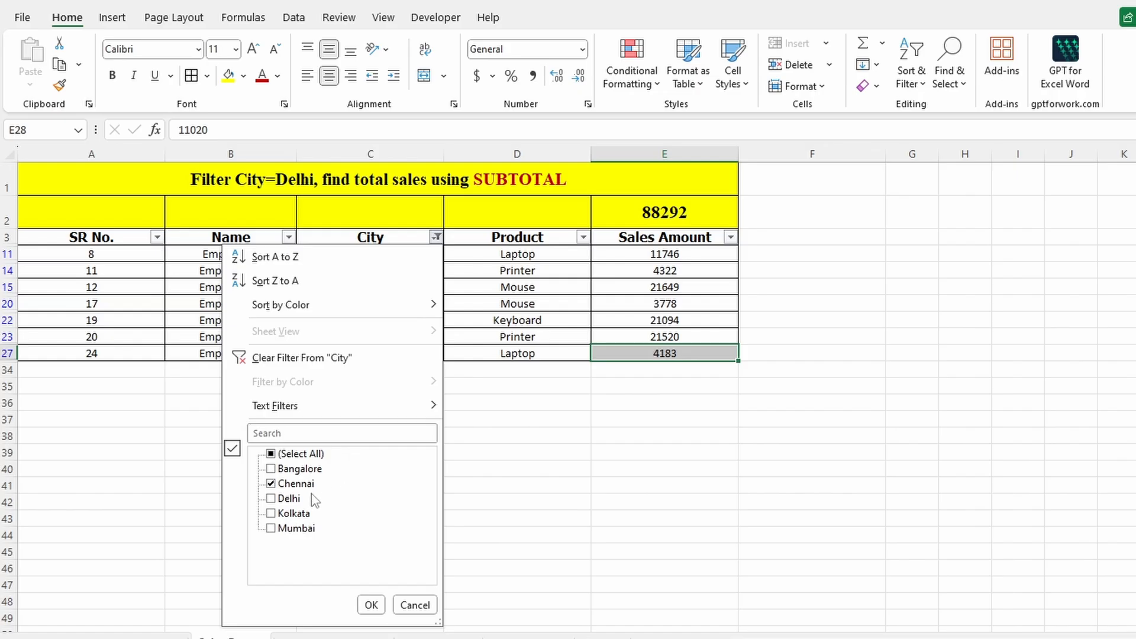
left_click(279, 483)
left_click(278, 513)
left_click(372, 605)
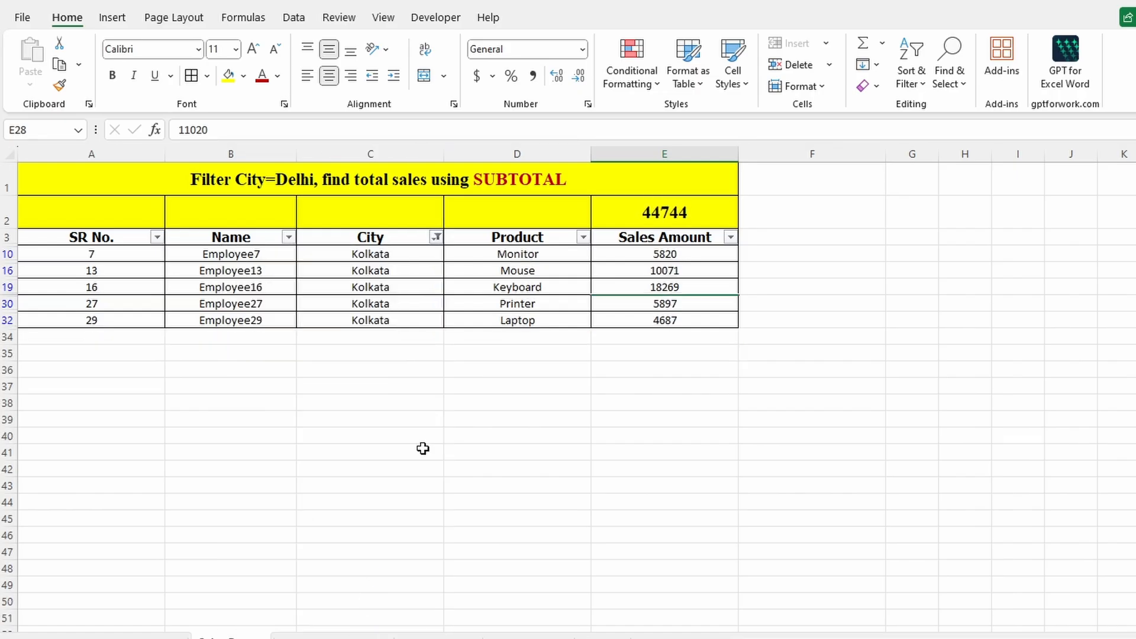
Reset the City filter to show all cities
left_click(436, 237)
left_click(309, 456)
left_click(371, 604)
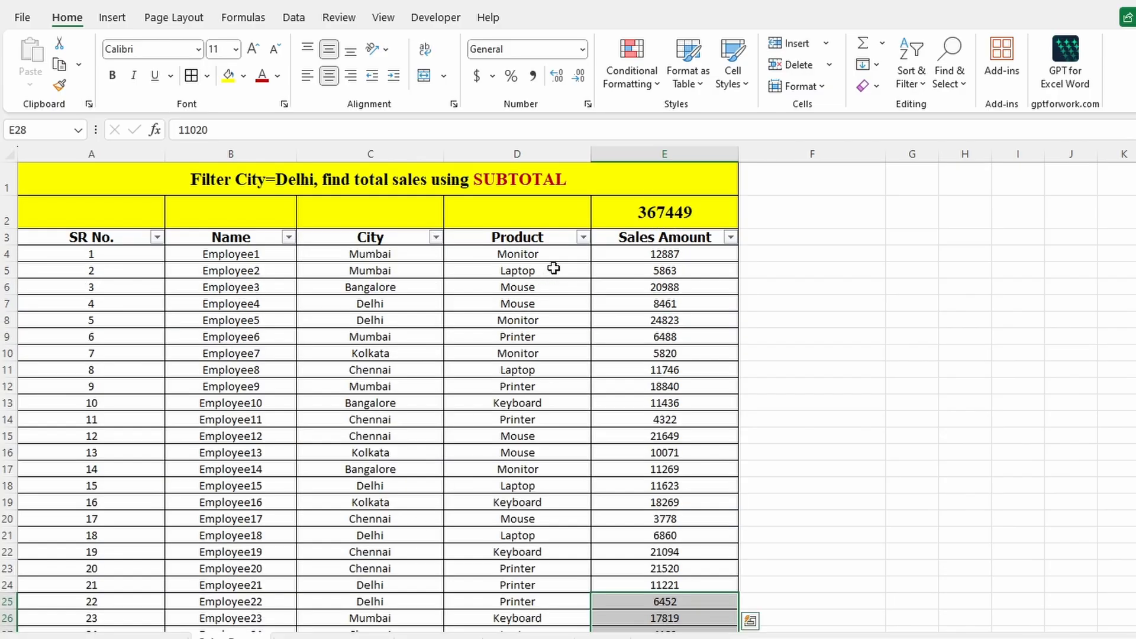
Filter the Product column to show only Monitor
left_click(557, 239)
left_click(583, 237)
left_click(441, 454)
left_click(428, 499)
left_click(518, 605)
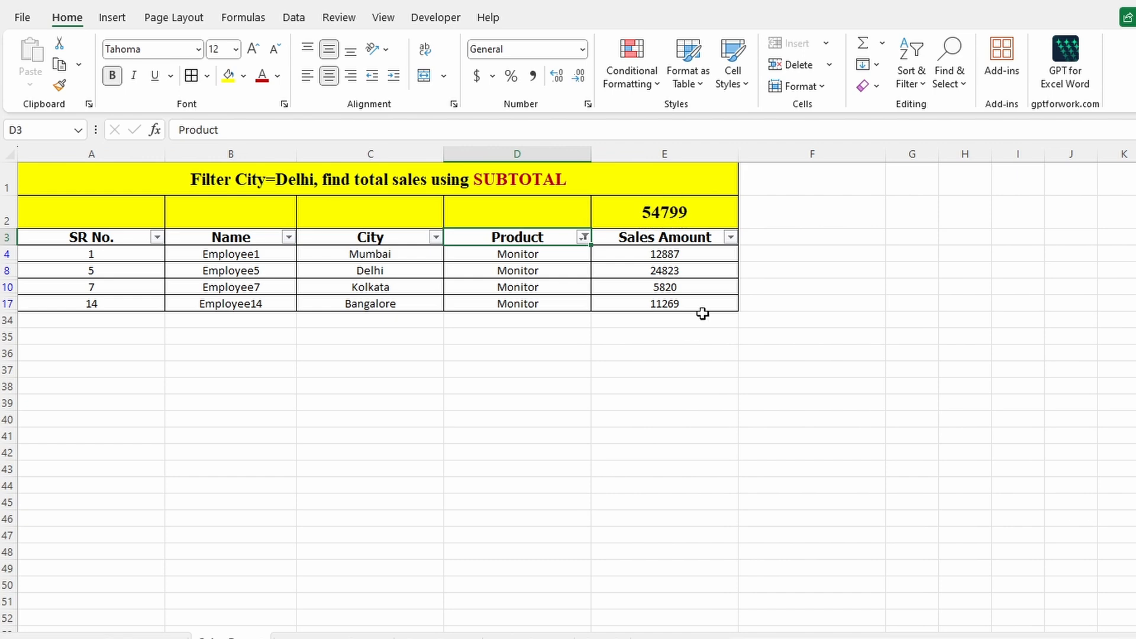
Reset the Product filter to show all products in the sales table
left_click(585, 236)
left_click(460, 454)
left_click(518, 605)
left_click(544, 314)
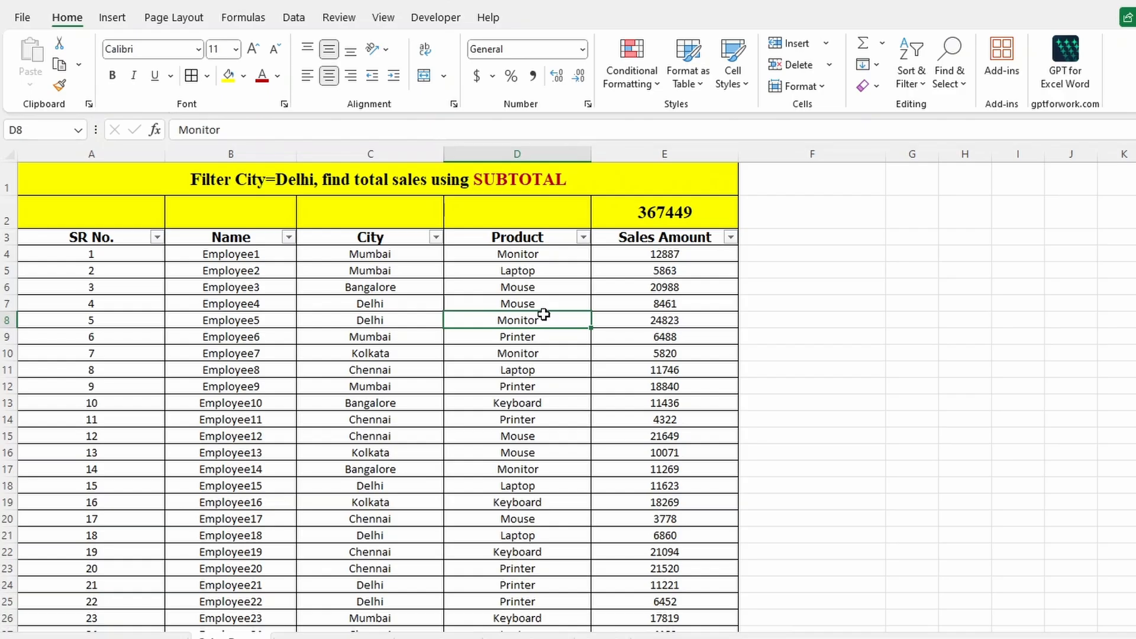
left_click(620, 388)
left_click(627, 334)
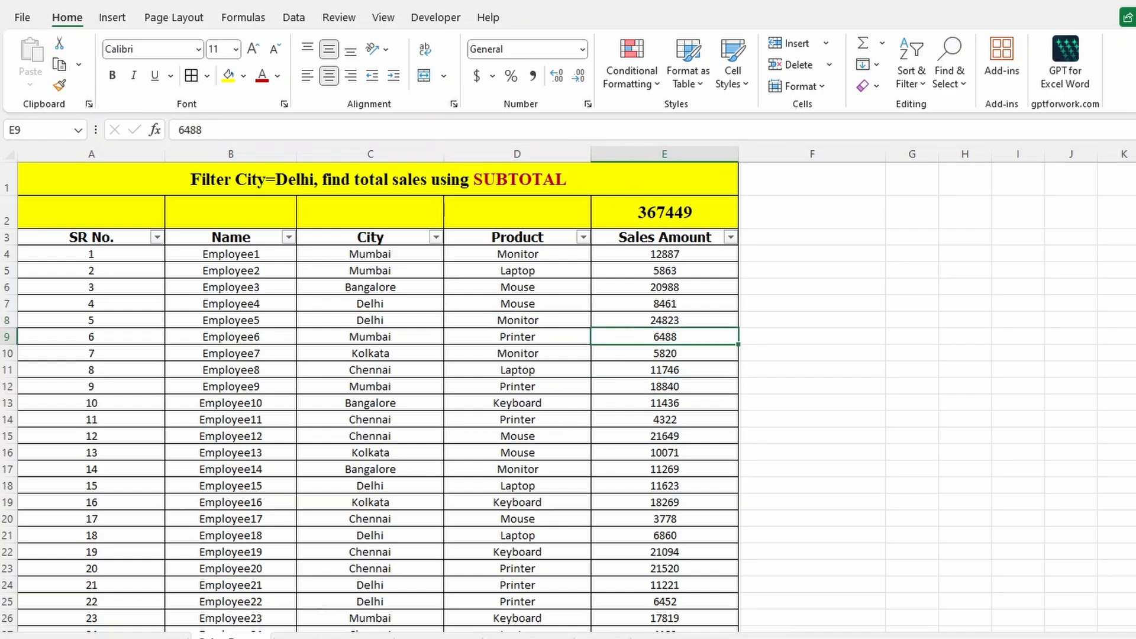
Switch to the attendance sheet for counting Present students and select the first Status entry in D3
left_click(319, 636)
scroll(473, 308, "up", 3)
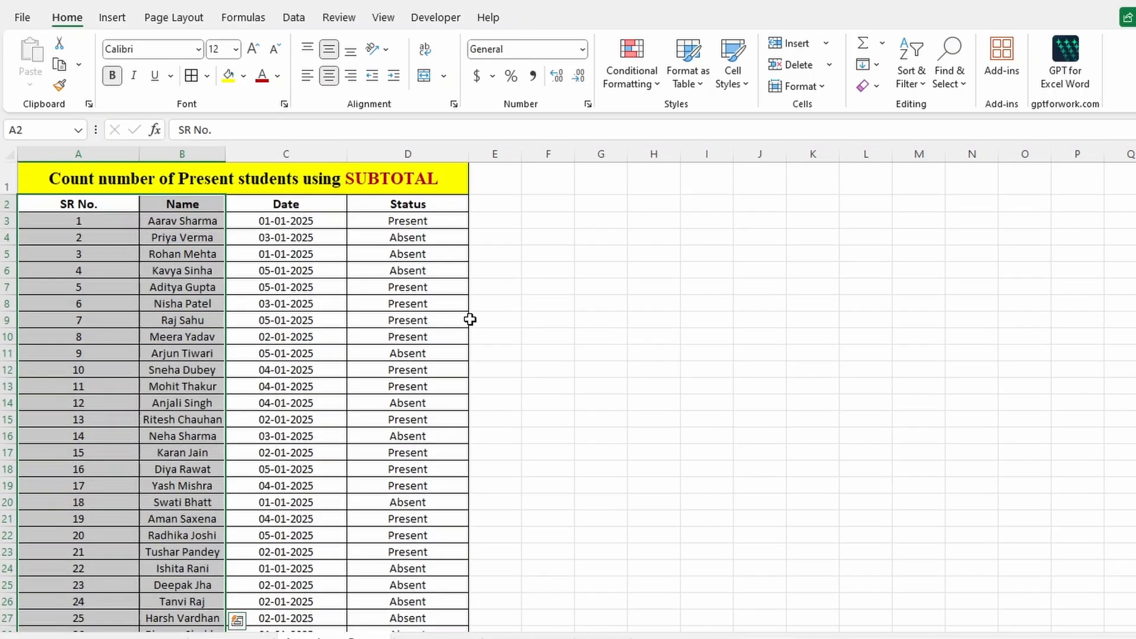
left_click(427, 220)
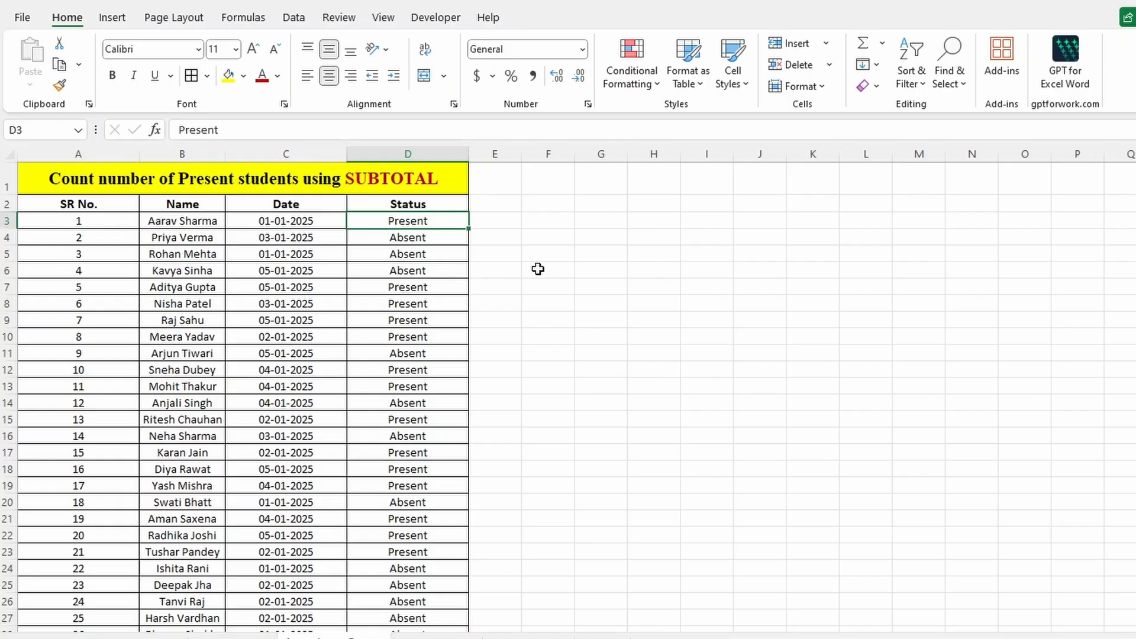
left_click(611, 203)
type("=SU")
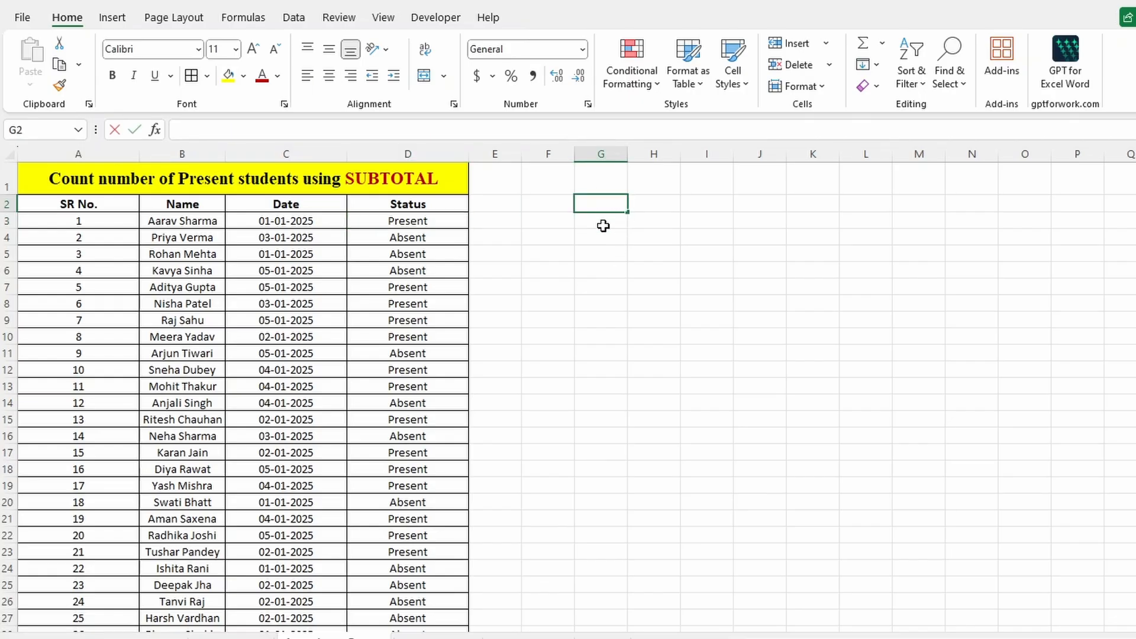
key("BackSpace")
key("BackSpace")
key("BackSpace")
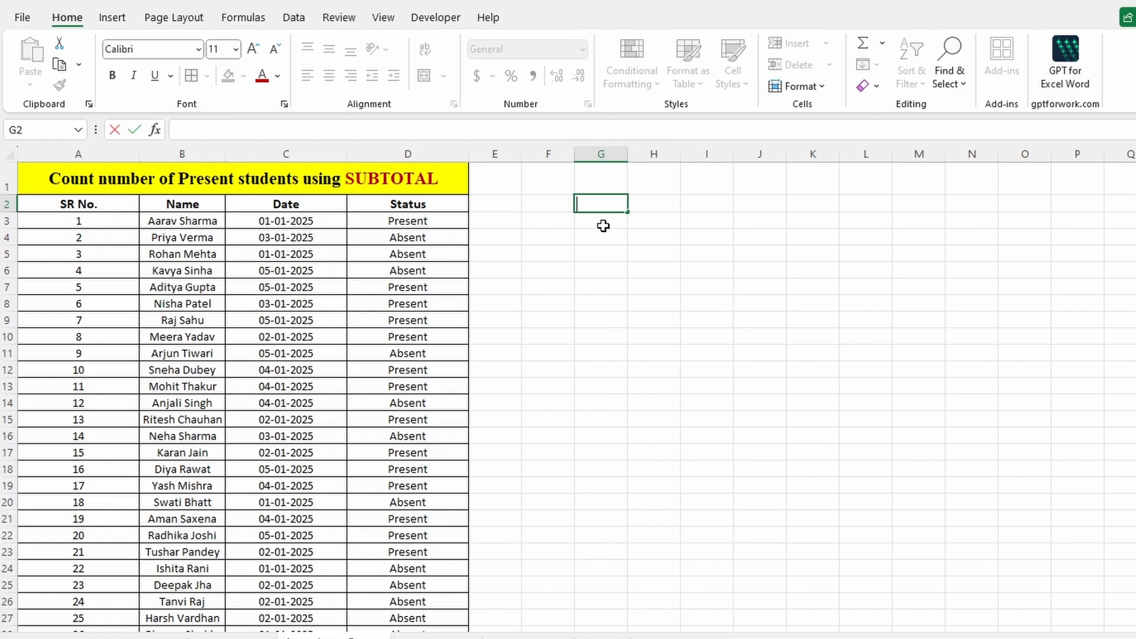
Enter =SUBTOTAL(3,D3:D32) in cell D33 below the Status column, using the COUNTA function number
scroll(452, 266, "down", 6)
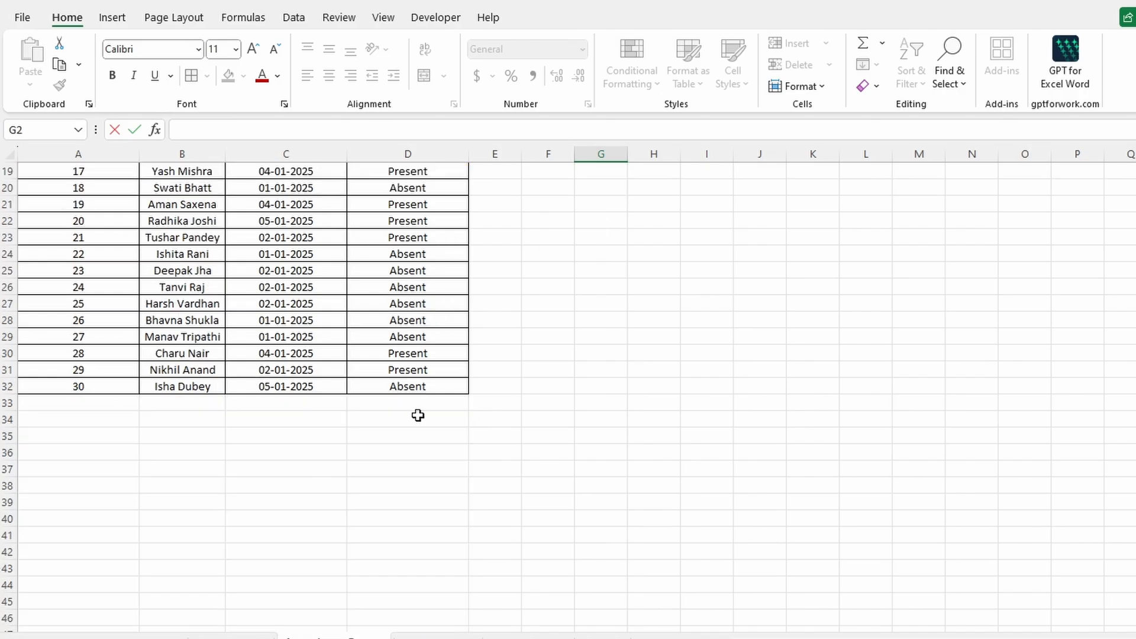
left_click(415, 408)
type("=SUBT")
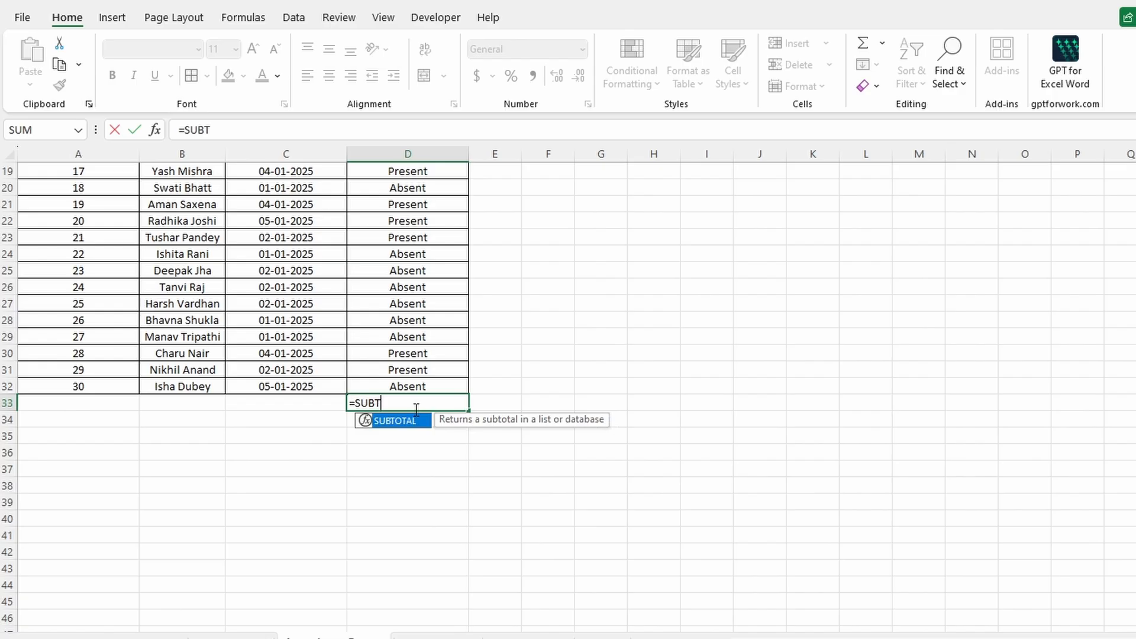
key("Tab")
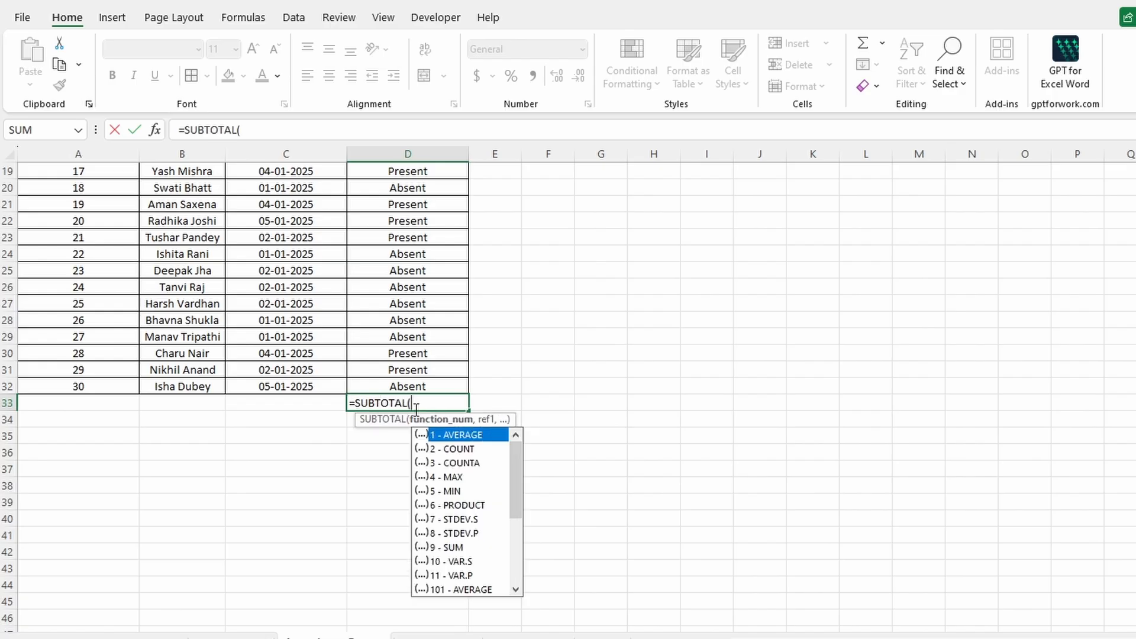
double_click(467, 463)
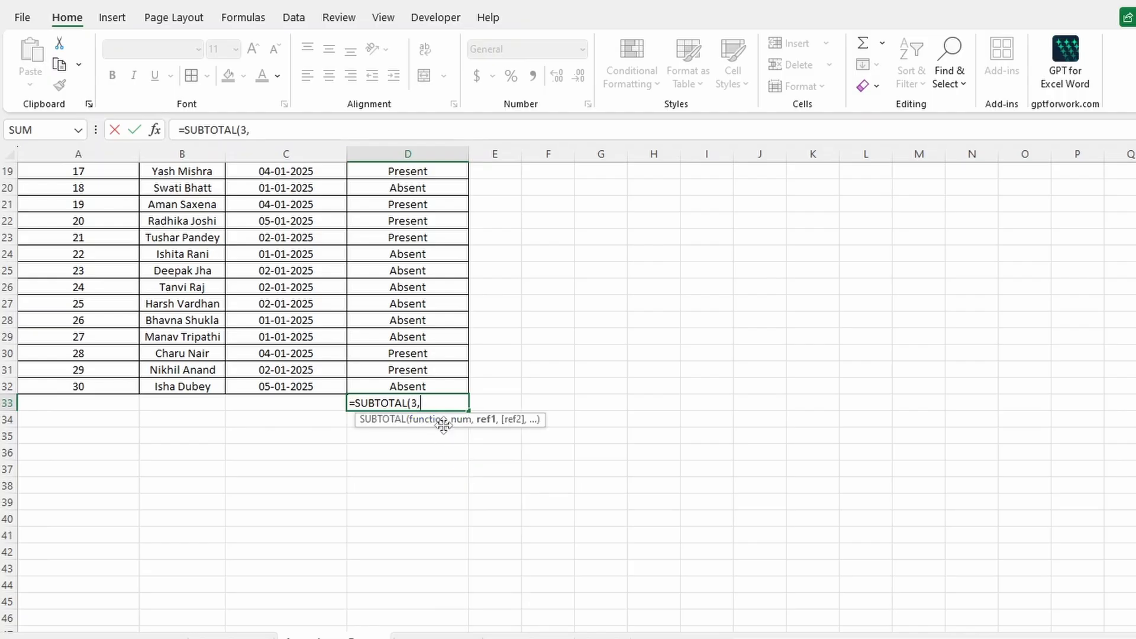
scroll(427, 271, "up", 6)
left_click_drag(428, 214, 423, 606)
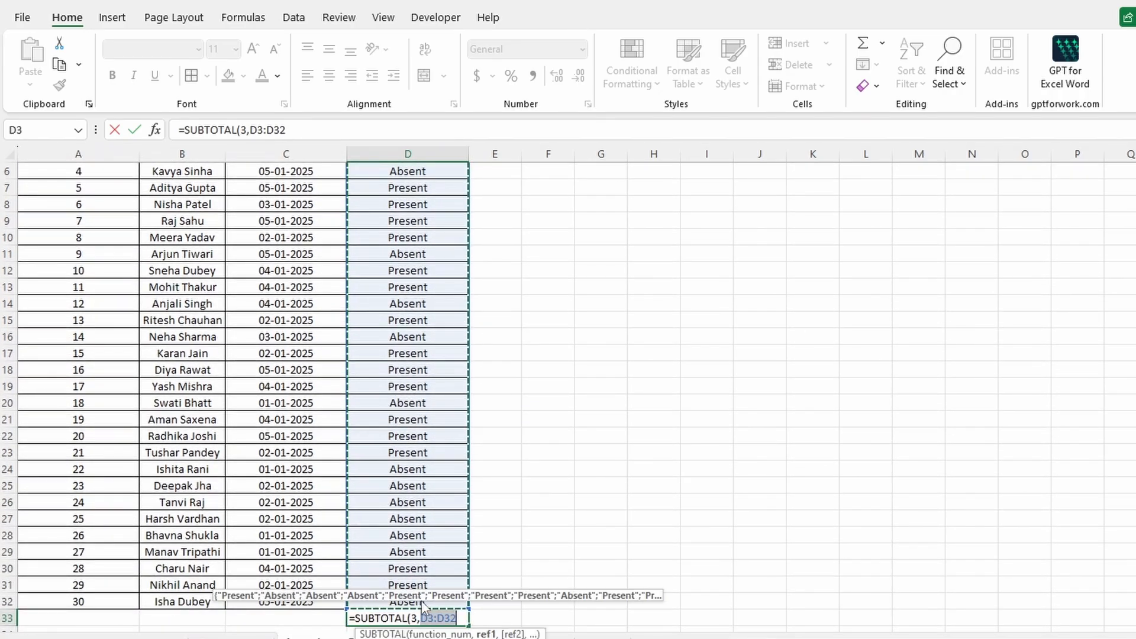
type(")")
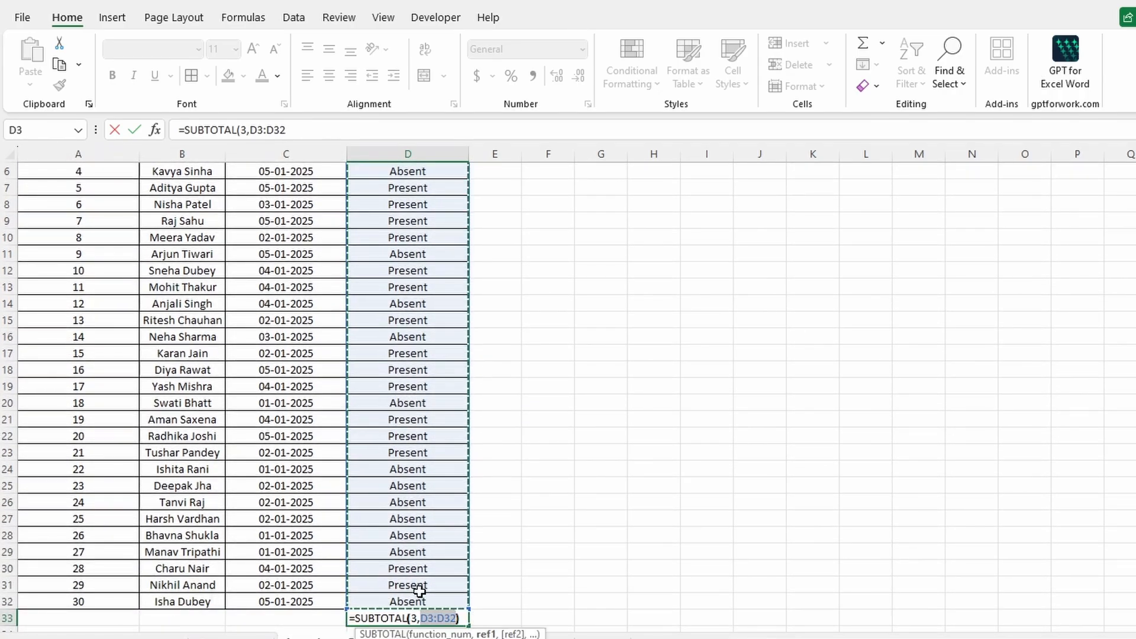
key("Return")
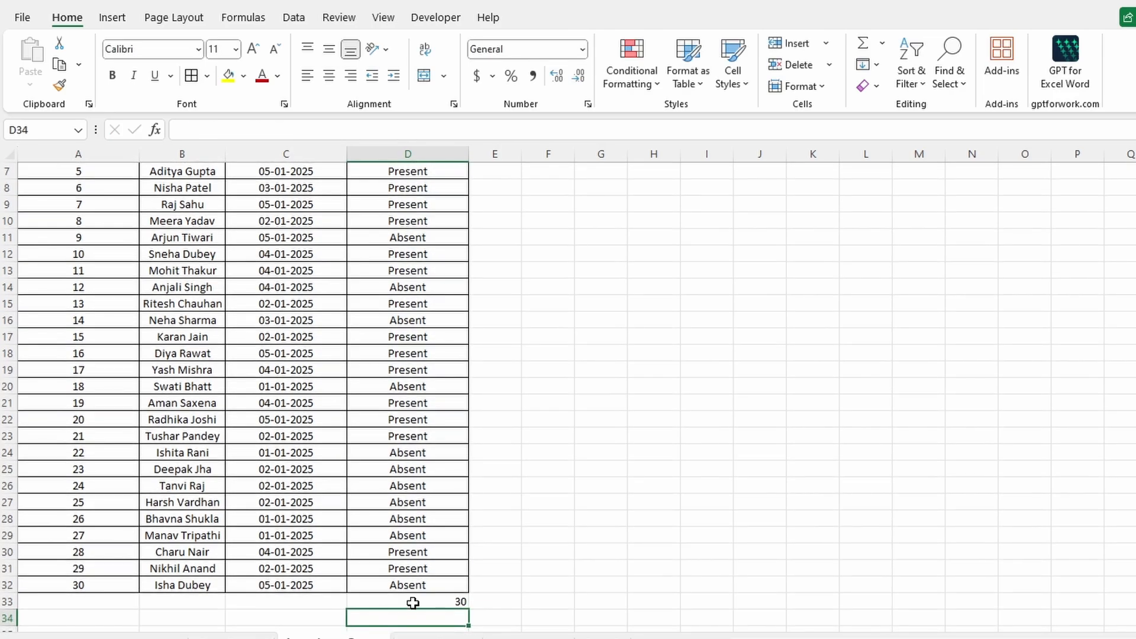
left_click(414, 602)
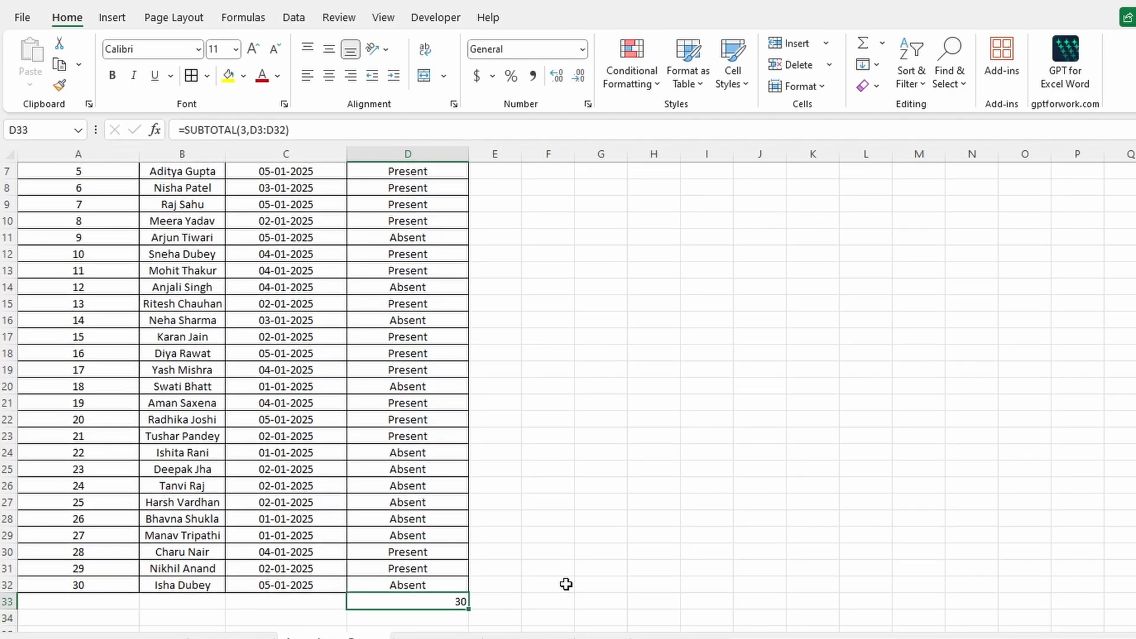
Change the Status in cell D29 to Present
left_click(410, 538)
type("Present")
key("Return")
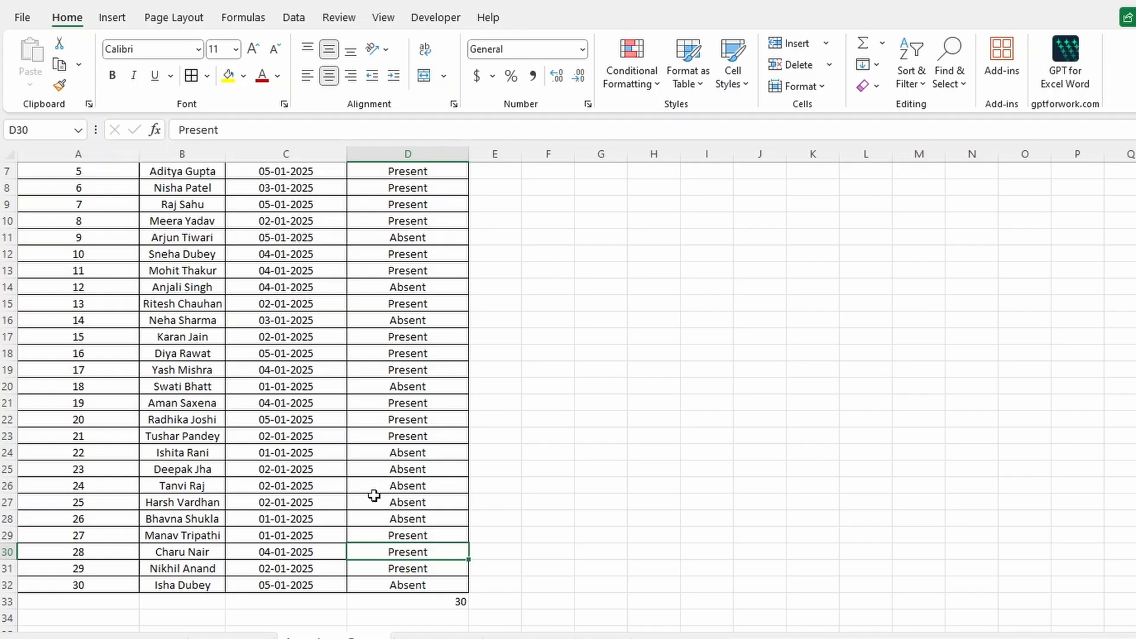
Turn on filtering for the attendance table's header row A2:D2
scroll(375, 494, "up", 2)
left_click(109, 206)
left_click_drag(108, 206, 451, 206)
left_click(920, 77)
left_click(924, 180)
Filter the Status column to show only Present students
left_click(460, 204)
left_click(343, 423)
left_click(316, 452)
left_click(403, 578)
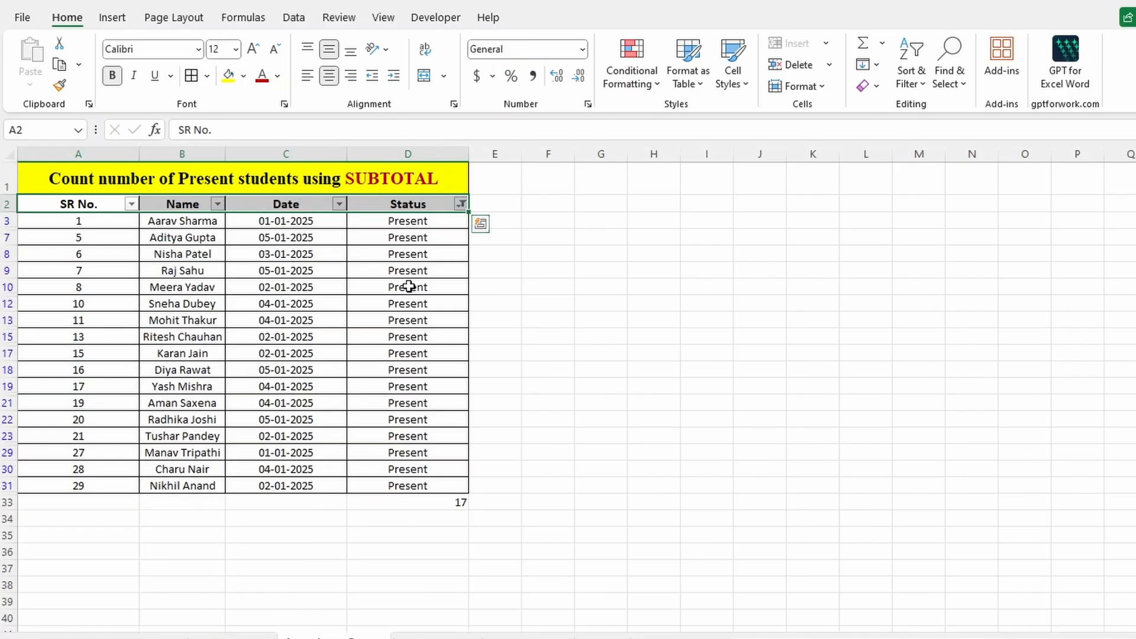
Change the attendance table's Status filter to show only Absent students
left_click(409, 501)
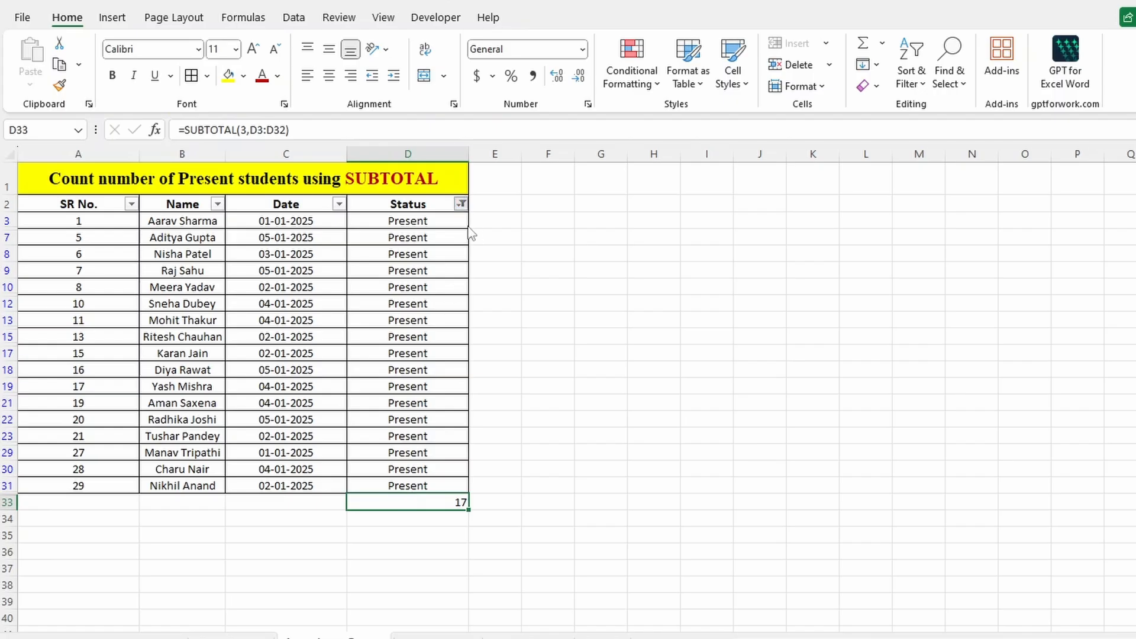
left_click(461, 203)
left_click(303, 452)
left_click(300, 436)
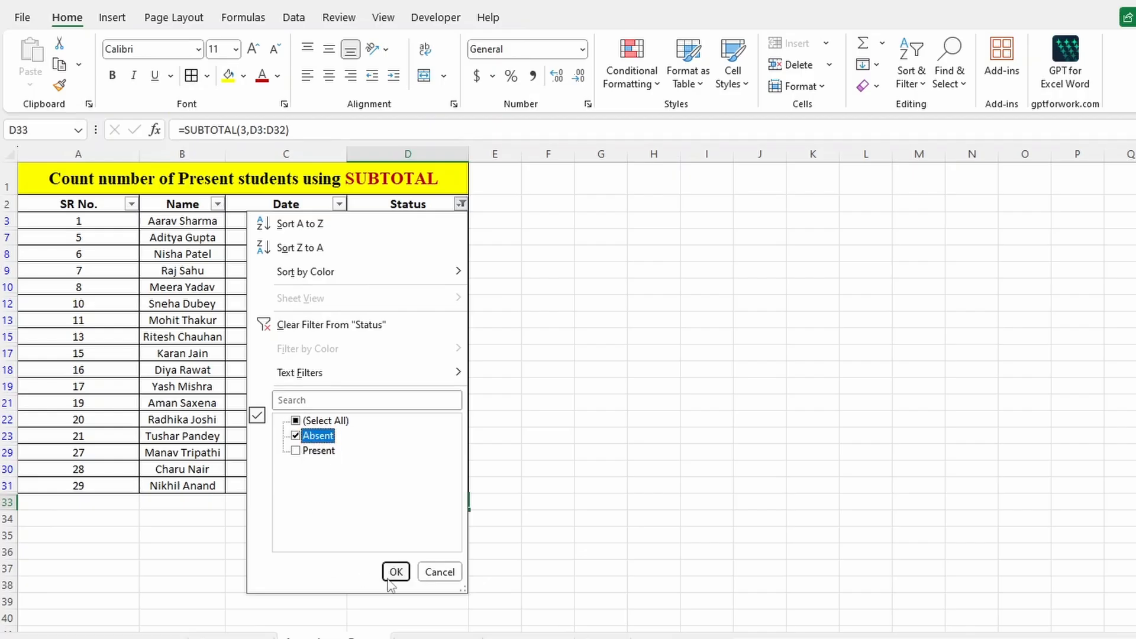
left_click(396, 572)
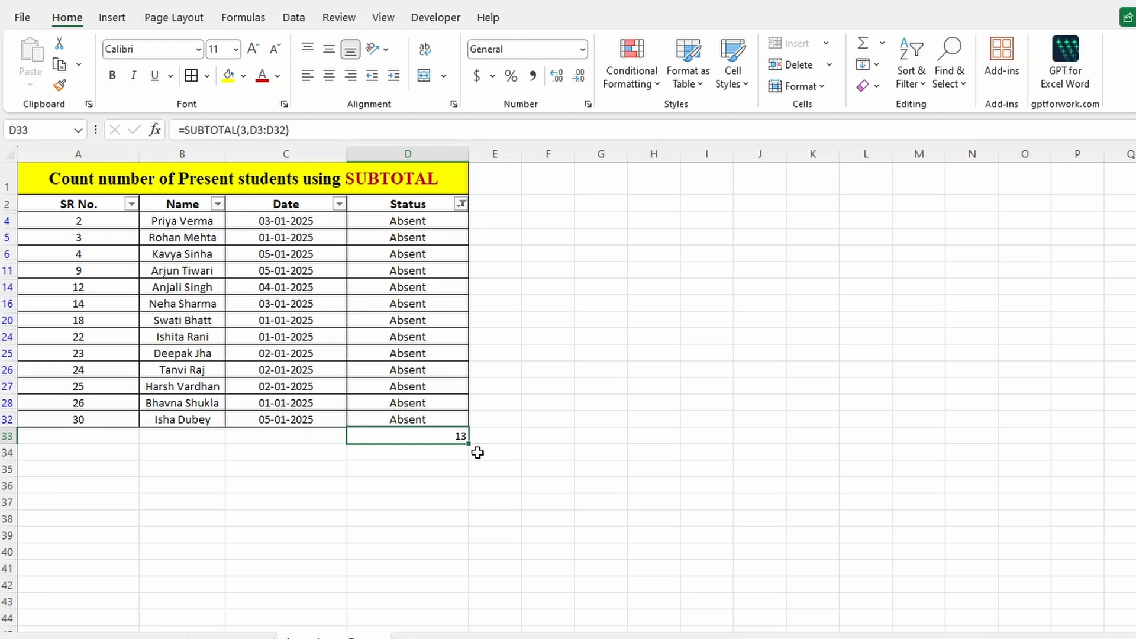
Reset the Status filter so every attendance row is included again
left_click(461, 204)
left_click(343, 423)
left_click(395, 572)
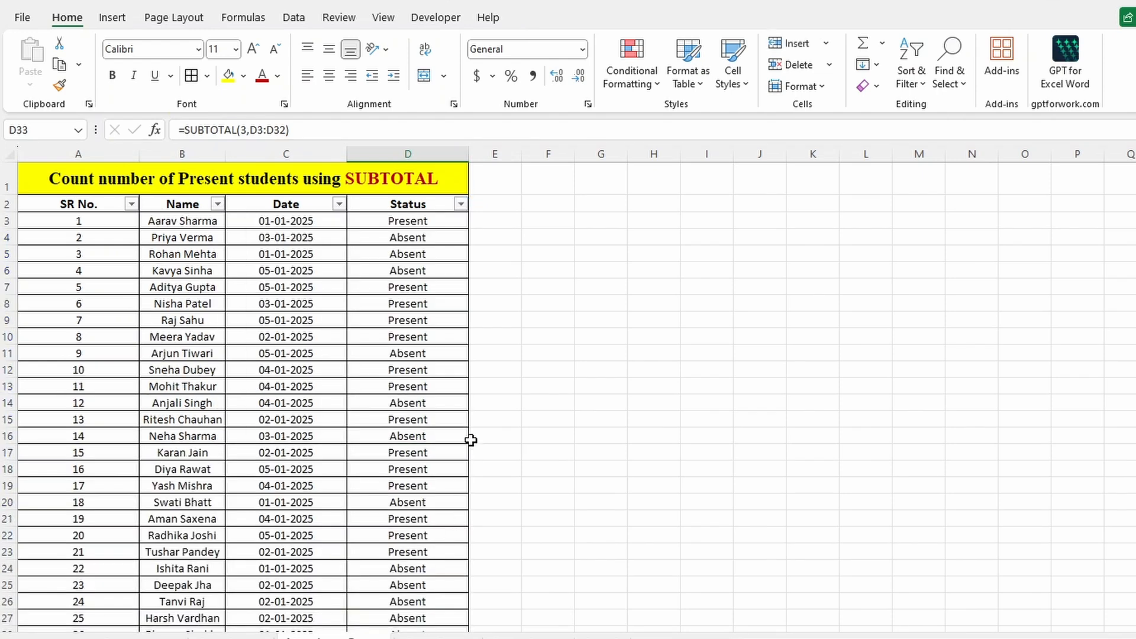
left_click_drag(383, 222, 402, 452)
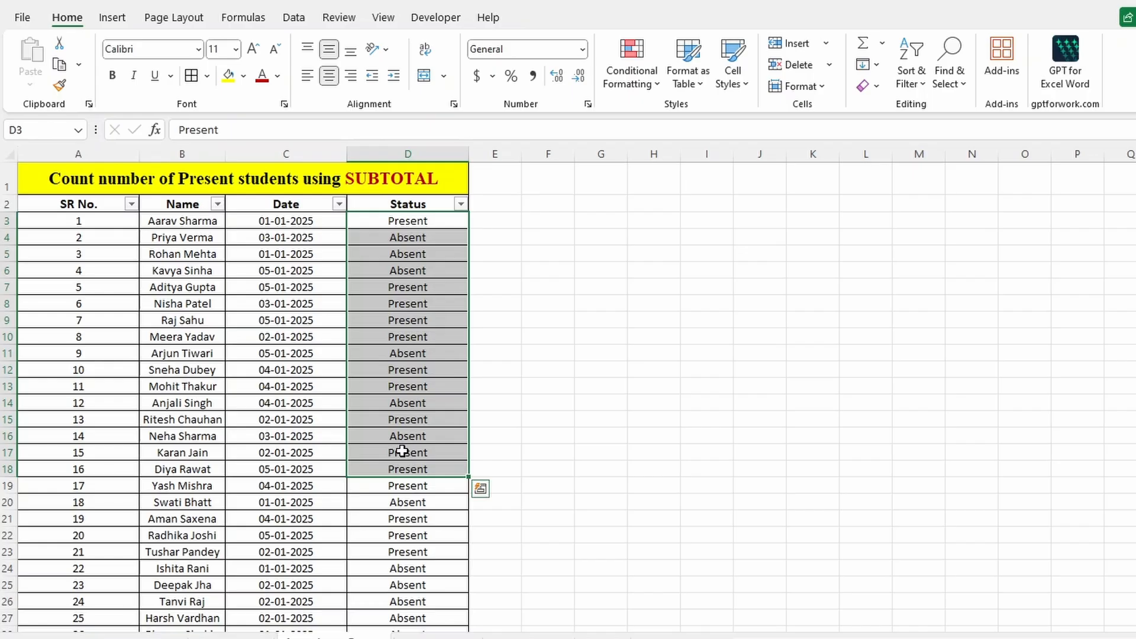
left_click(399, 531)
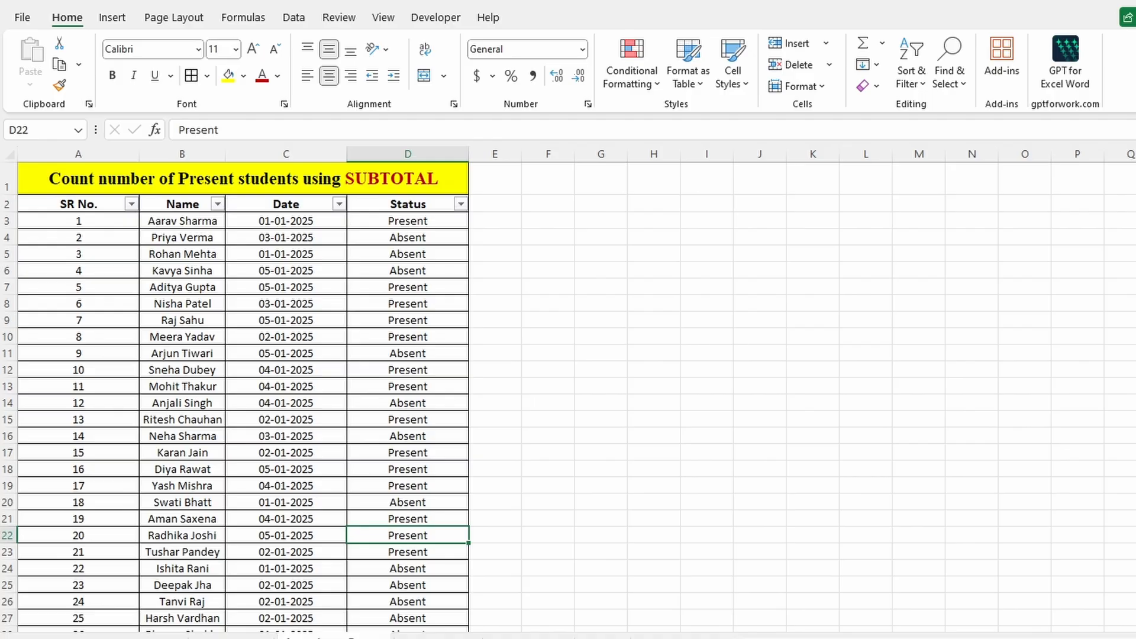
On the category stock sheet, insert an empty row between the title and the table's header row
left_click(437, 638)
left_click(401, 227)
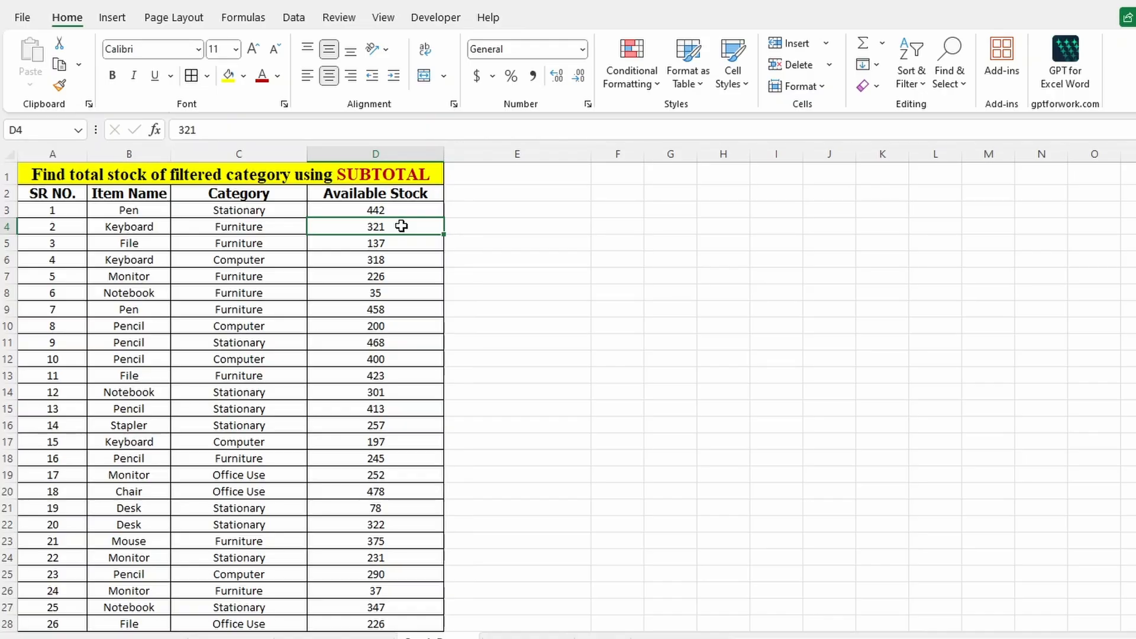
left_click(355, 249)
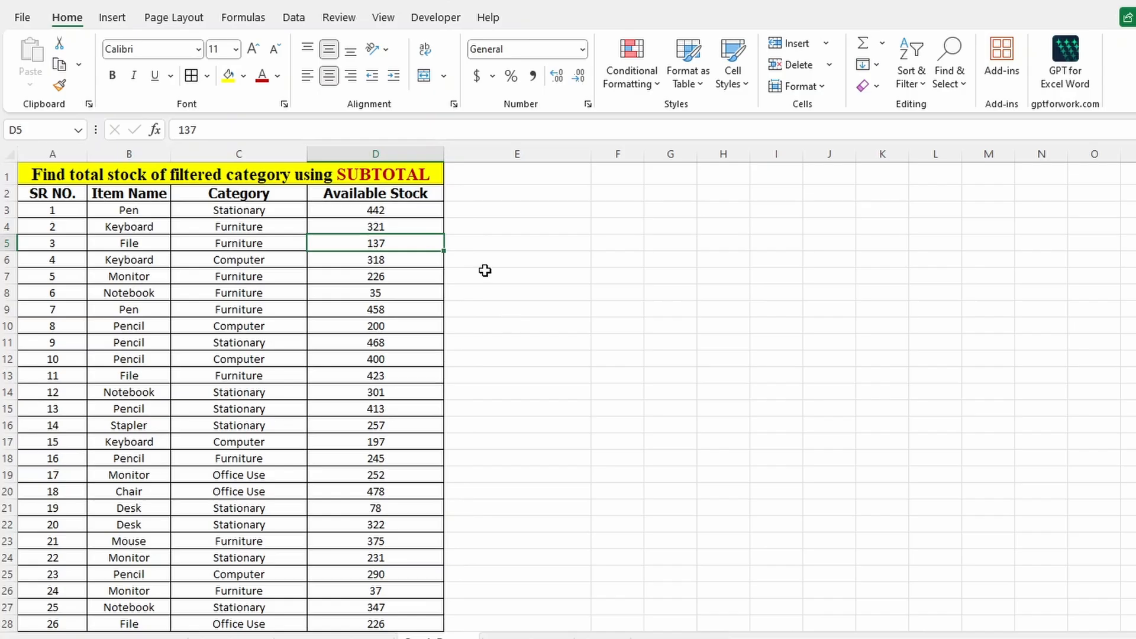
left_click(3, 194)
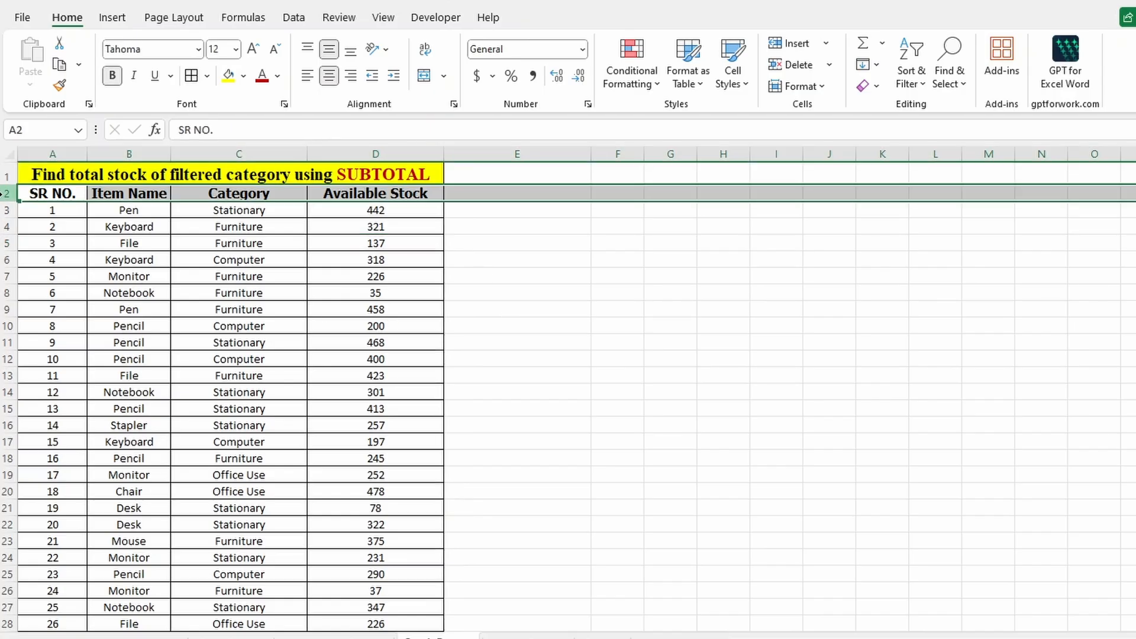
key("ctrl+shift+plus")
Enter =SUBTOTAL(9,D3:D33) in cell D2 above the Available Stock header, using the SUM function number
left_click(428, 193)
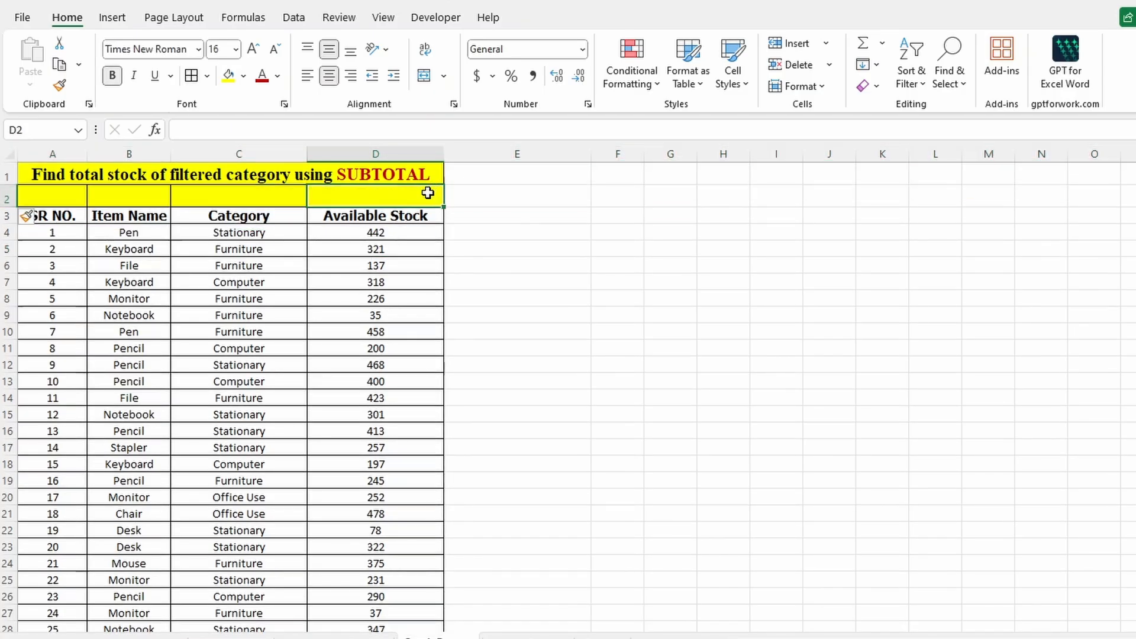
type("=SUBT")
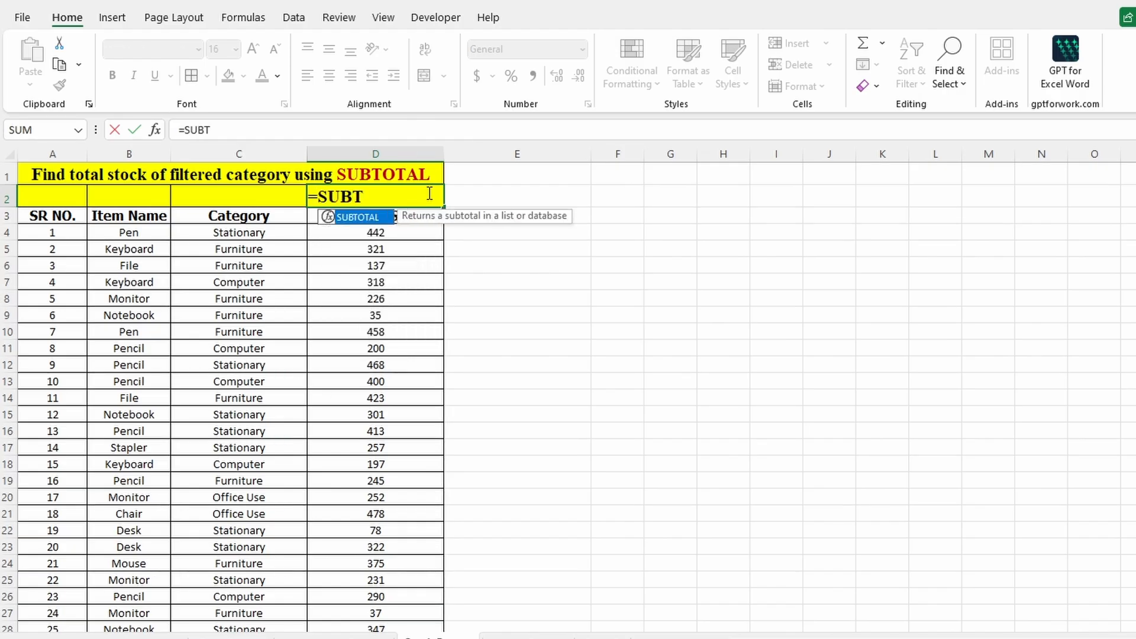
key("Tab")
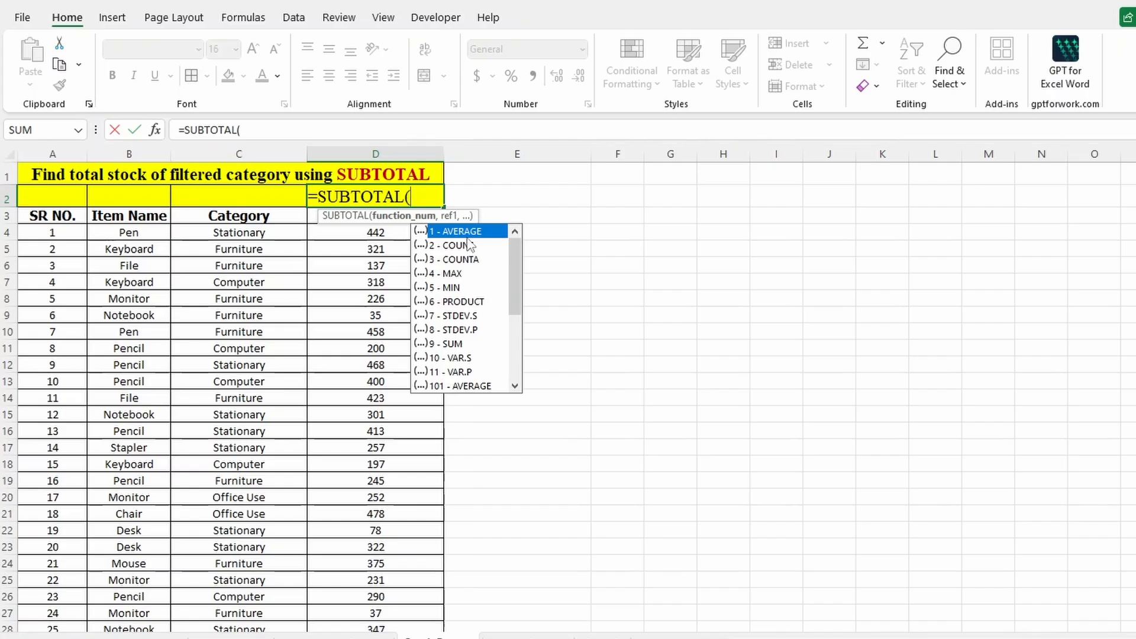
type("9,")
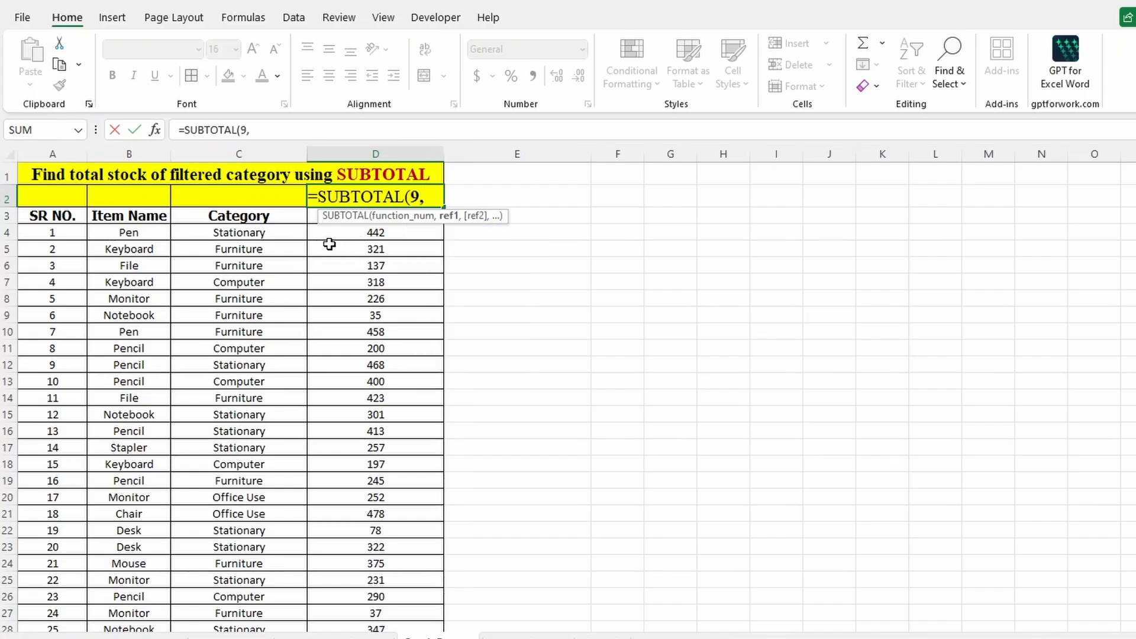
left_click_drag(309, 216, 345, 602)
scroll(360, 422, "up", 2)
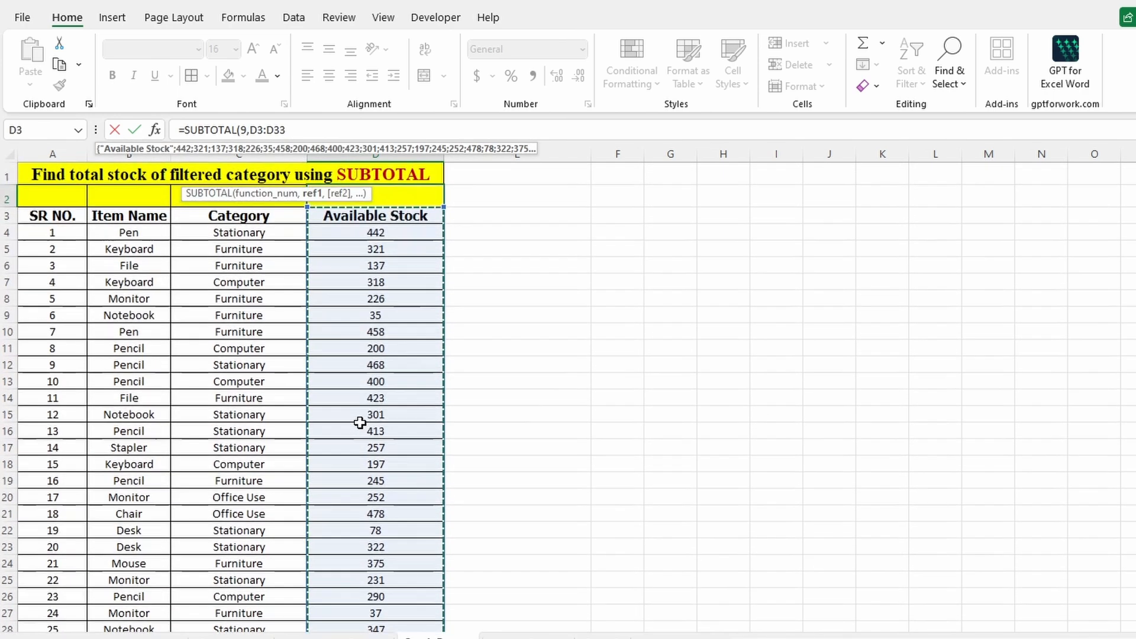
type(")")
key("Return")
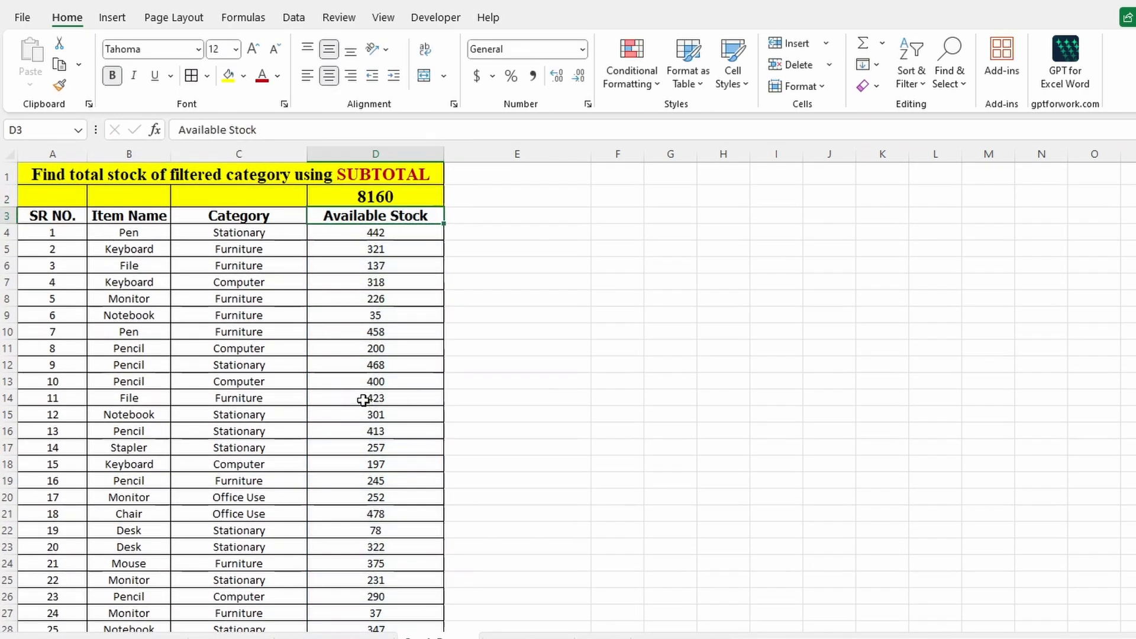
Turn on filtering for the stock table's header row A3:D3
left_click_drag(38, 216, 376, 216)
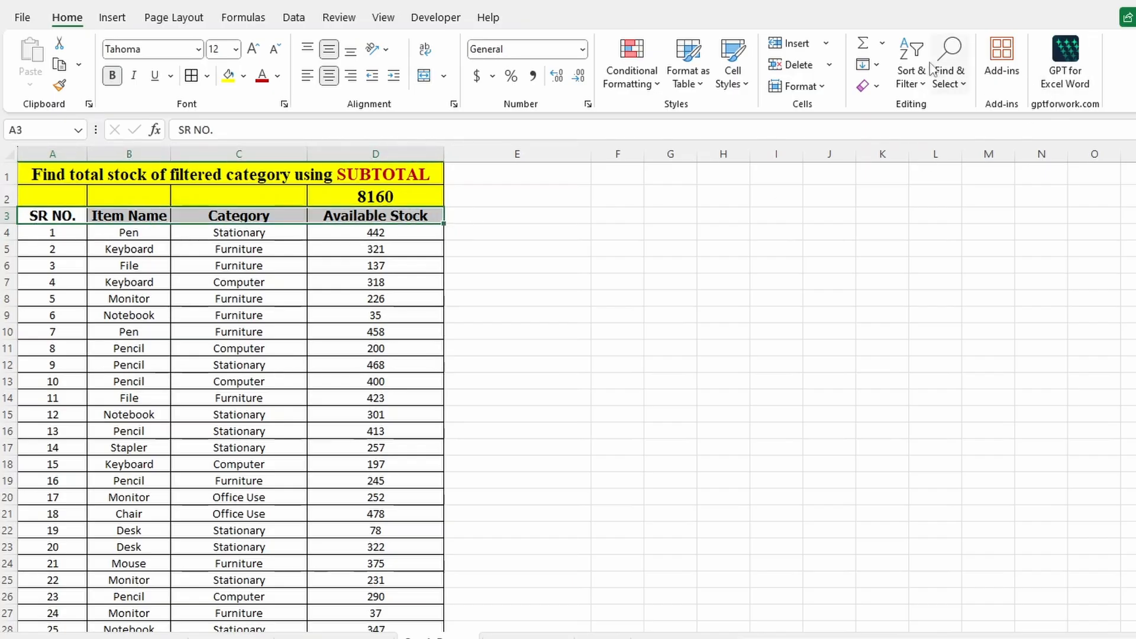
left_click(912, 77)
left_click(923, 180)
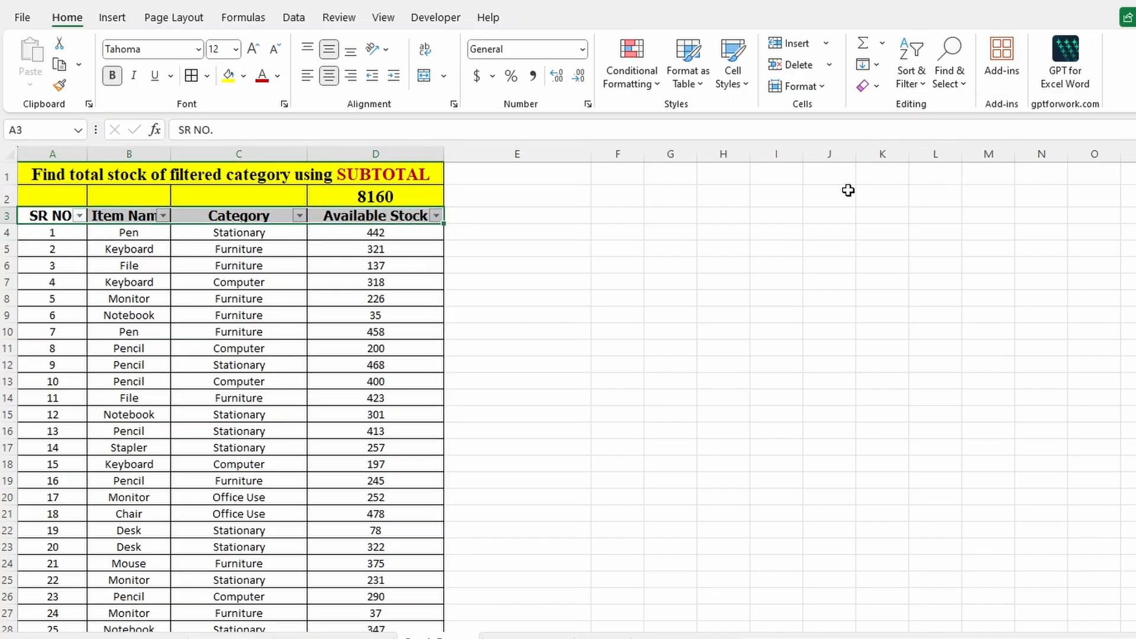
Filter the Category column to show only Computer items
left_click(299, 215)
left_click(134, 432)
left_click(146, 454)
left_click(235, 583)
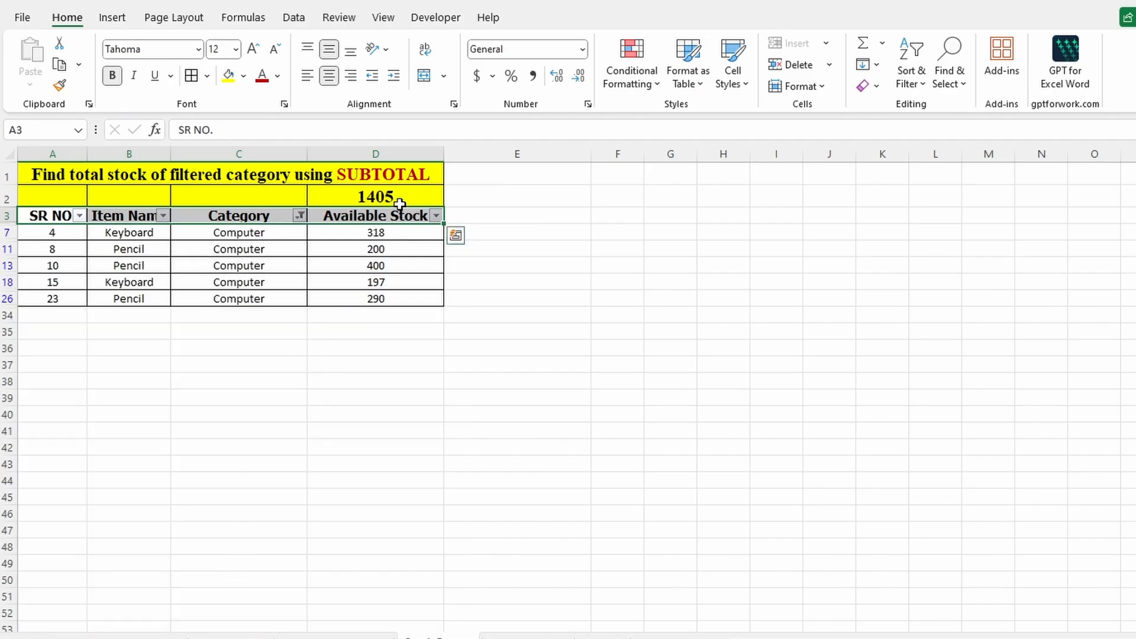
Change the Category filter to show only Furniture items
left_click(300, 215)
left_click(169, 463)
left_click(161, 447)
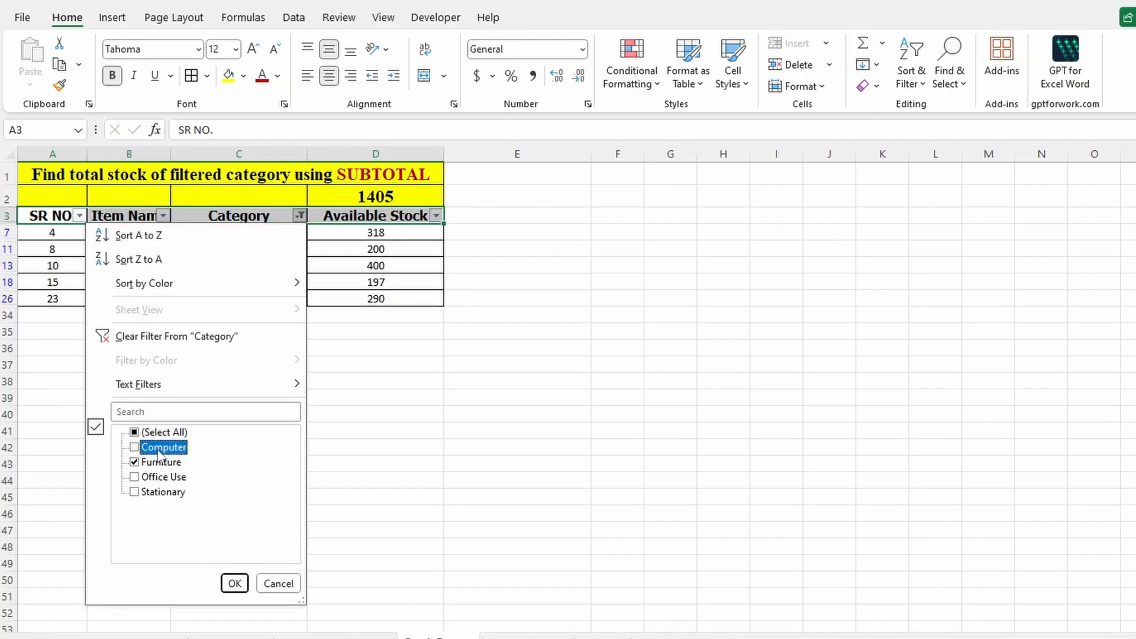
left_click(235, 584)
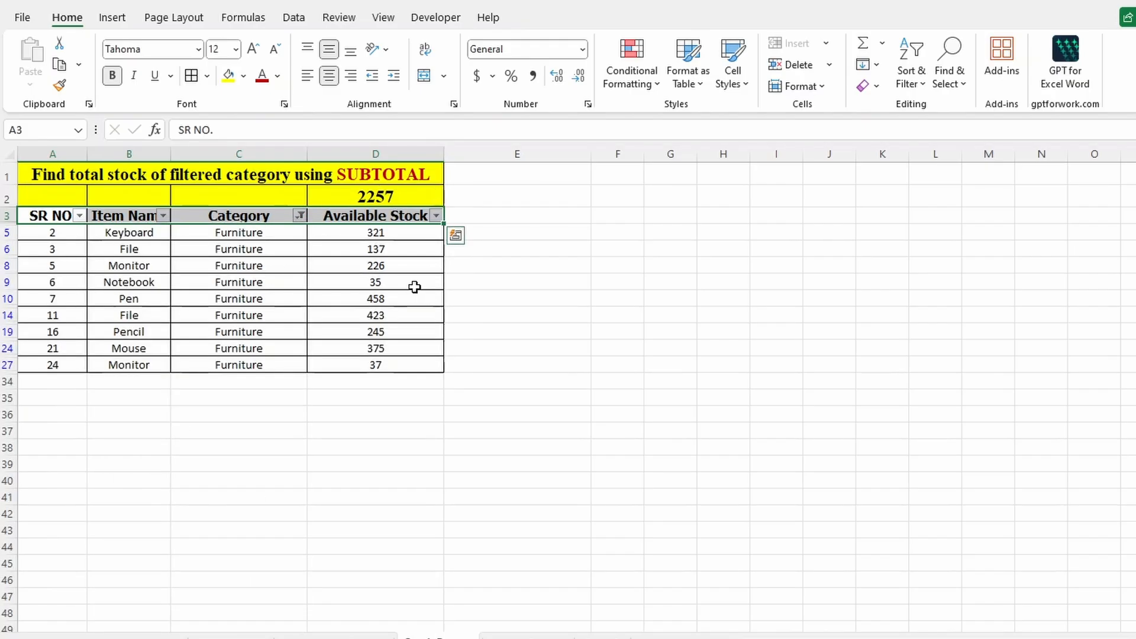
Change the Category filter to show only Office Use items
left_click(375, 282)
left_click(300, 216)
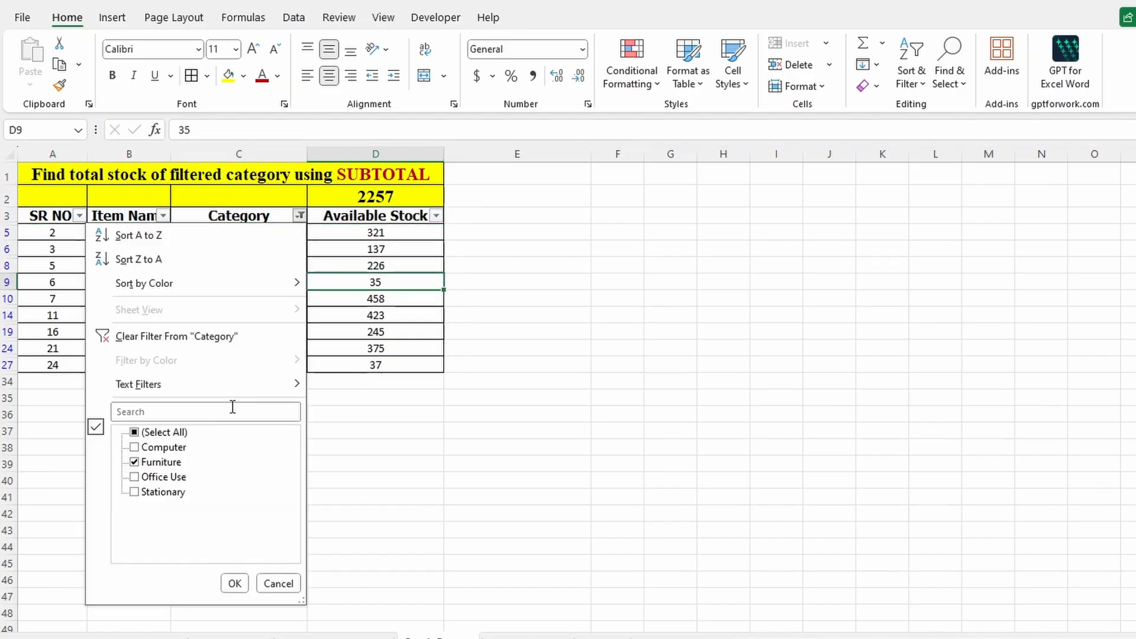
left_click(161, 462)
left_click(163, 477)
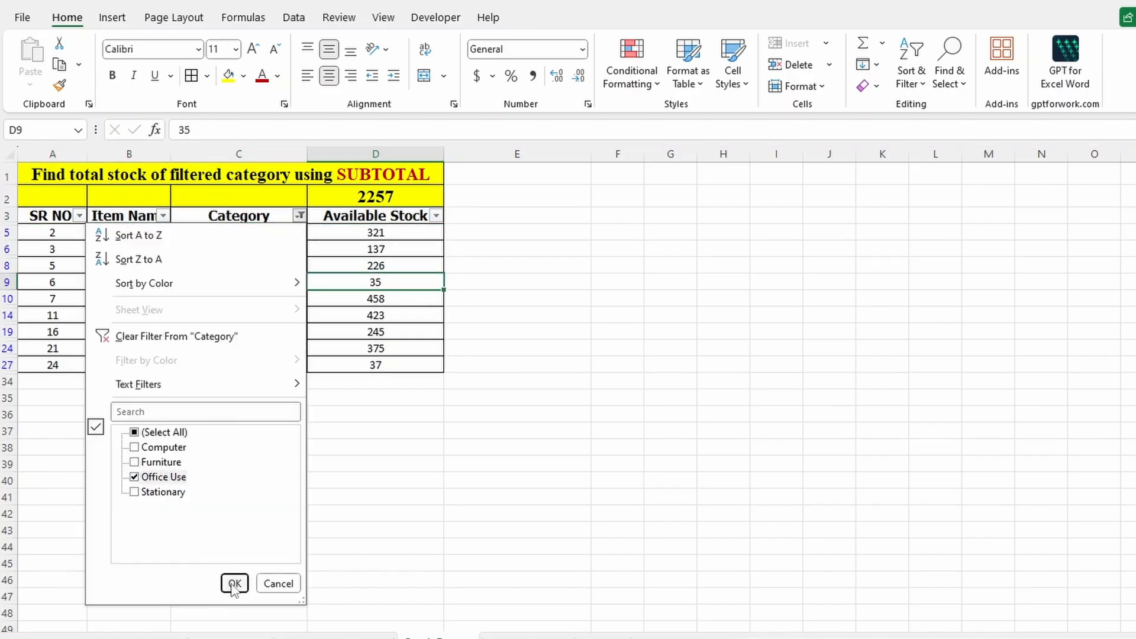
left_click(234, 583)
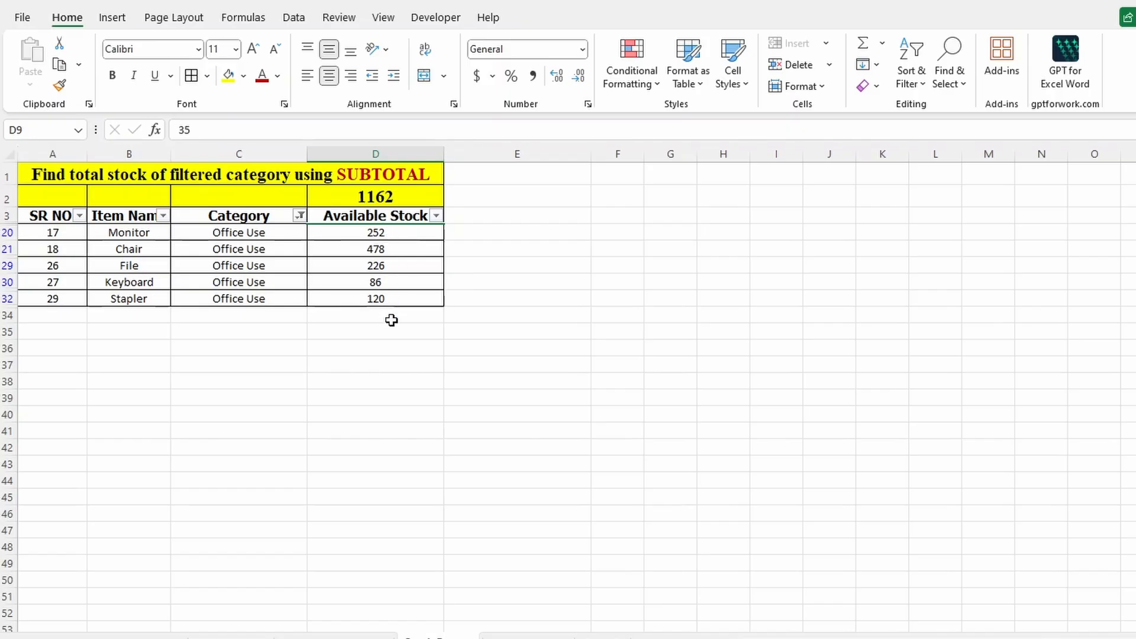
Reset the Category filter so all stock items are included again
left_click(300, 216)
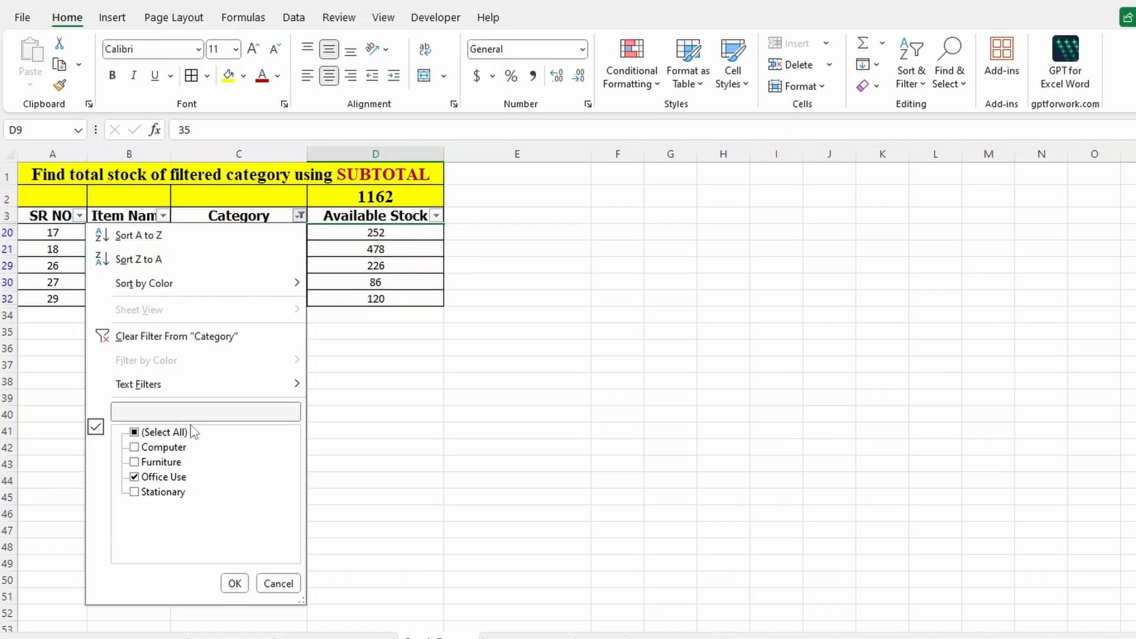
left_click(145, 437)
left_click(234, 583)
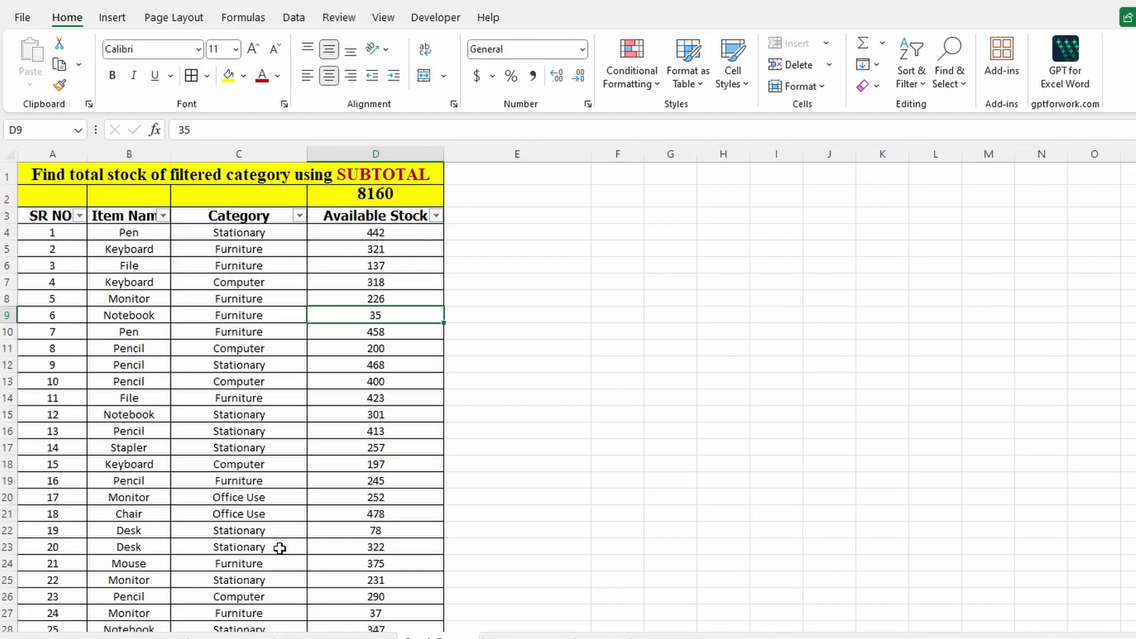
left_click(346, 247)
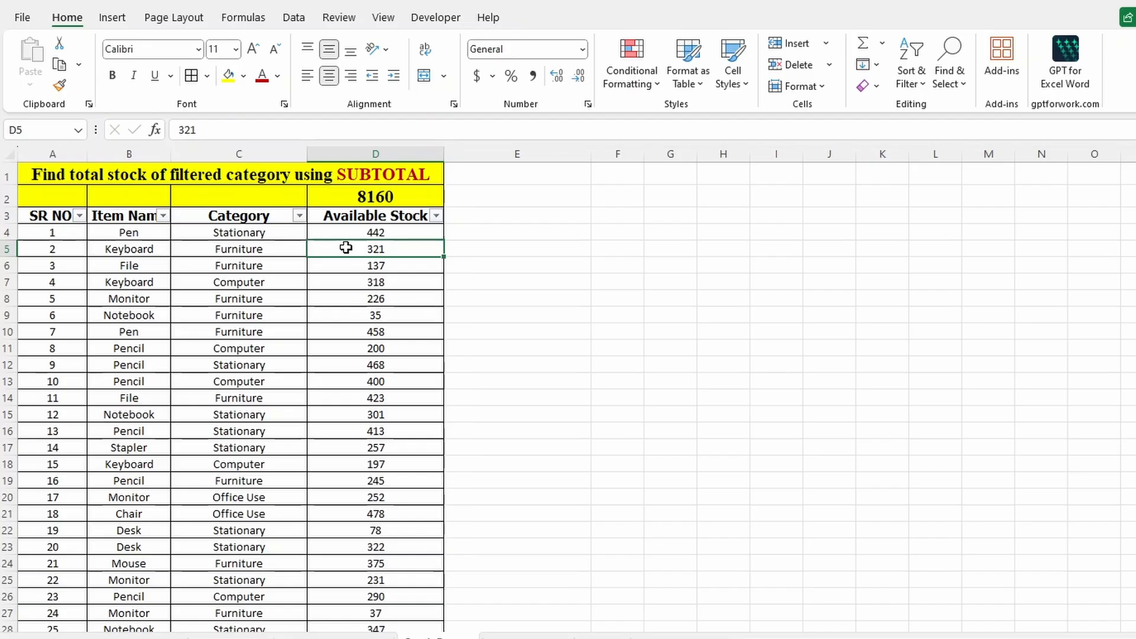
key("Down")
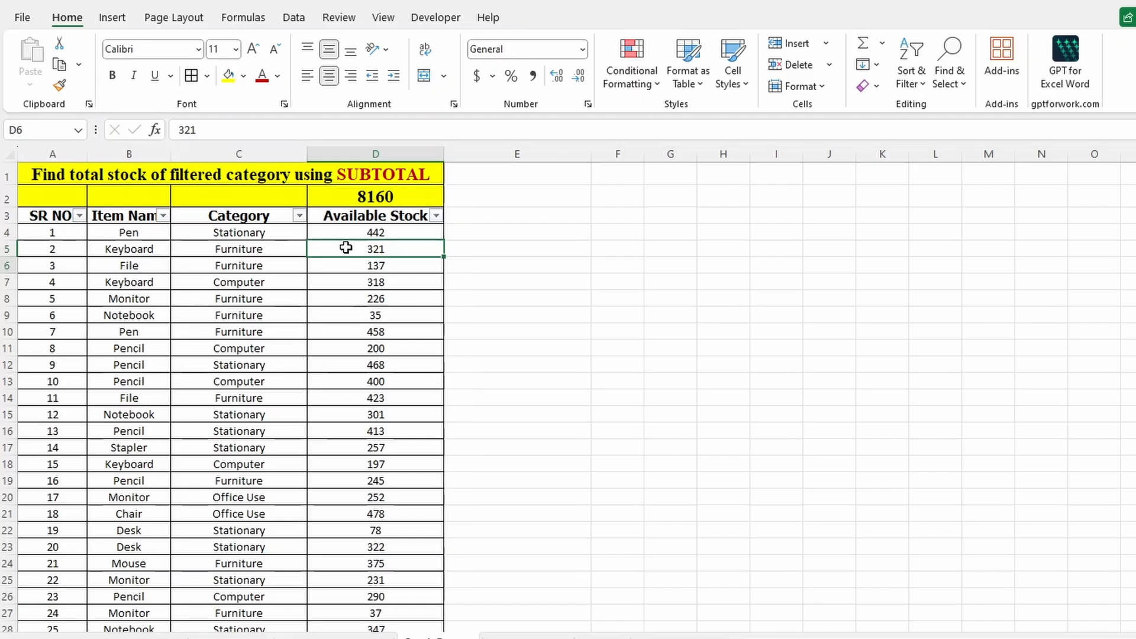
key("Down")
key("Down")
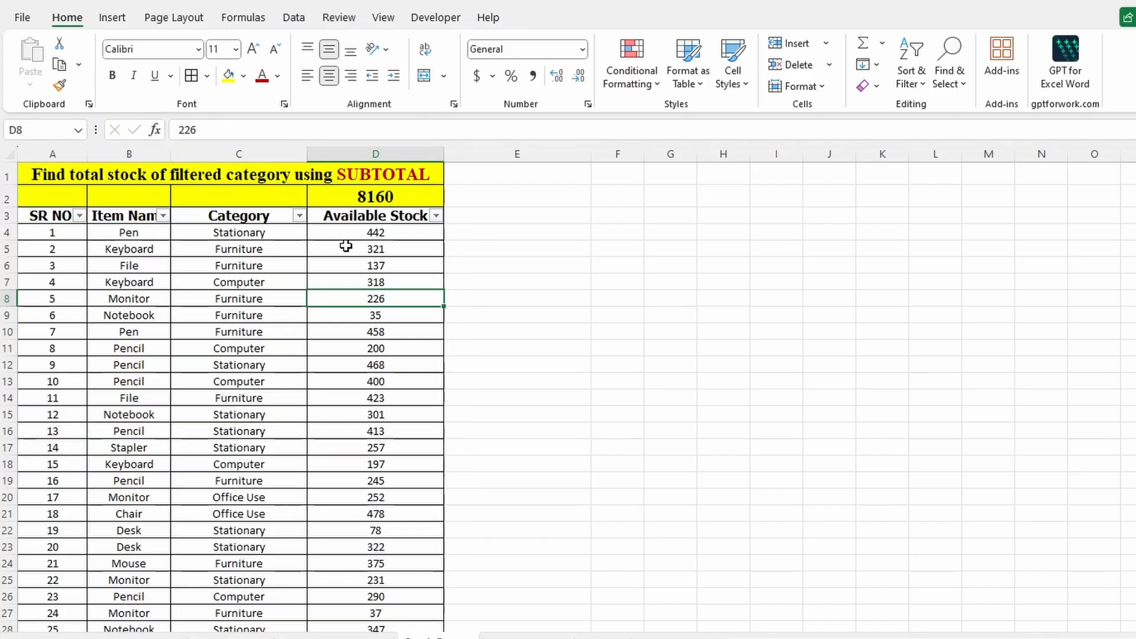
On the student marks sheet, enter =SUBTOTAL(1,E2:E32) in cell E33 below the Marks column, using the AVERAGE function number
left_click(515, 637)
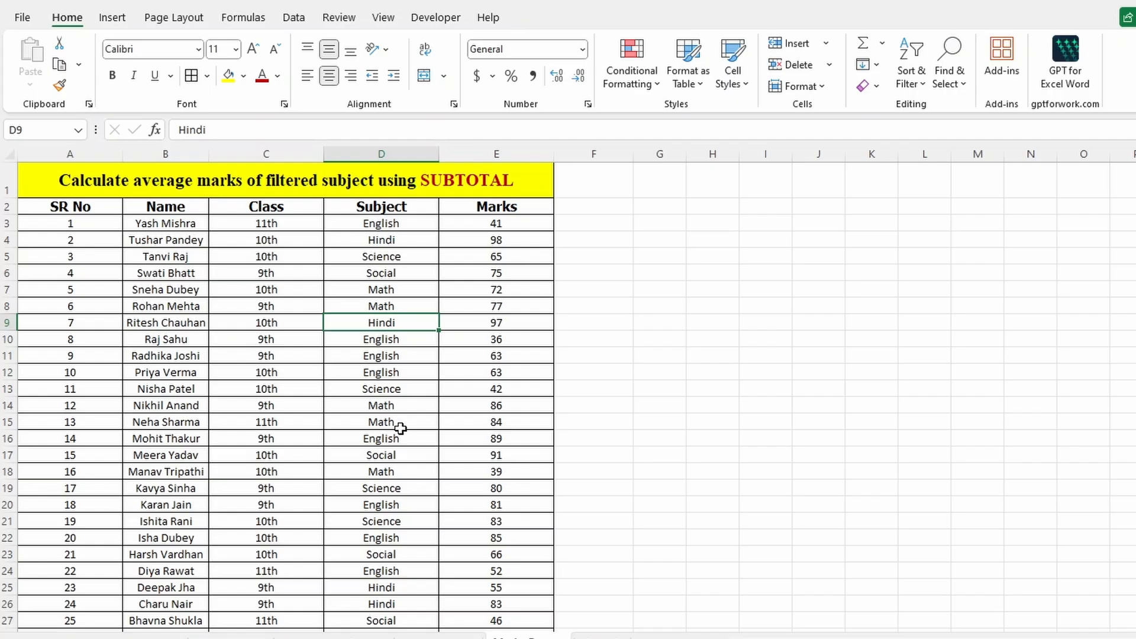
scroll(455, 396, "down", 6)
left_click(525, 406)
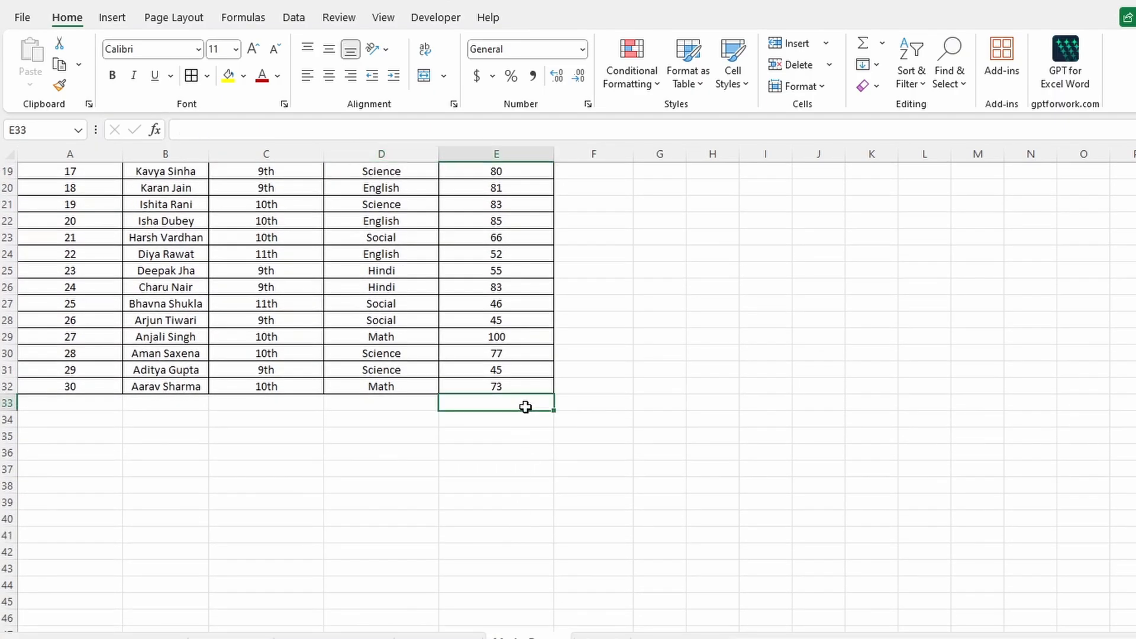
type("=SUBT")
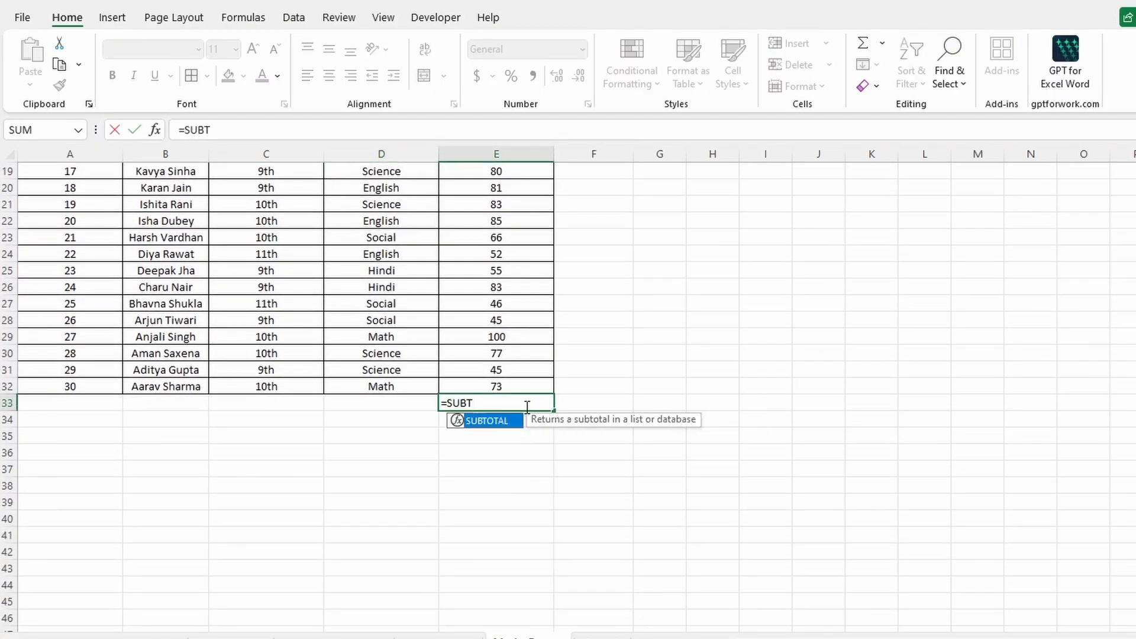
key("Tab")
type("1,")
scroll(526, 406, "up", 6)
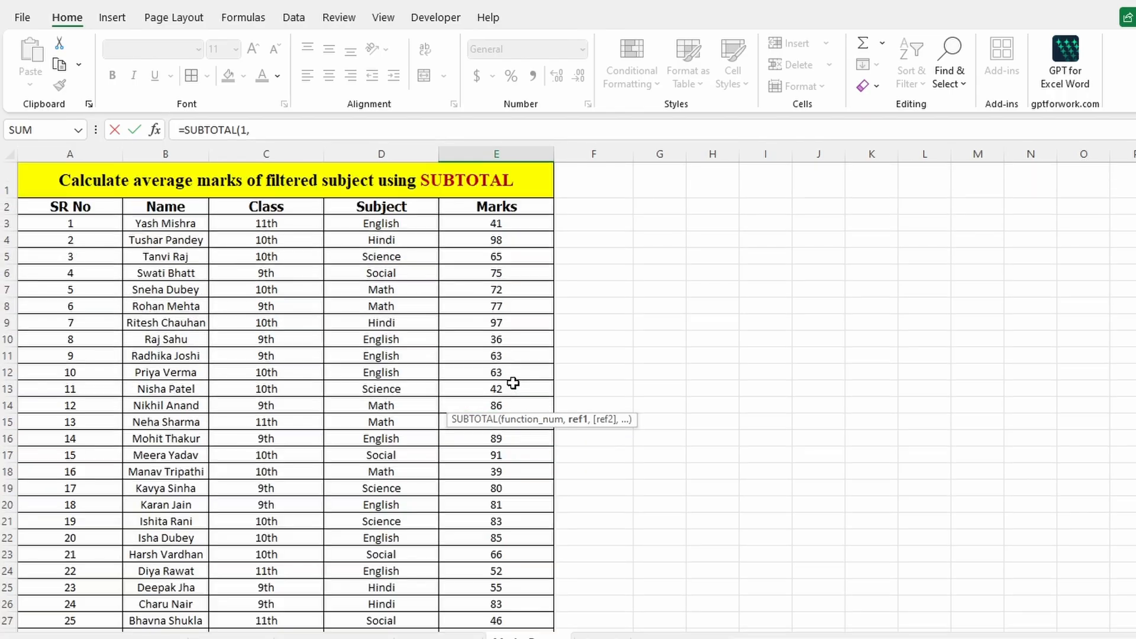
left_click_drag(496, 206, 493, 603)
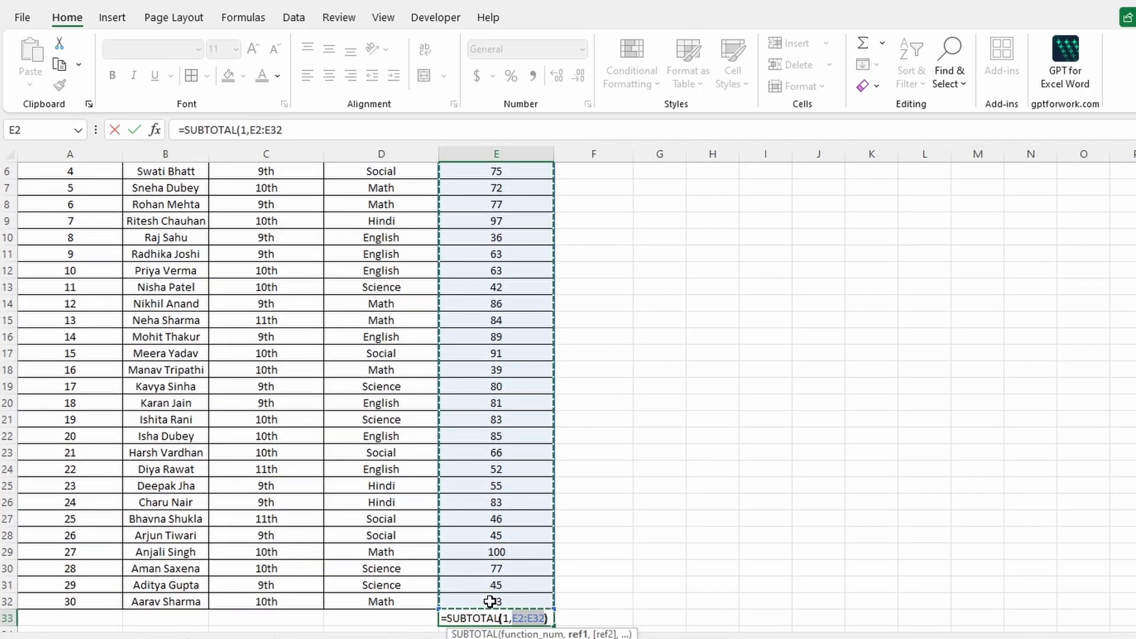
key("Return")
Add filters to the SR No, Name, Class, Subject and Marks headers in A2:E2
scroll(459, 456, "up", 2)
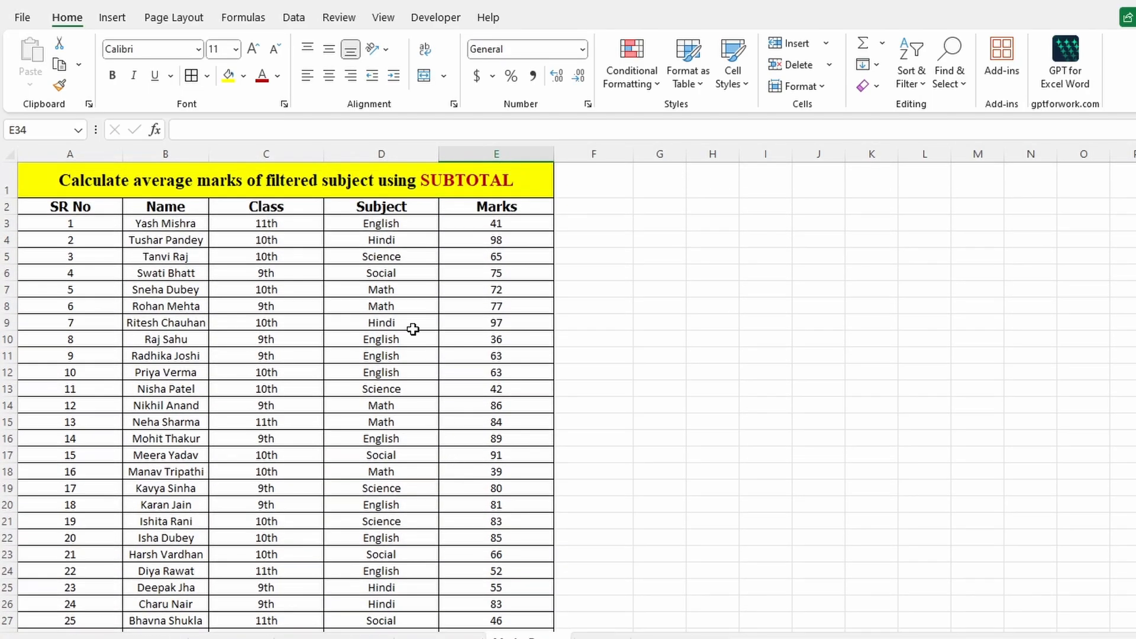
left_click_drag(92, 208, 466, 210)
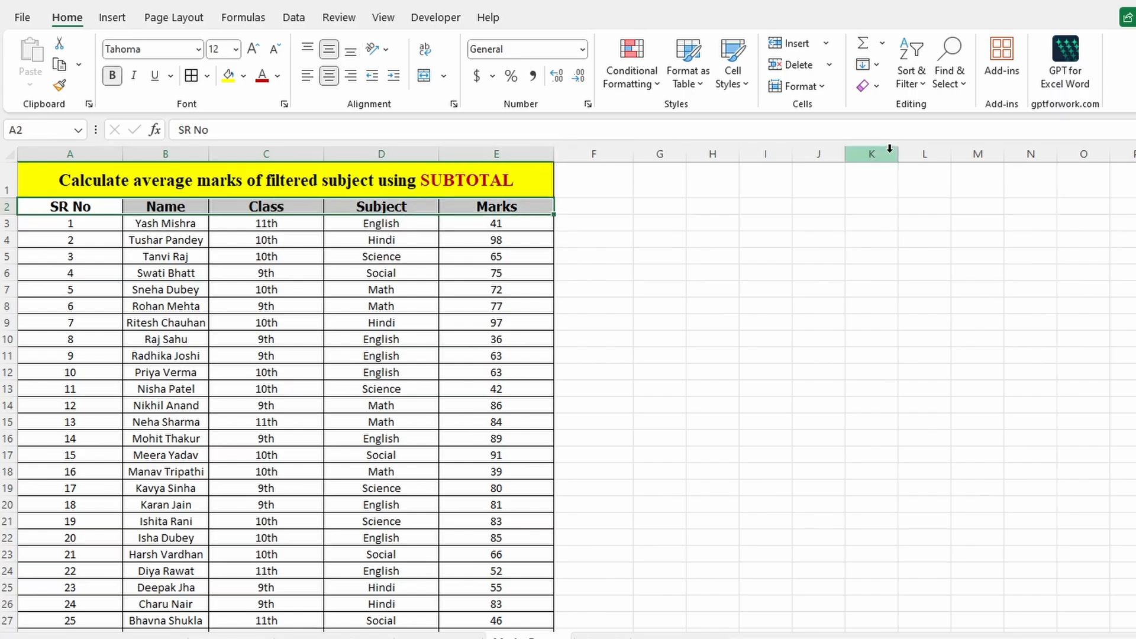
left_click(912, 77)
left_click(941, 179)
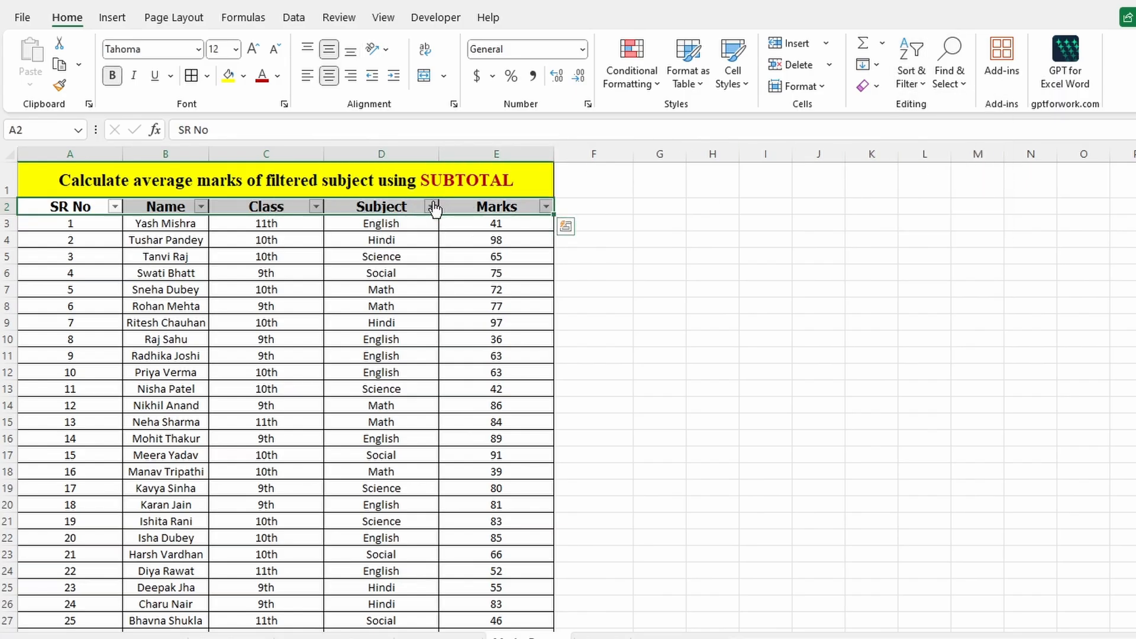
Filter the Subject column to show only English and select the average formula cell E33
left_click(432, 207)
left_click(278, 423)
left_click(288, 439)
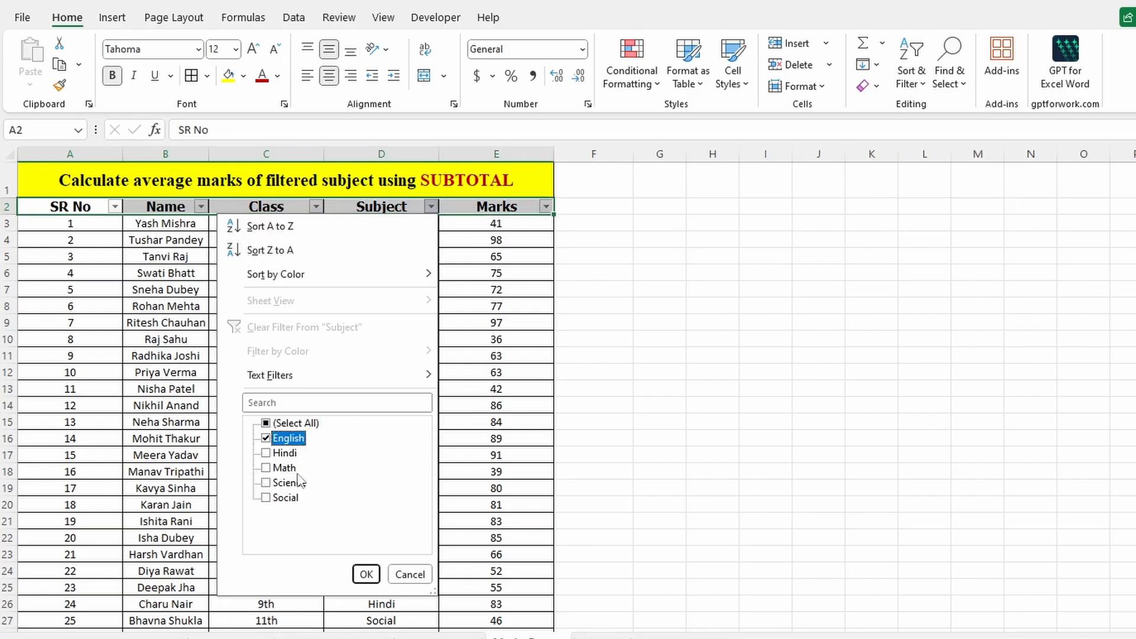
left_click(367, 574)
left_click(499, 356)
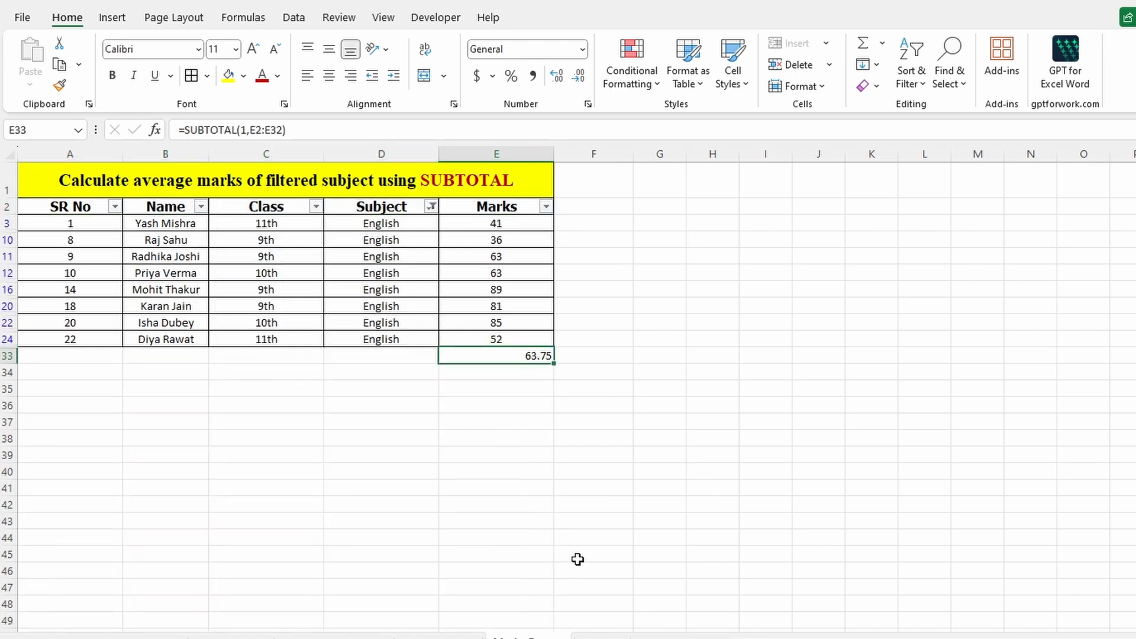
Change the Subject filter to show only Hindi marks
left_click(432, 207)
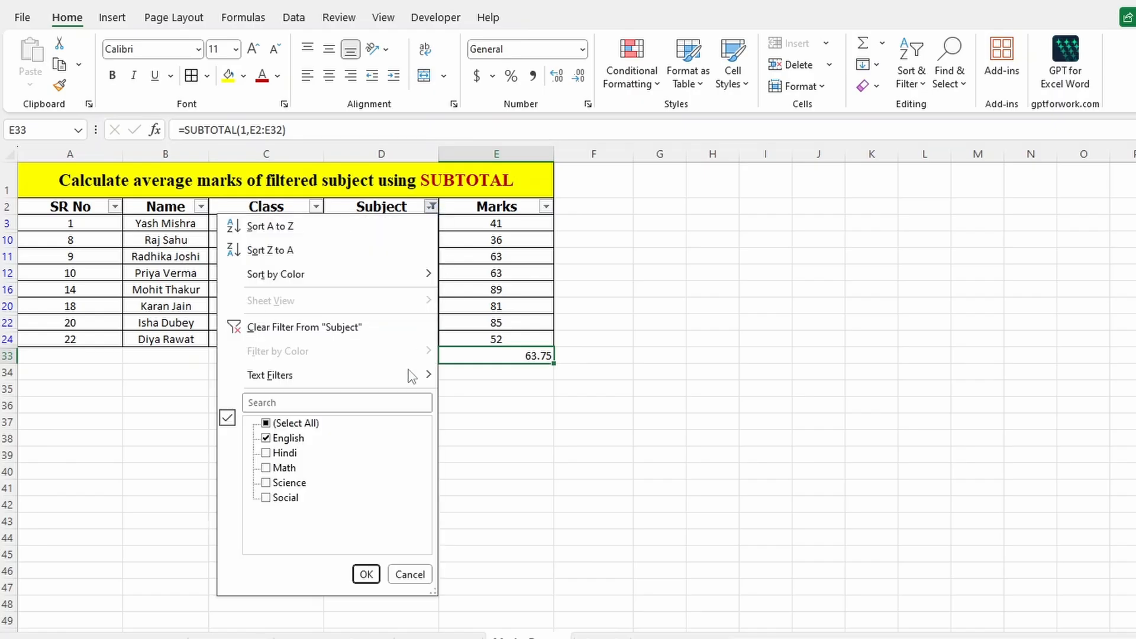
left_click(290, 439)
left_click(285, 453)
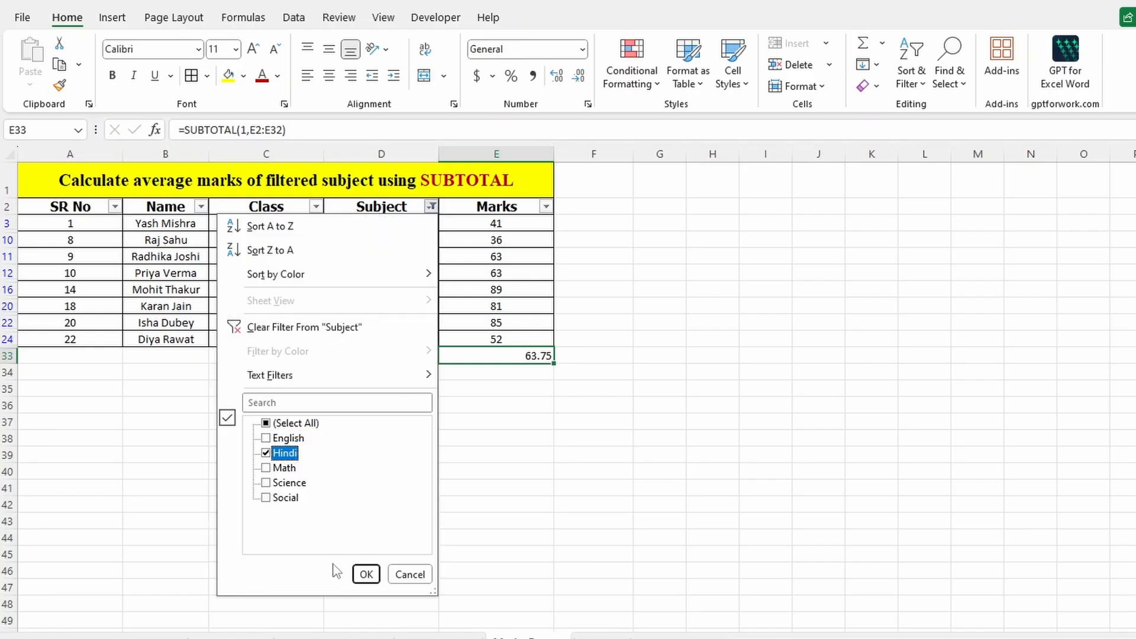
left_click(367, 575)
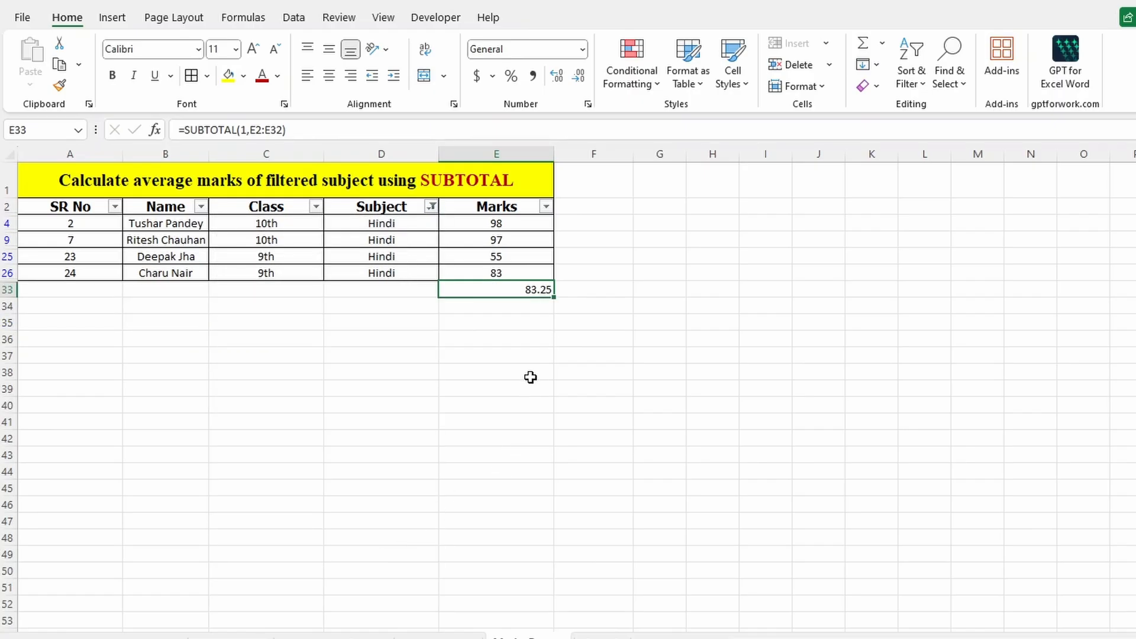
Change the Subject filter to show only Math marks
left_click(432, 209)
left_click(283, 453)
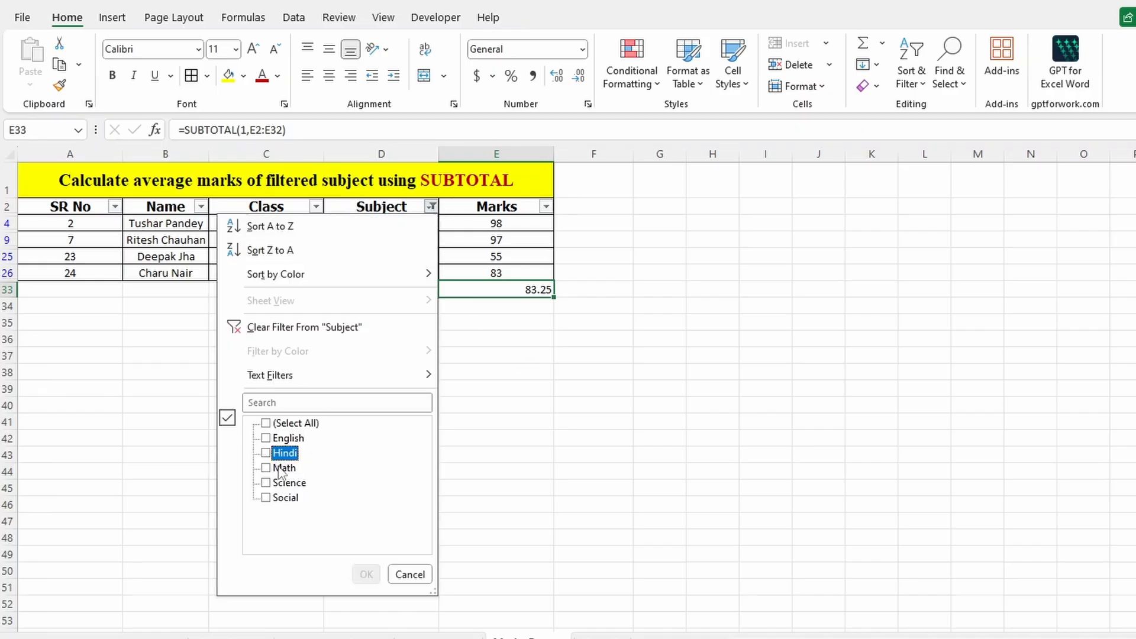
left_click(280, 469)
left_click(367, 574)
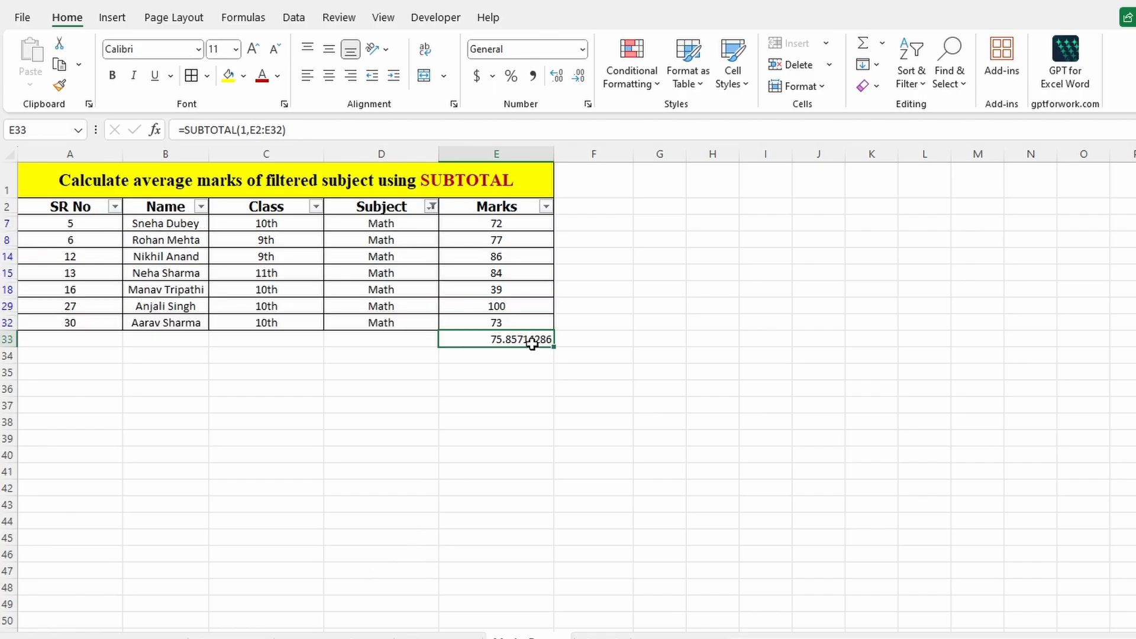
Format the average in cell E33 as a Number with two decimal places
left_click(579, 75)
left_click(579, 76)
left_click(579, 76)
left_click(579, 76)
left_click(579, 76)
left_click(577, 80)
left_click(512, 77)
left_click(582, 49)
left_click(545, 117)
Reset the Subject filter so all subjects are included again
left_click(431, 206)
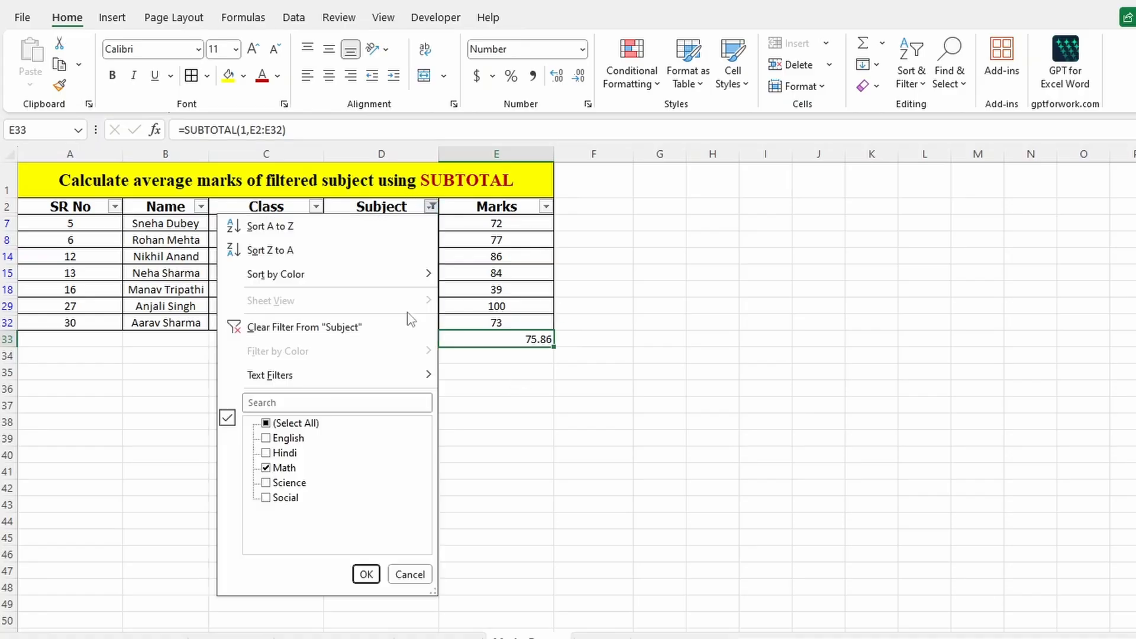
left_click(290, 423)
left_click(366, 574)
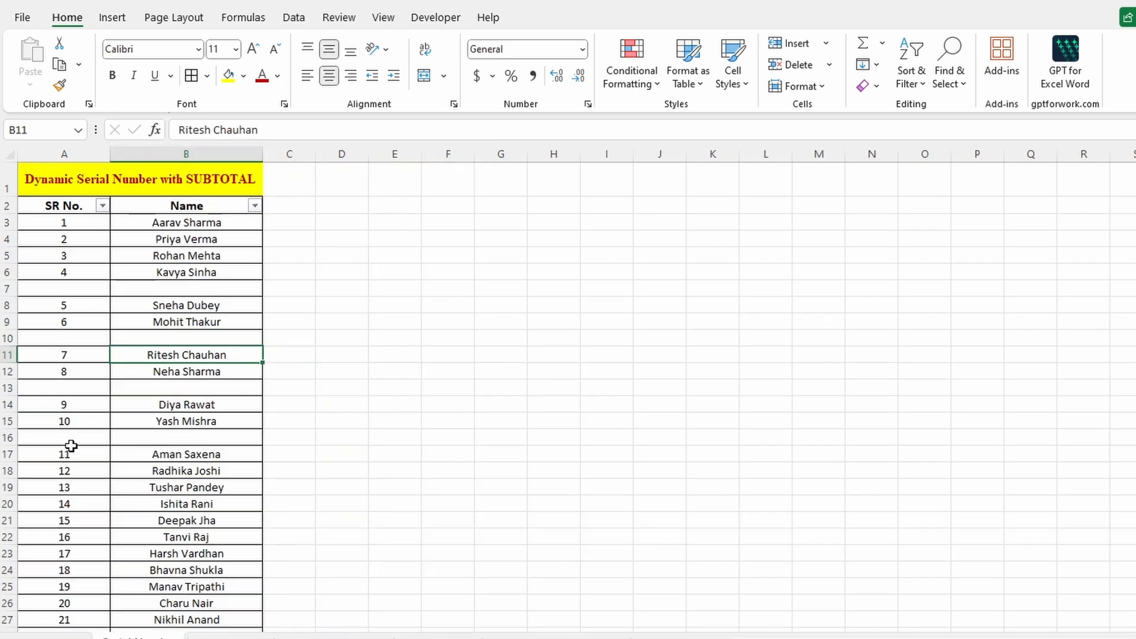
Review the finished examples on the serial number, sales, attendance and student marks sheets, selecting the key cells
left_click(69, 226)
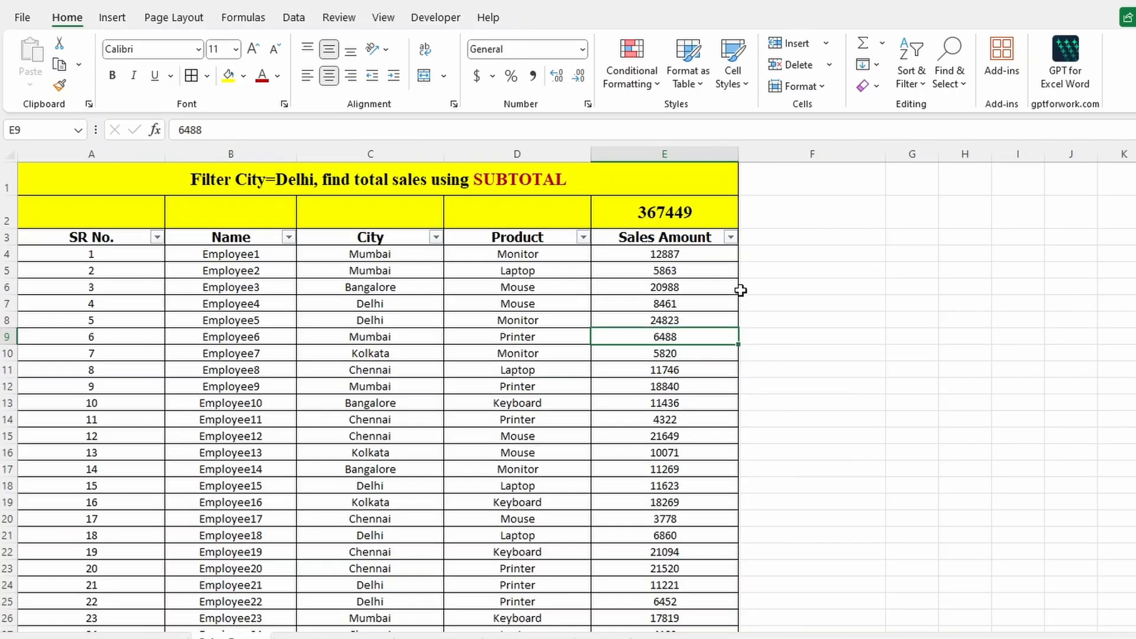
left_click(641, 210)
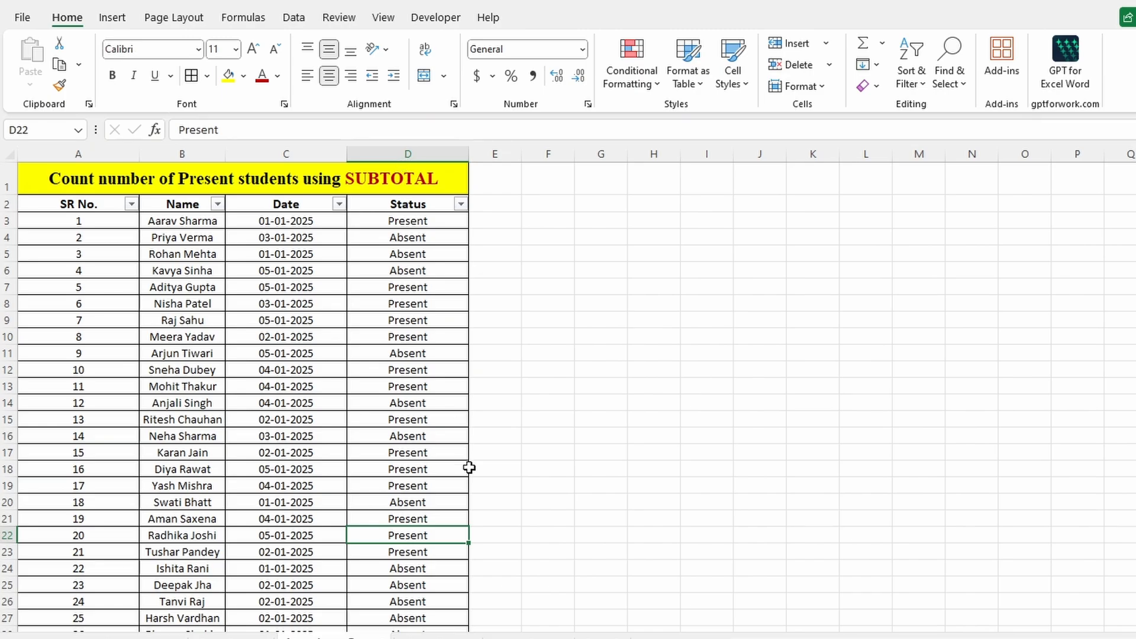
scroll(418, 382, "down", 9)
left_click(409, 255)
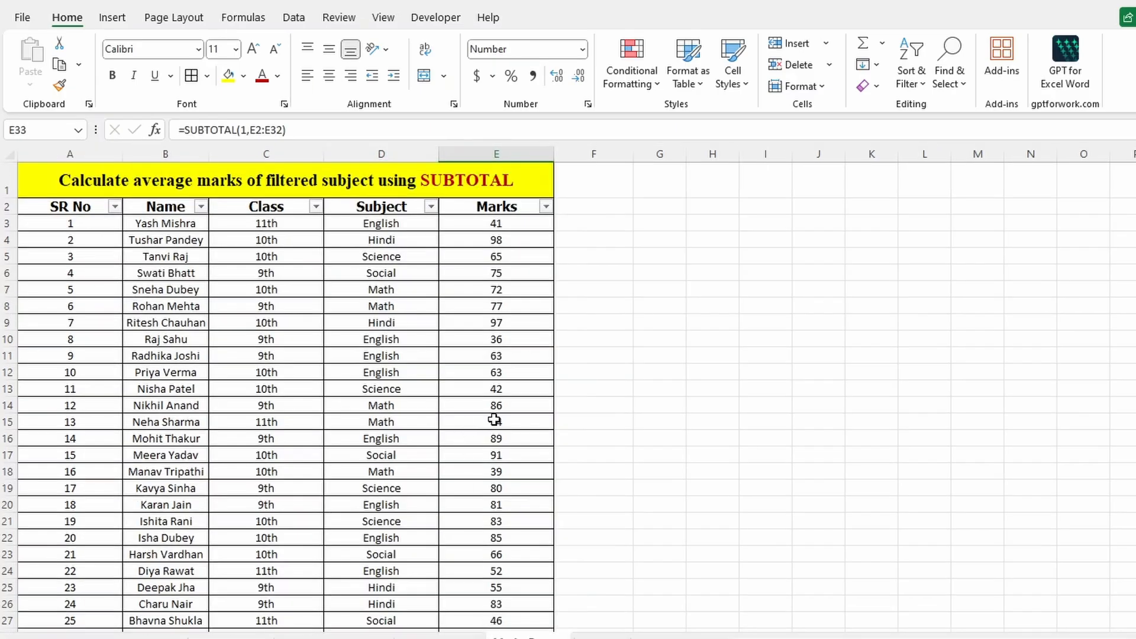
left_click(494, 420)
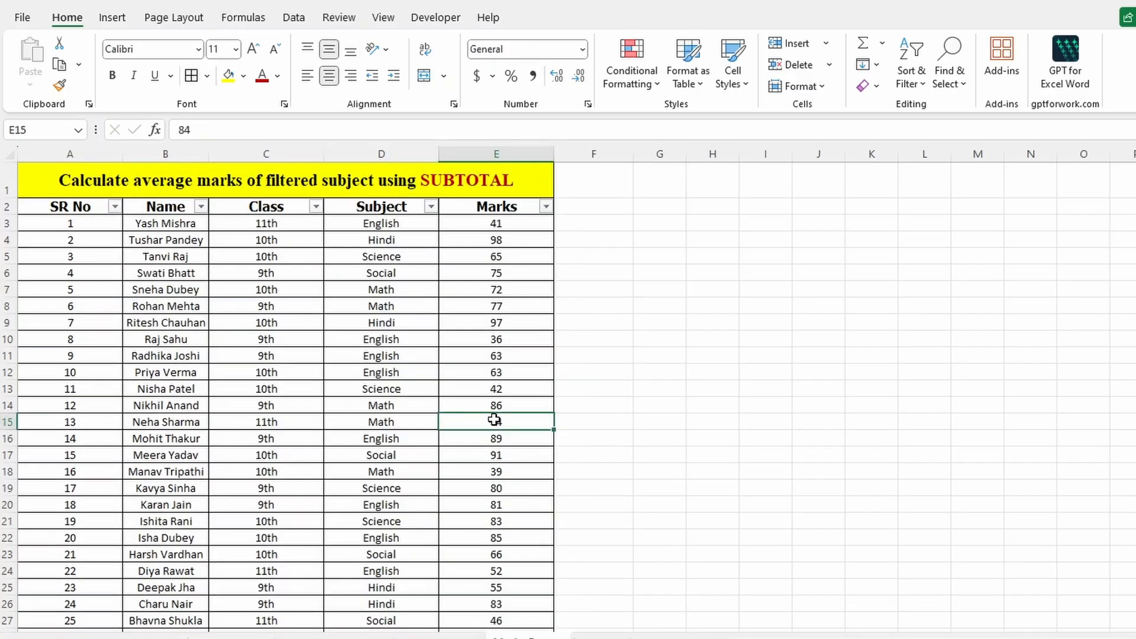